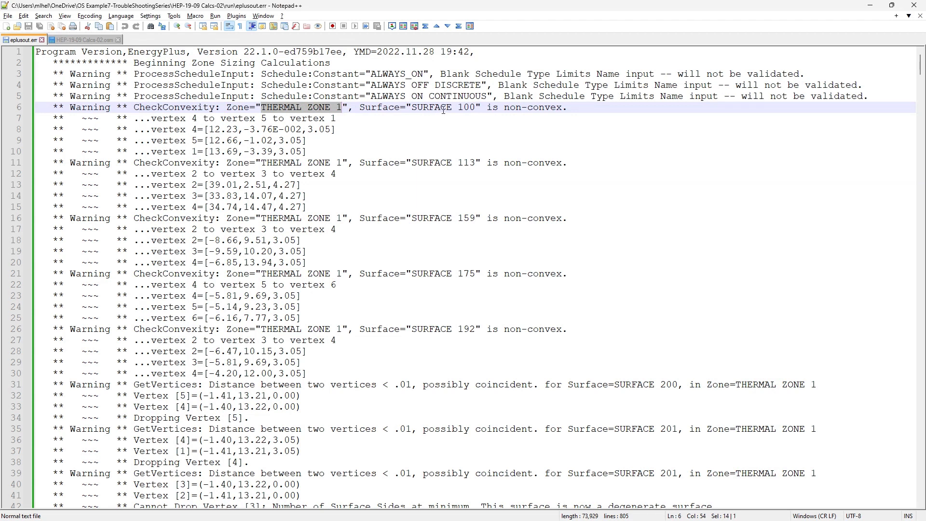
Select "non-convex" in the SURFACE 100 warning, switch to the InputOutputReference PDF in Bluebeam, search it for "non-convex", and open the first result
left_click_drag(504, 107, 564, 111)
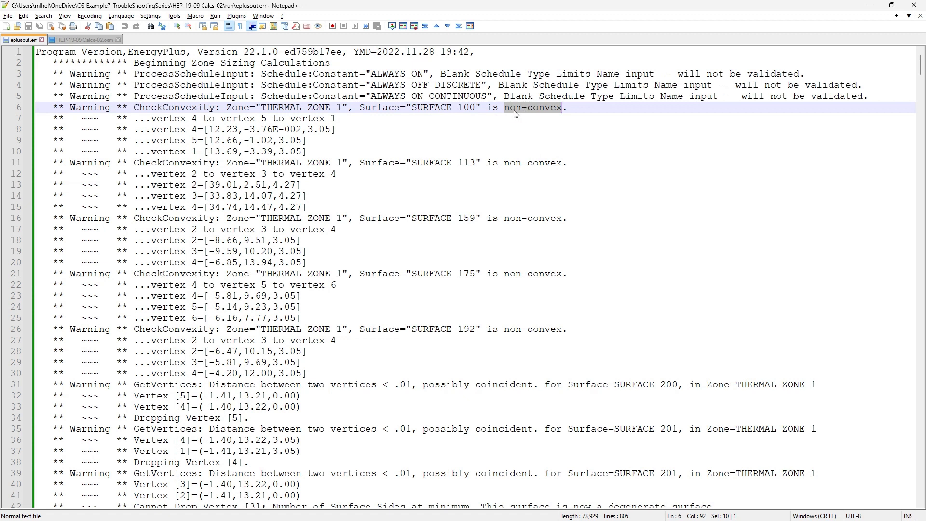
key("alt+Tab")
key("alt+Tab")
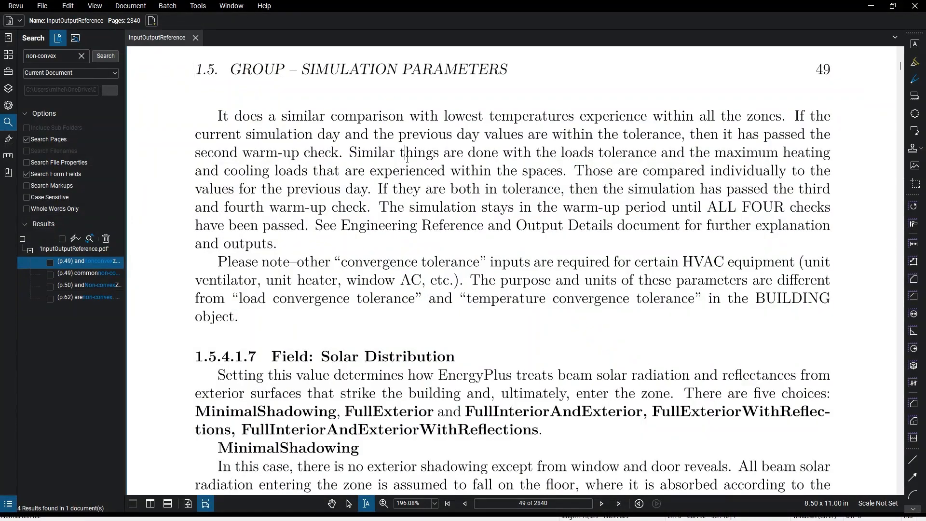
key("p")
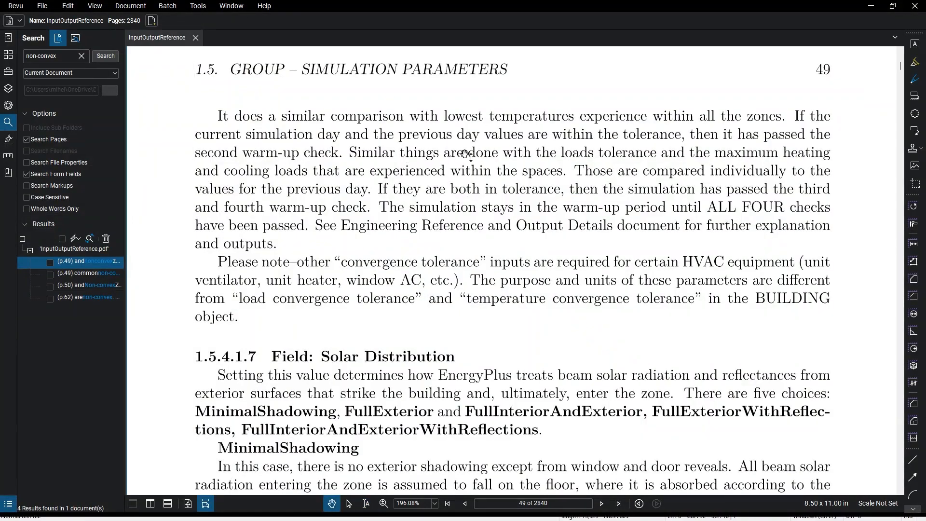
key("Home")
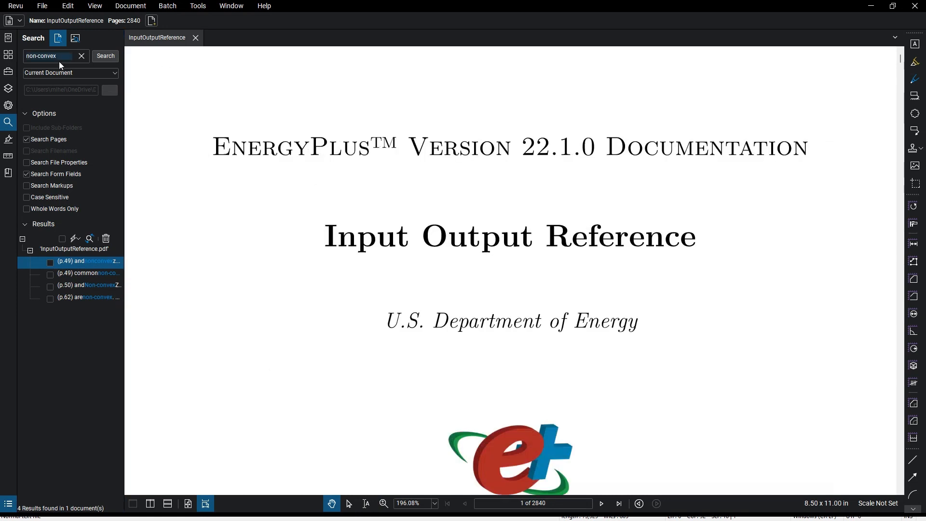
left_click(106, 56)
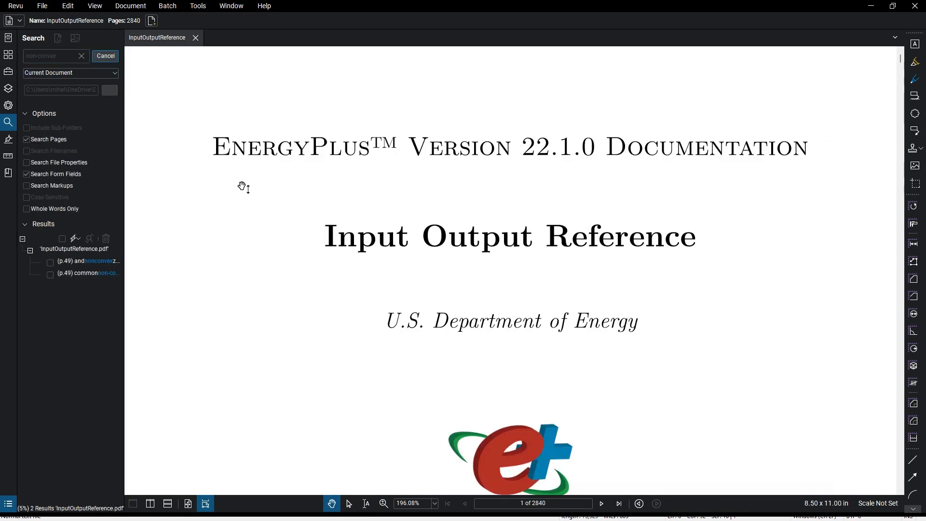
left_click(97, 261)
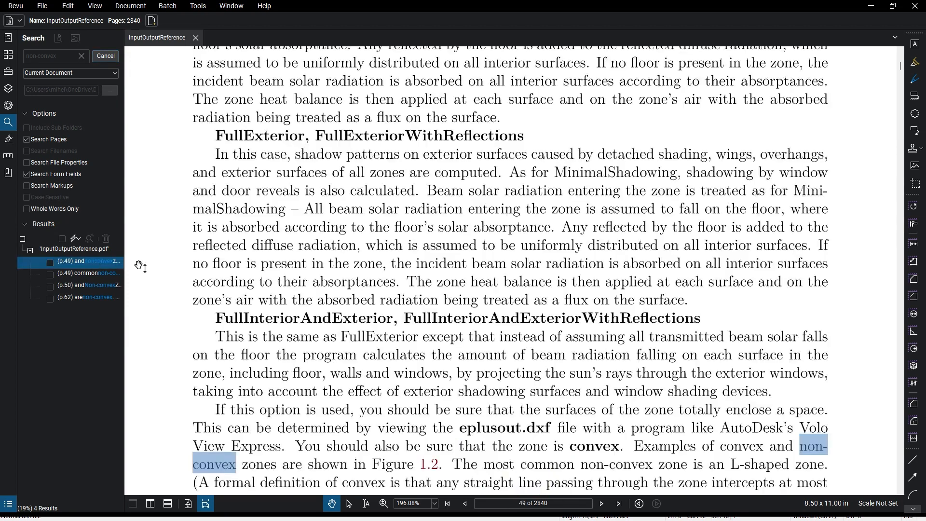
Read the Solar Distribution passage on zone convexity and select the FullInteriorAndExteriorWithReflections heading text on page 49
left_click_drag(453, 375, 452, 276)
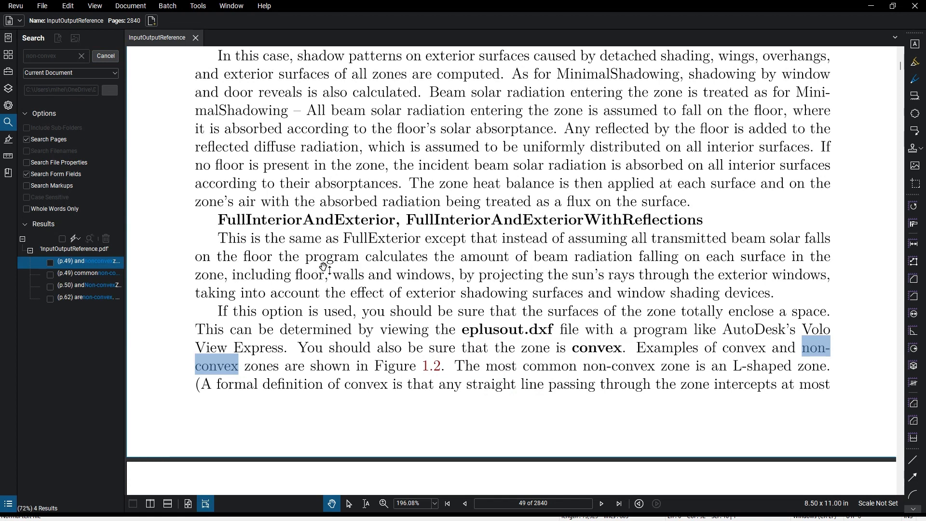
key("shift+t")
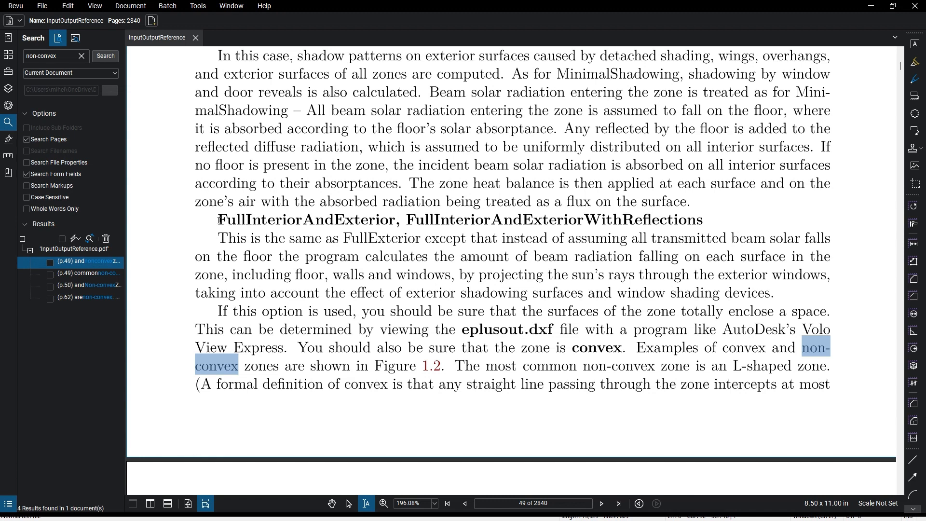
left_click_drag(220, 220, 705, 221)
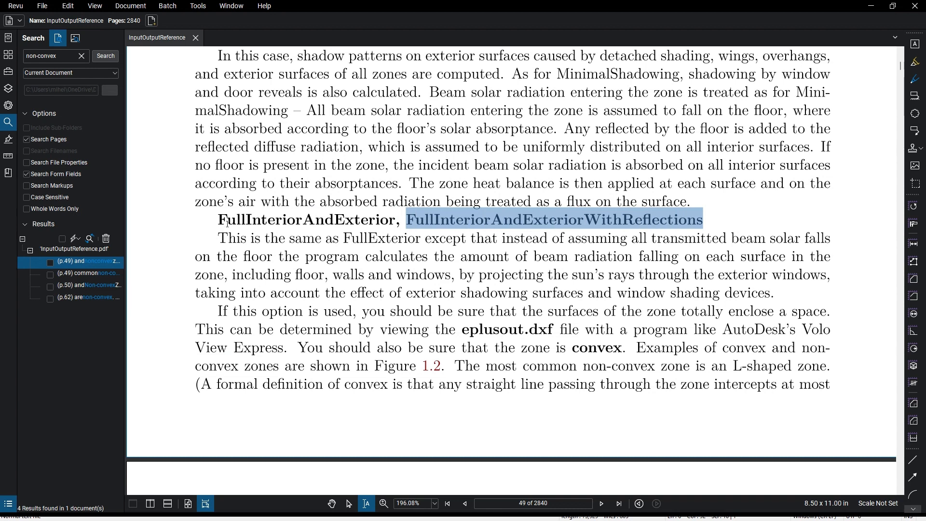
Switch to the HEP-19-09 Calcs-02.osm model in OpenStudio and set Solar Distribution to FullExterior in the simulation control settings
key("alt+Tab")
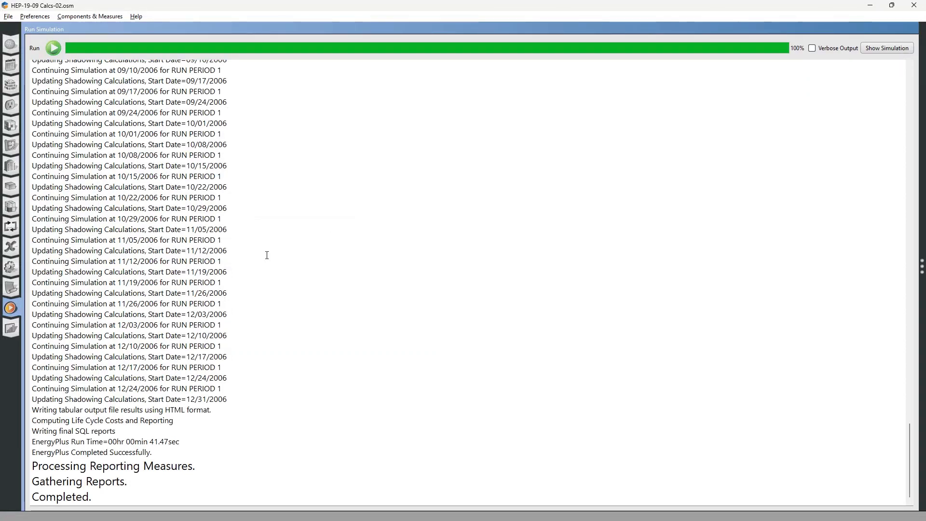
left_click(10, 268)
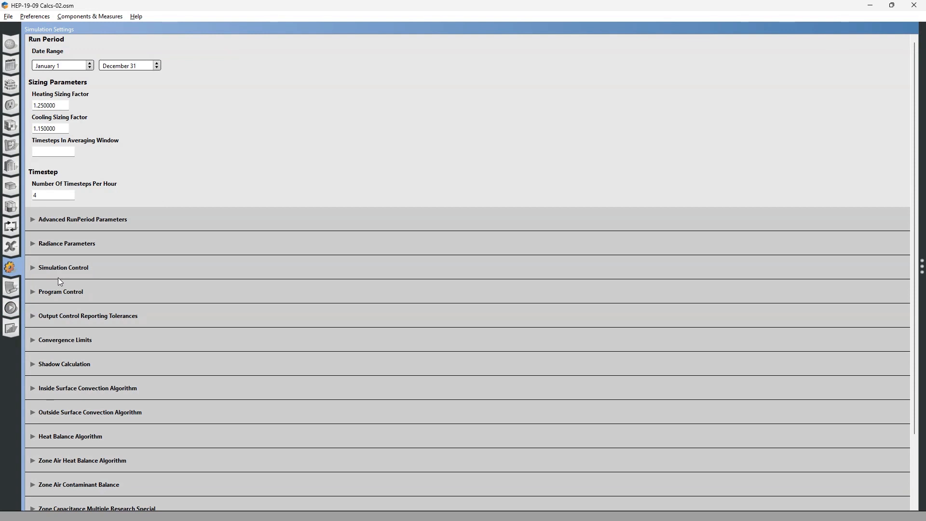
left_click(33, 267)
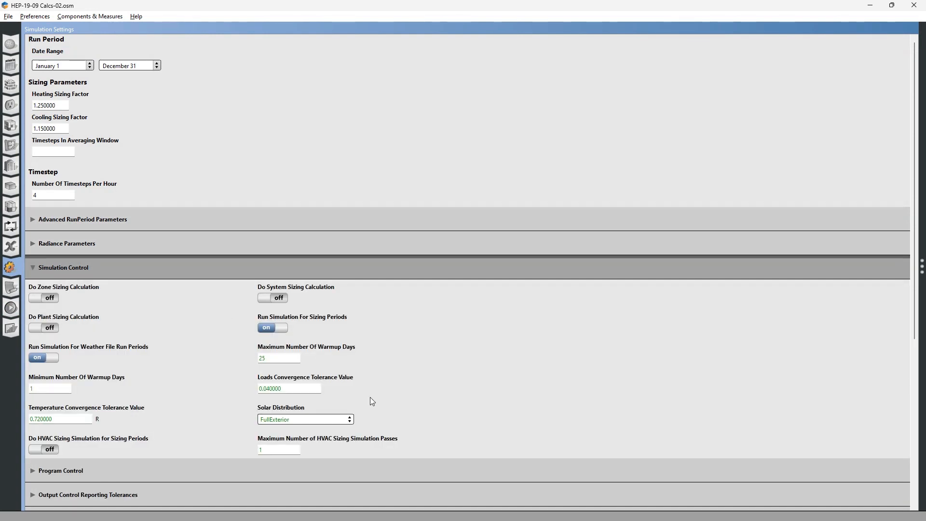
left_click(341, 421)
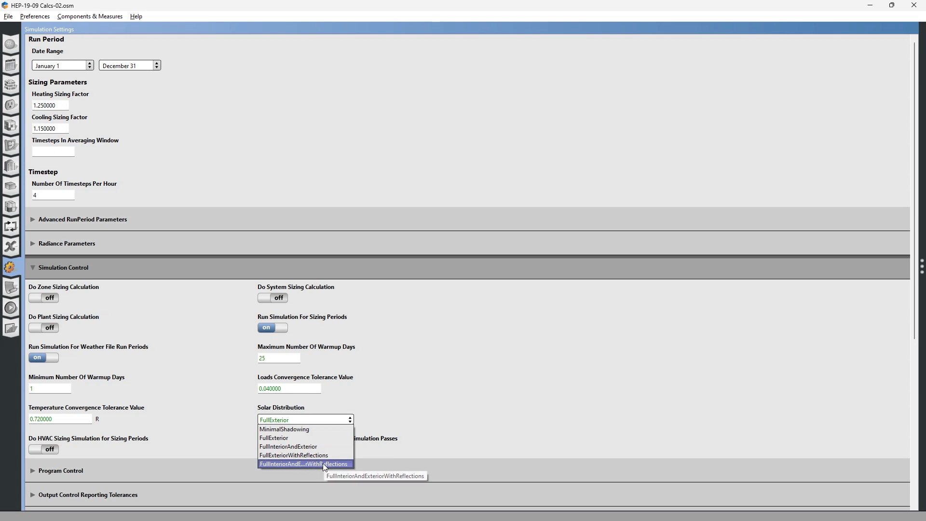
left_click(291, 438)
Review the non-convex warnings in Notepad++, and return to the Bluebeam PDF to examine the convex and non-convex zone illustrations on page 50
key("alt+Tab")
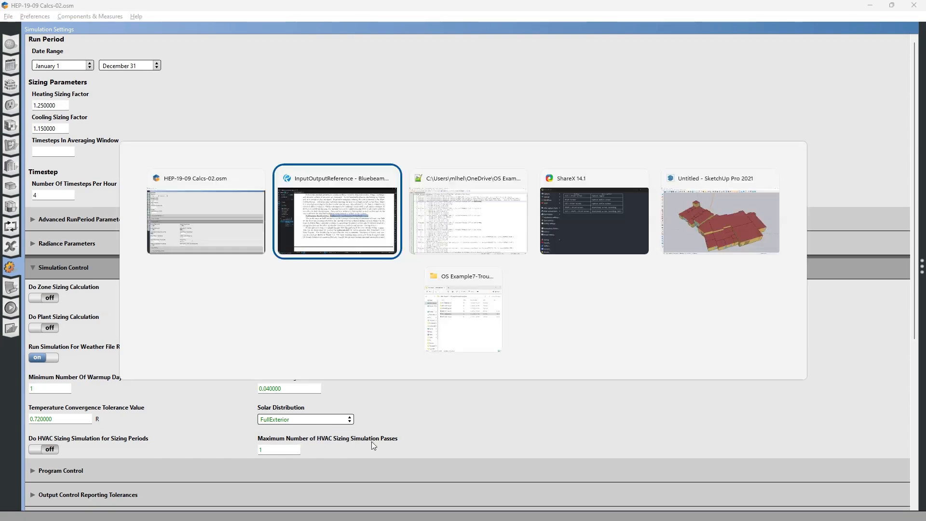
left_click(470, 245)
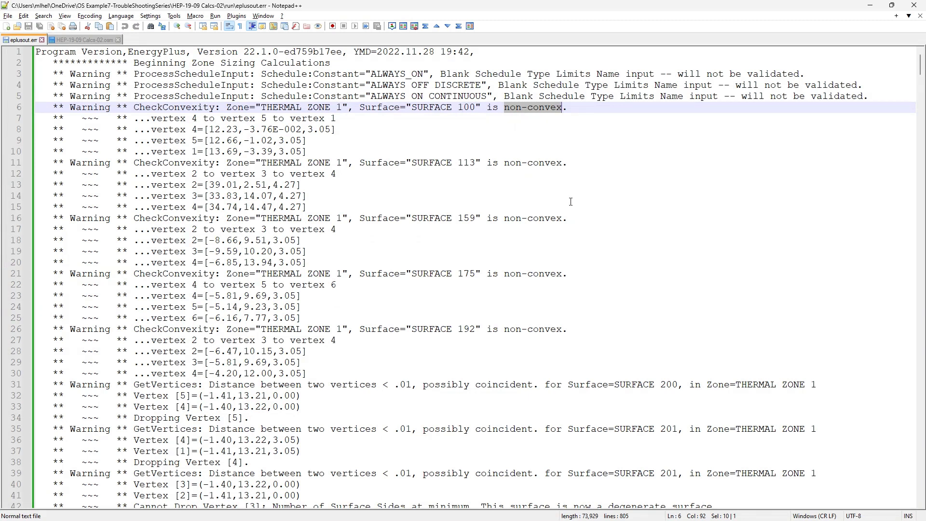
key("alt+Tab")
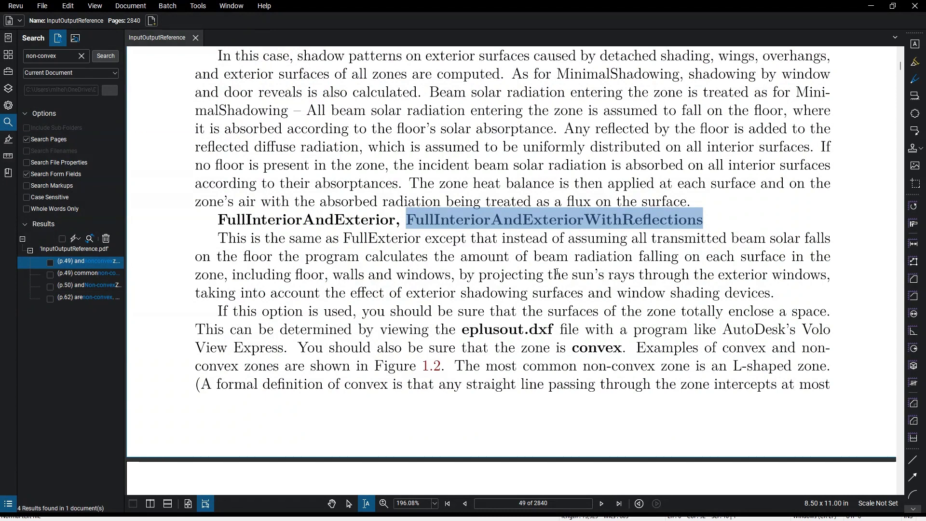
key("v")
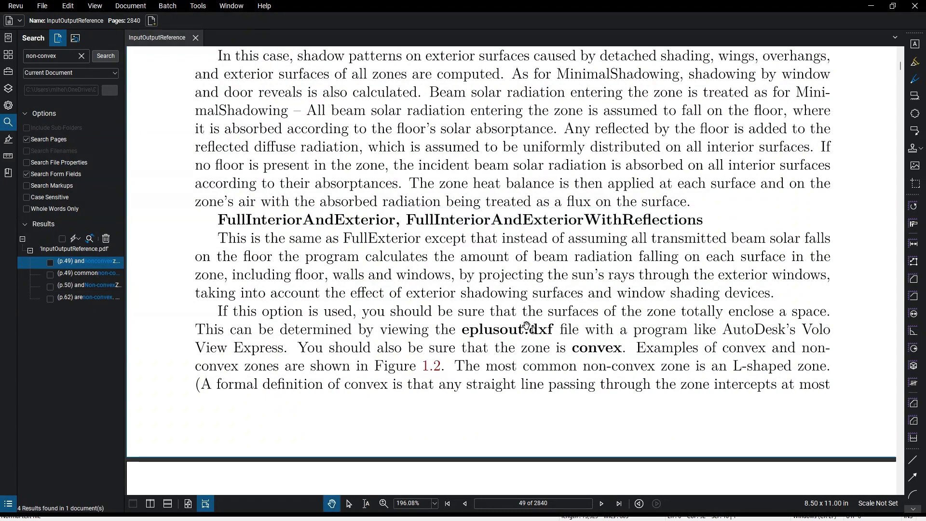
scroll(521, 413, "down", 3)
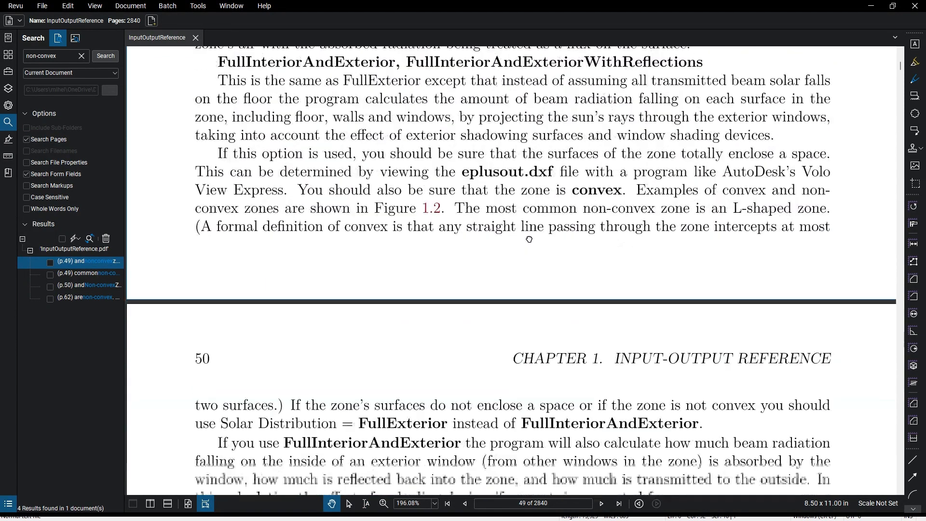
left_click_drag(530, 240, 531, 165)
left_click_drag(507, 424, 506, 235)
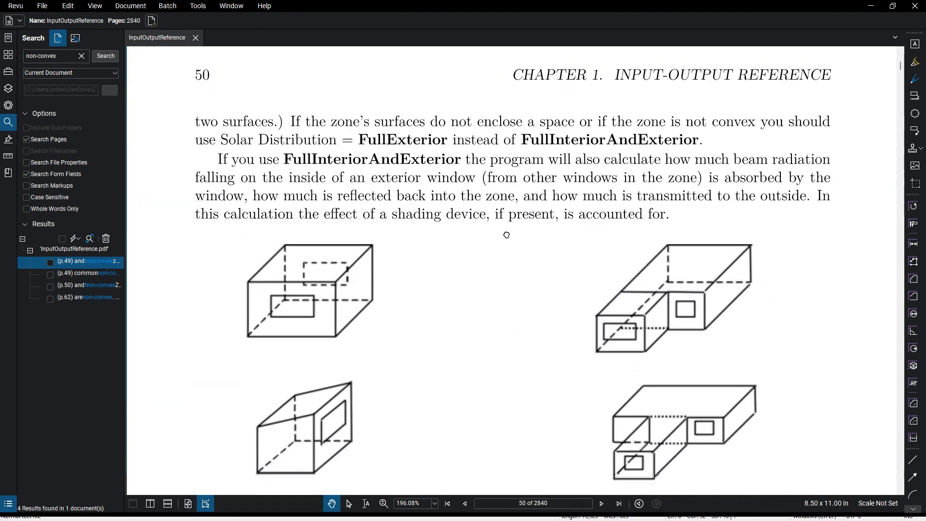
left_click_drag(521, 376, 521, 312)
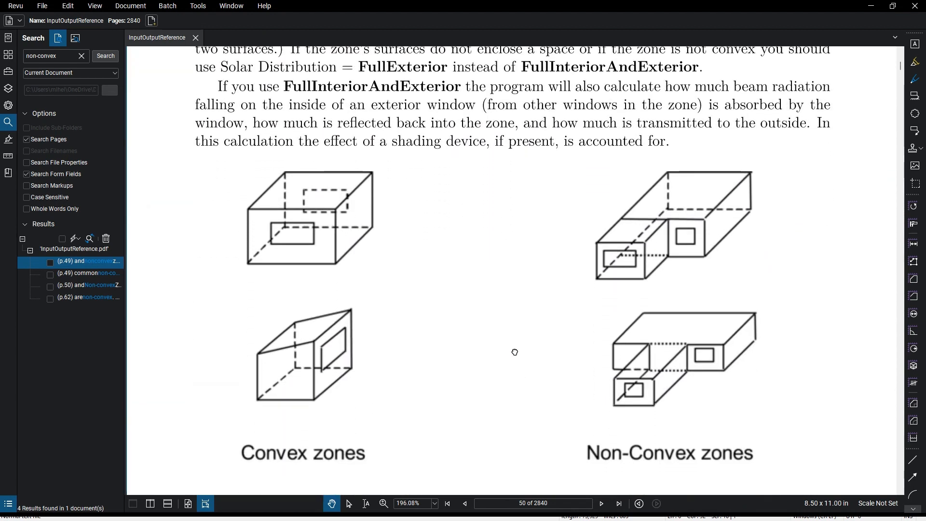
left_click_drag(515, 352, 513, 333)
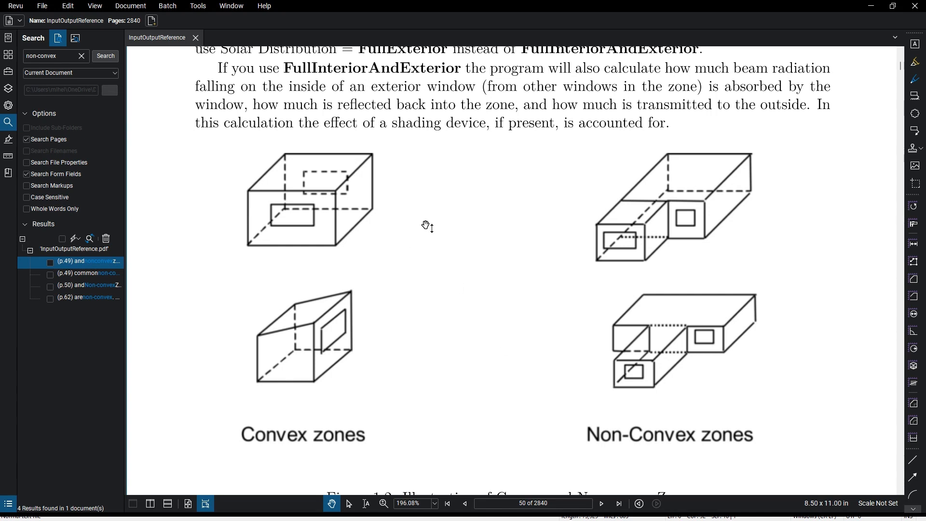
Draw one straight red line diagonally through the upper convex zone and another through the upper non-convex zone, each extending past the shape
key("l")
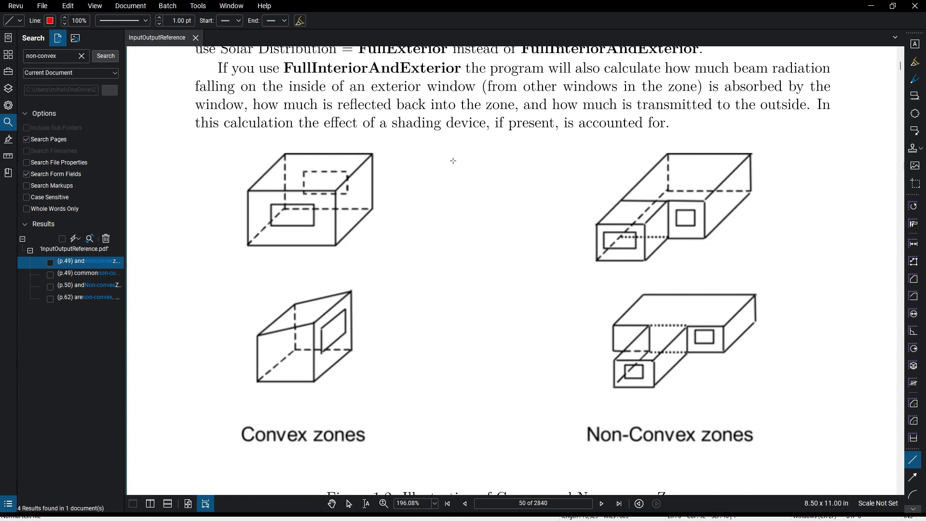
left_click(457, 155)
left_click(237, 272)
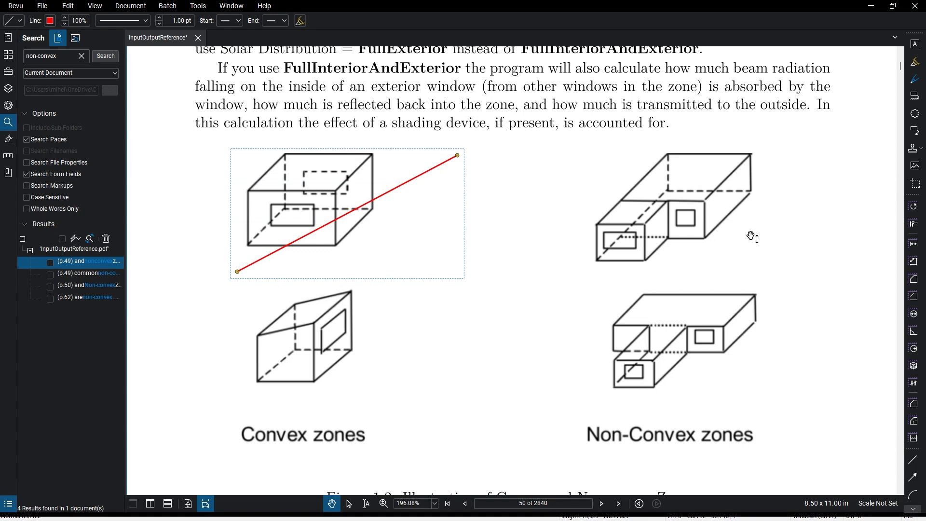
key("l")
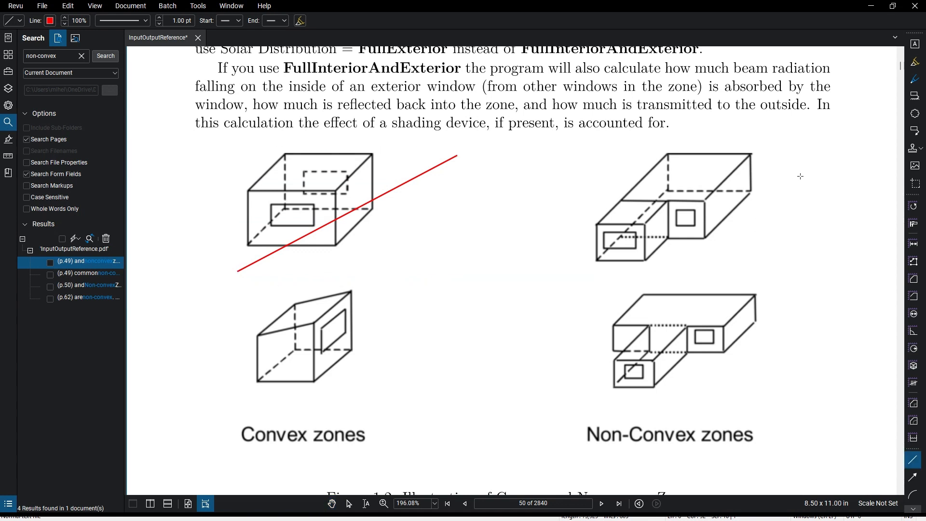
left_click(807, 171)
left_click(562, 271)
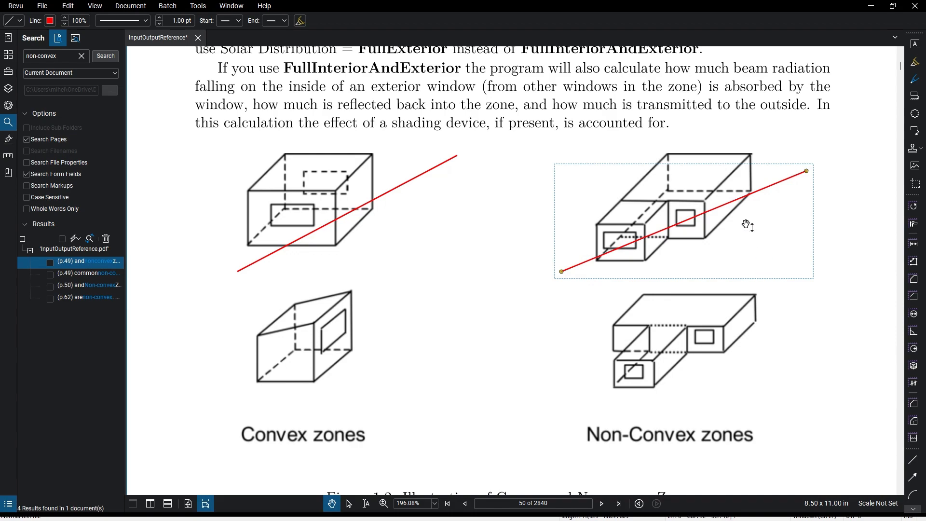
Mark the two points where the red line crosses the upper convex zone's surfaces with filled red 6 pt pen dots
scroll(748, 225, "up", 5)
scroll(748, 236, "down", 6)
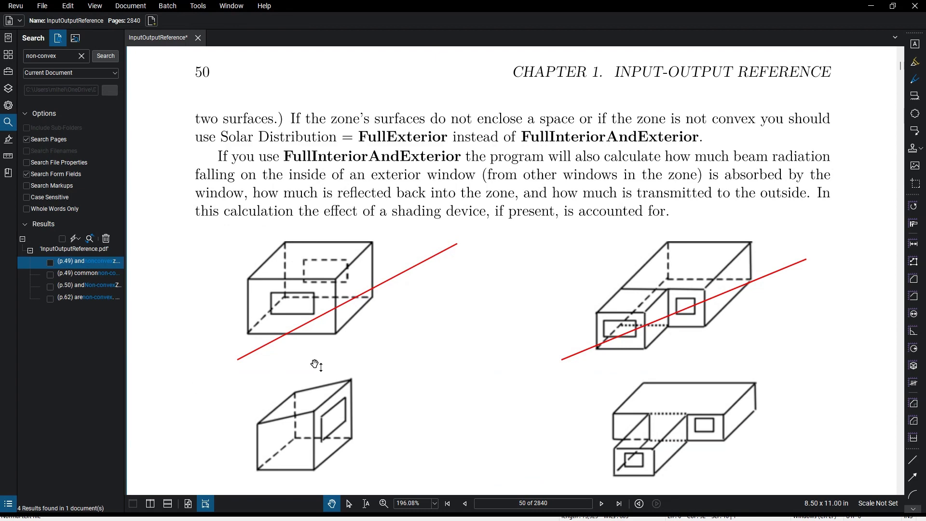
scroll(300, 379, "up", 5, "ctrl")
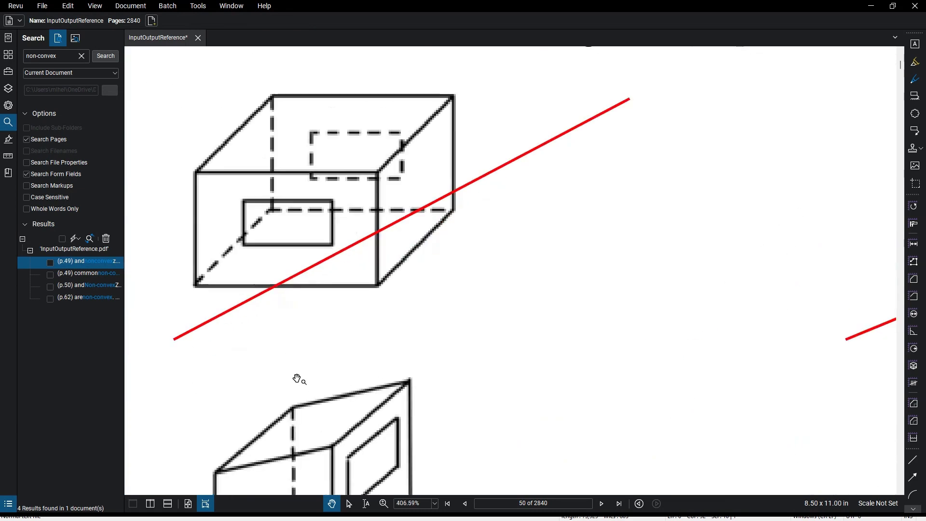
key("alt+p")
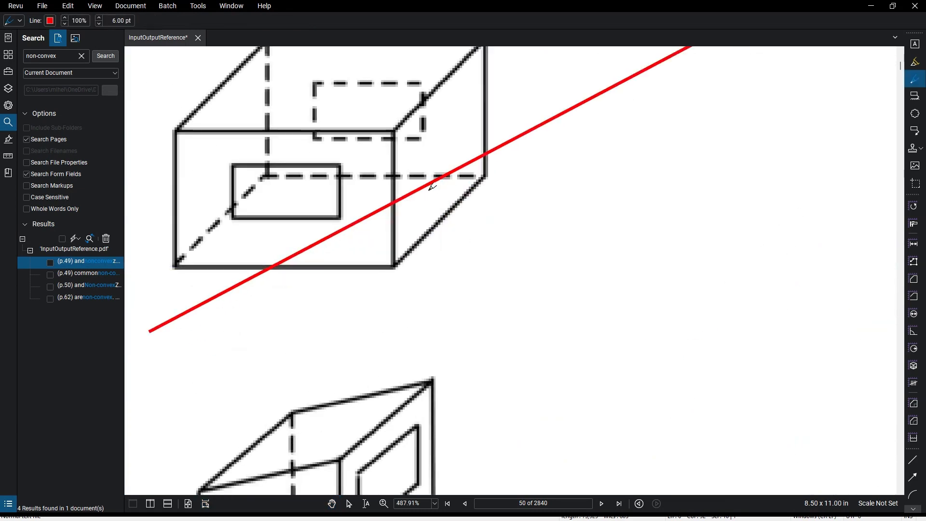
left_click_drag(439, 179, 442, 176)
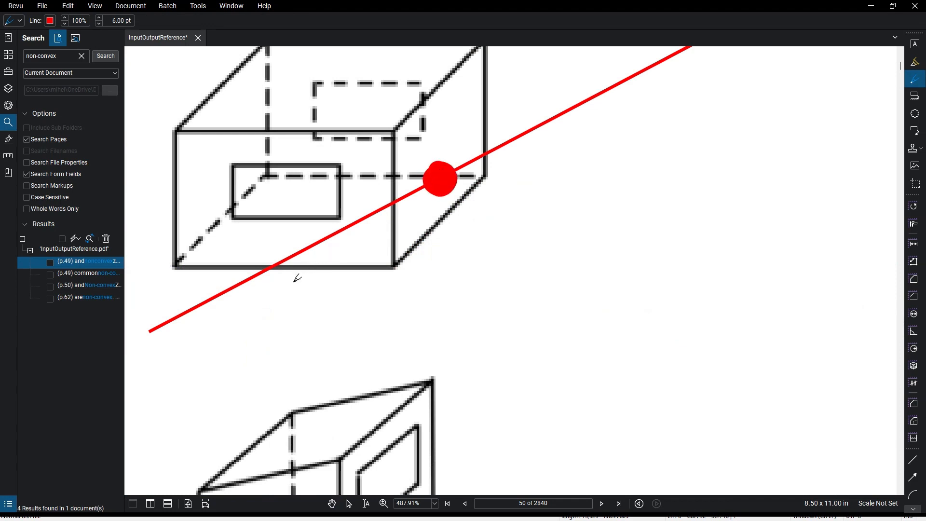
left_click_drag(311, 241, 313, 237)
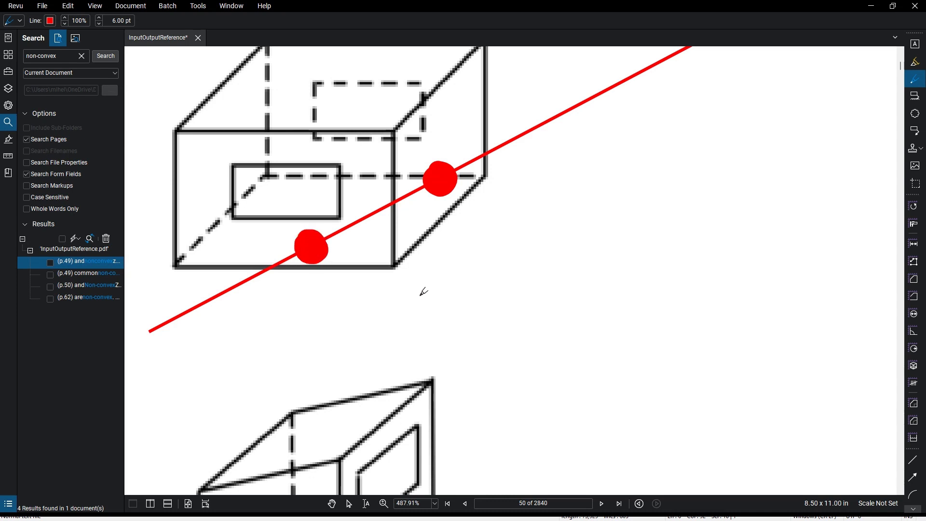
scroll(489, 300, "down", 3)
key("Escape")
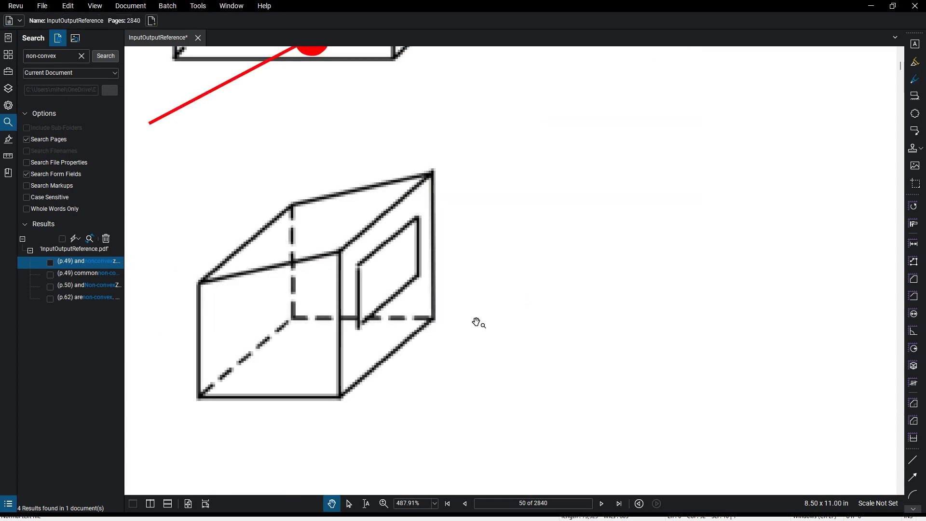
Mark the four points where the red line crosses the upper non-convex zone's surfaces with filled red 6 pt pen dots
scroll(471, 327, "down", 3, "ctrl")
left_click_drag(610, 227, 284, 330)
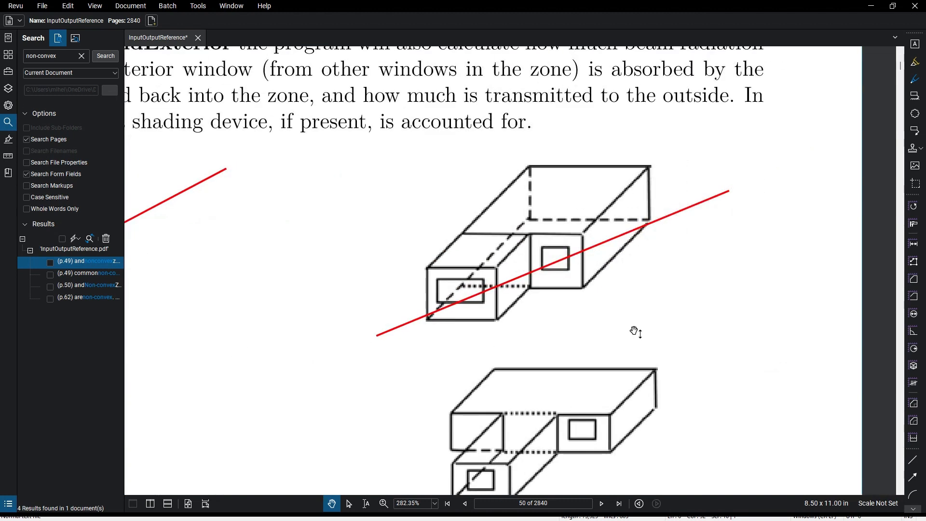
scroll(577, 332, "up", 3, "ctrl")
key("alt+k")
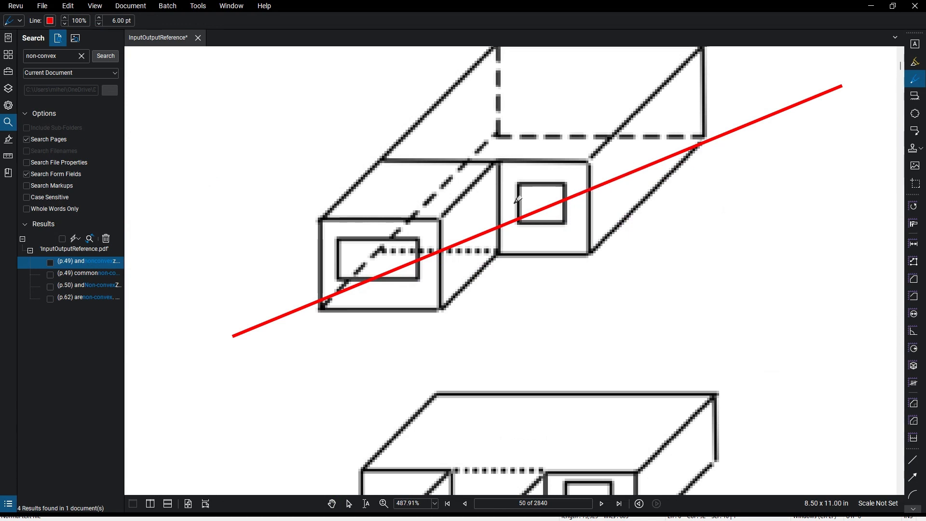
left_click_drag(402, 262, 405, 261)
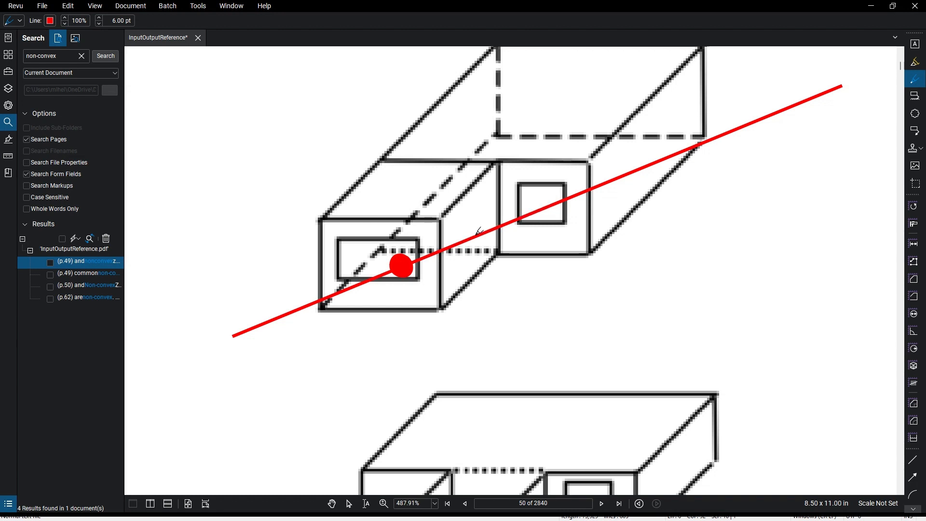
left_click_drag(472, 237, 475, 239)
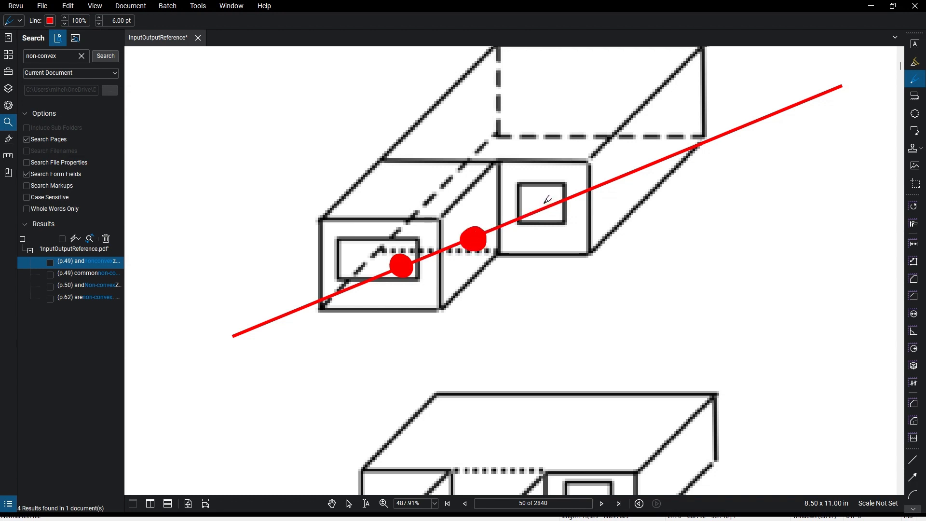
left_click_drag(545, 204, 544, 209)
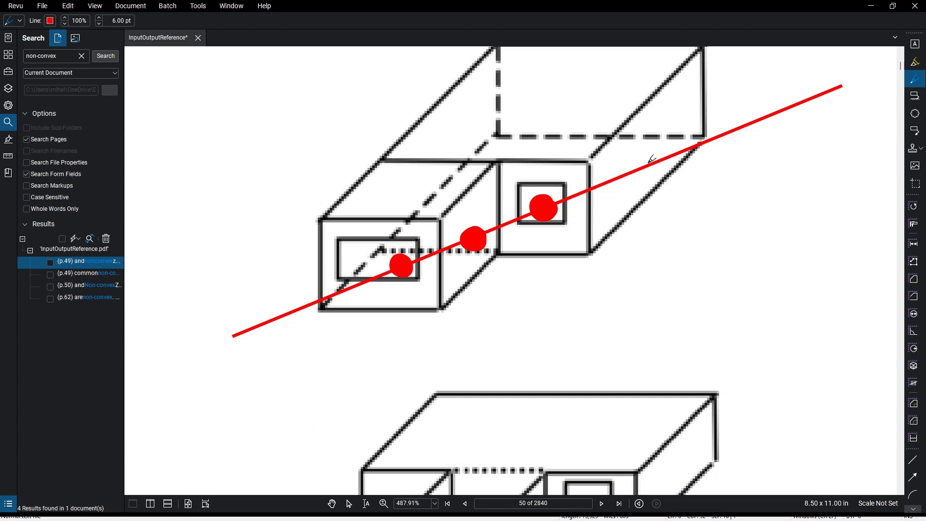
left_click_drag(649, 162, 649, 170)
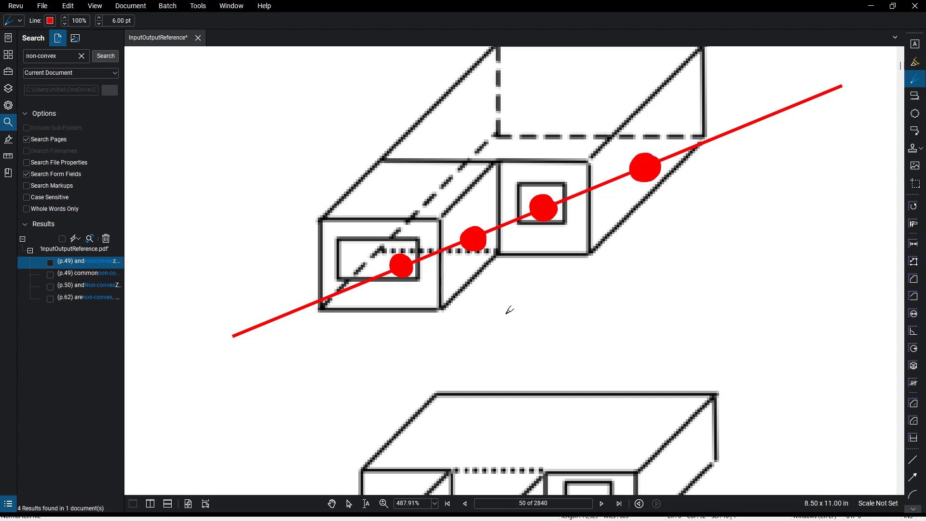
key("Escape")
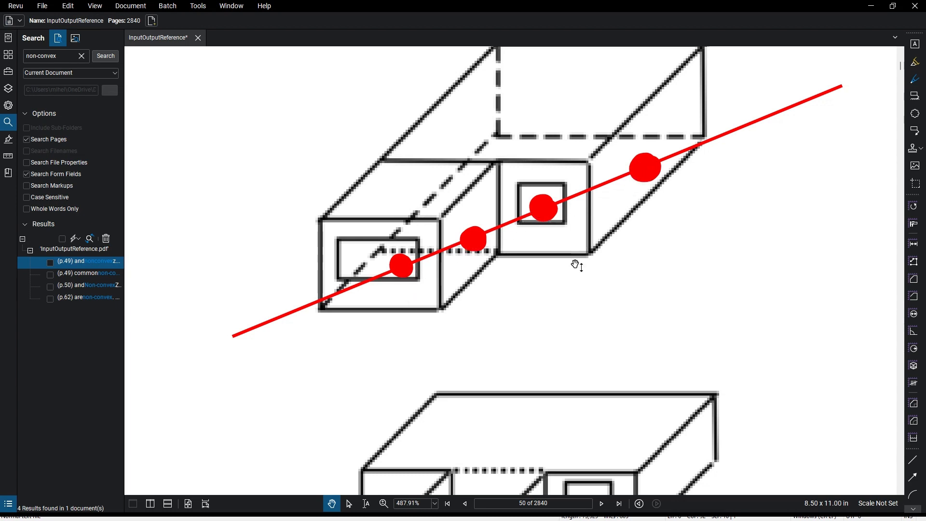
Compare the marked convex and non-convex zones in Figure 1.2, and switch to SketchUp to examine the whole building model
scroll(577, 297, "down", 4)
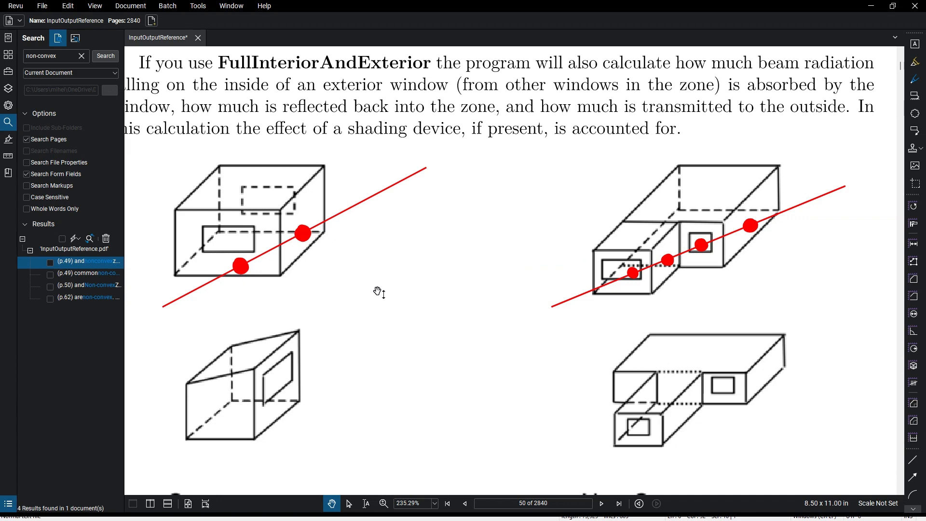
scroll(428, 289, "down", 1)
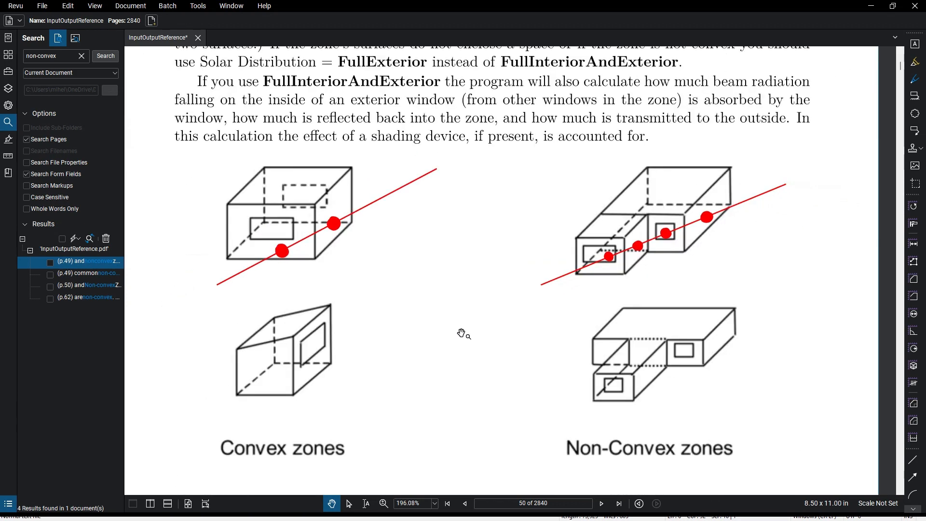
left_click_drag(462, 342, 437, 338)
scroll(437, 338, "down", 1)
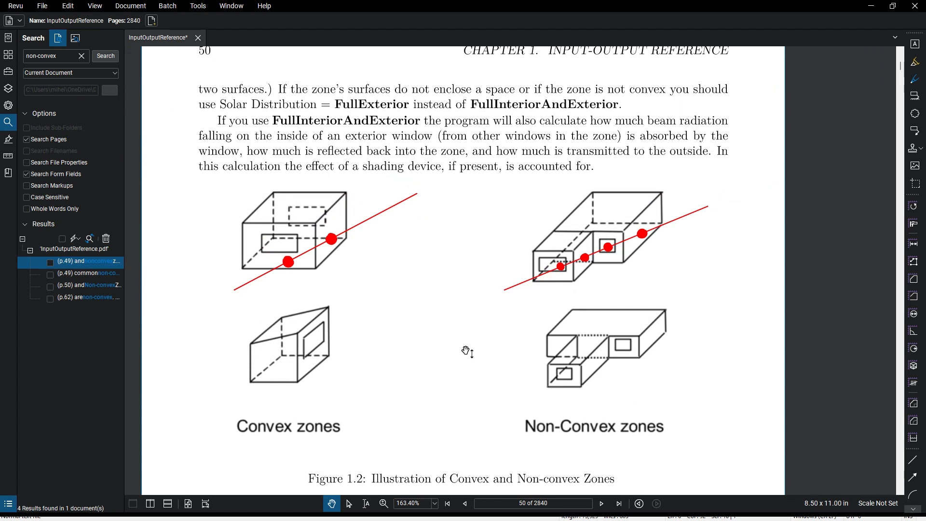
key("alt+Tab")
key("alt+Tab")
key("alt+Tab")
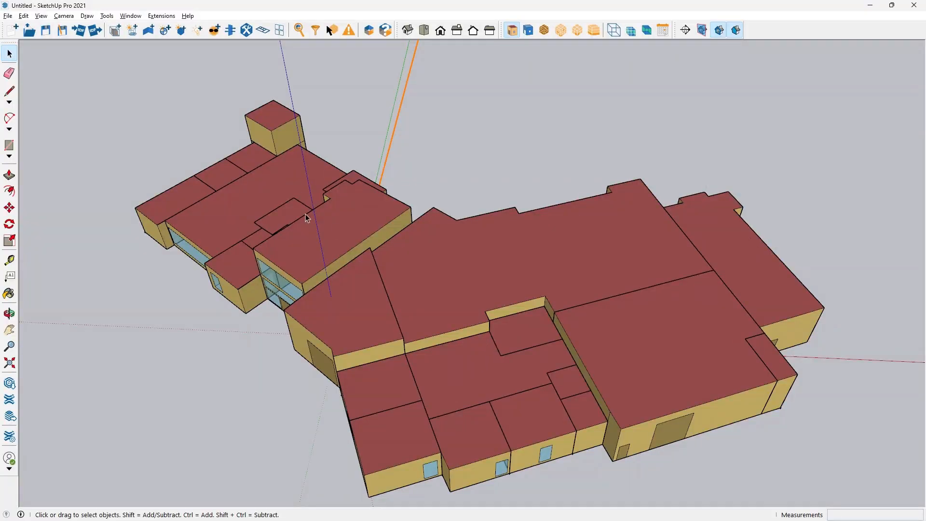
scroll(411, 271, "down", 3)
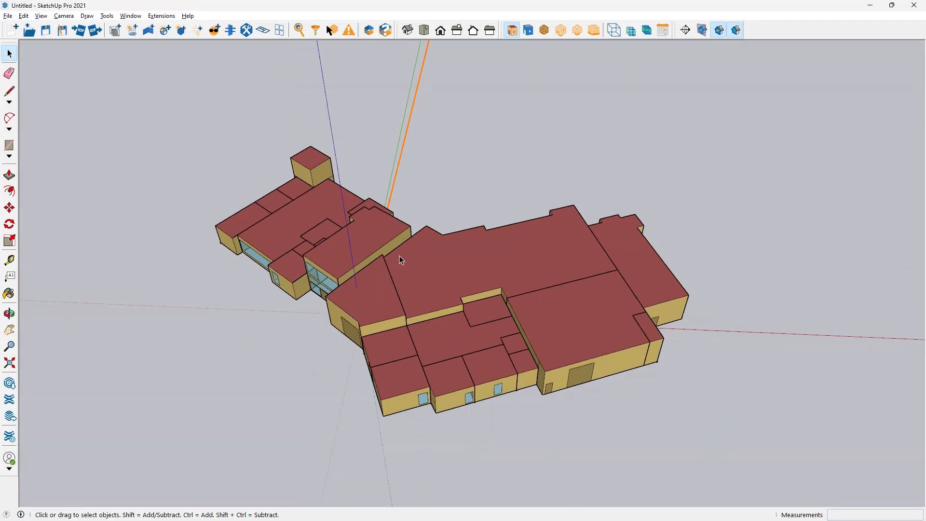
mouse_move(399, 263)
middle_mouse_down()
mouse_move(530, 354)
mouse_move(498, 349)
mouse_move(424, 280)
mouse_move(379, 201)
mouse_move(392, 258)
middle_mouse_up()
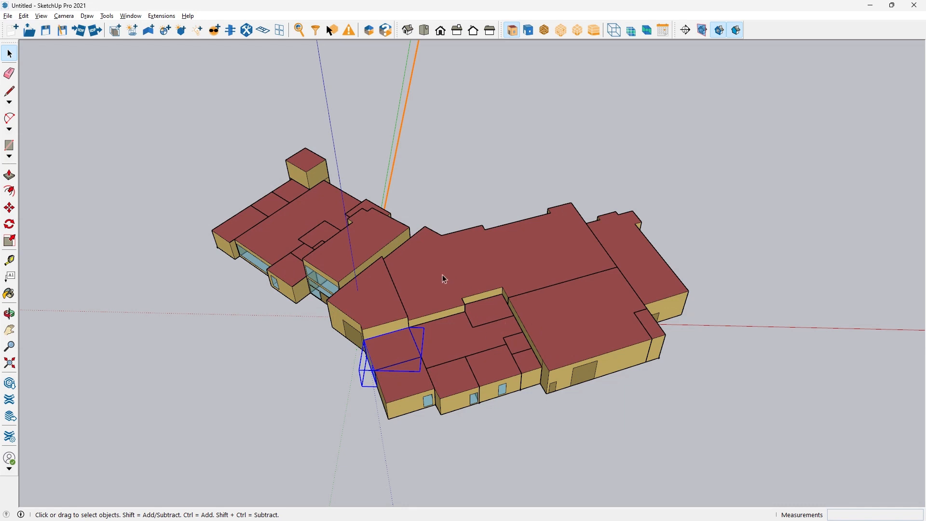
Display the building model in the standard top view with parallel projection instead of perspective
middle_click_drag(447, 269, 430, 132)
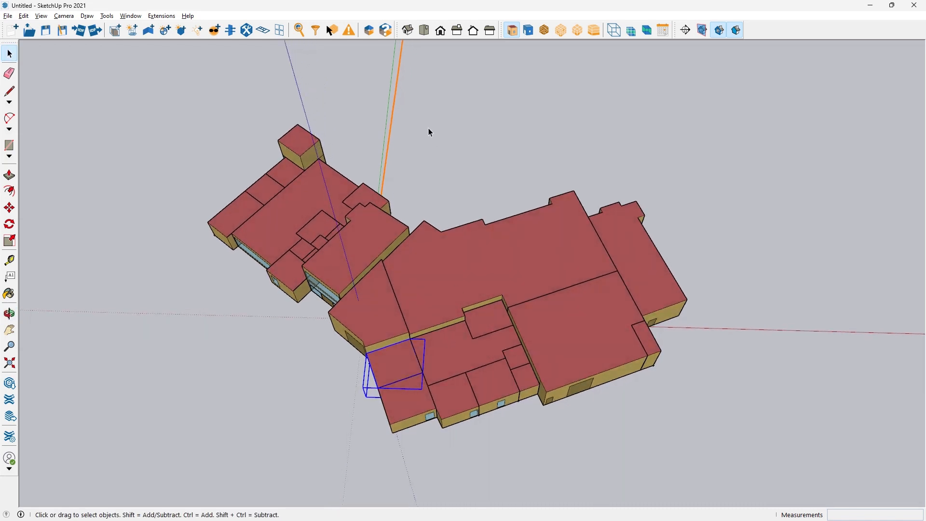
left_click(424, 31)
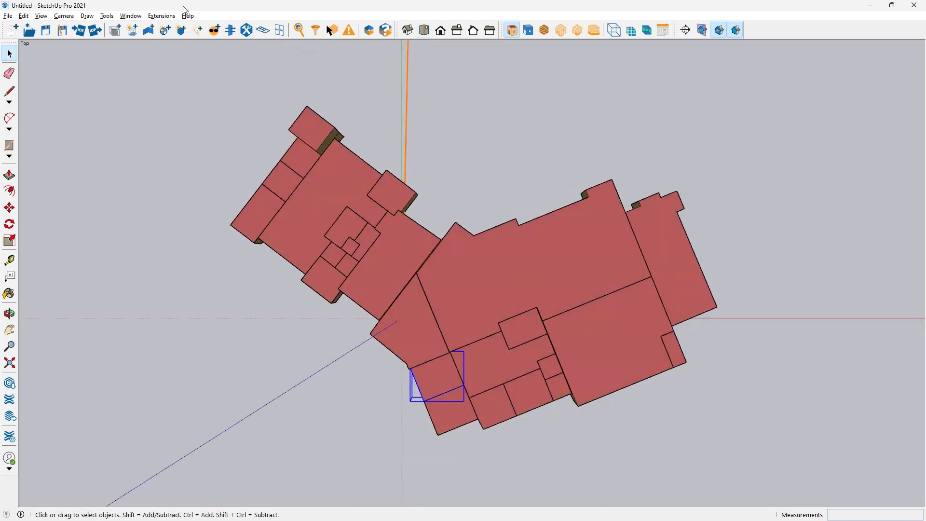
left_click(60, 19)
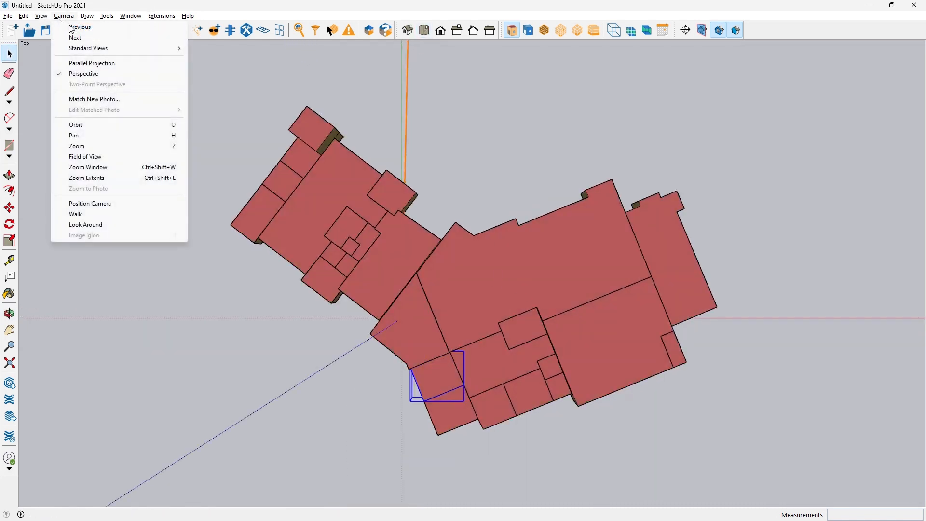
left_click(87, 74)
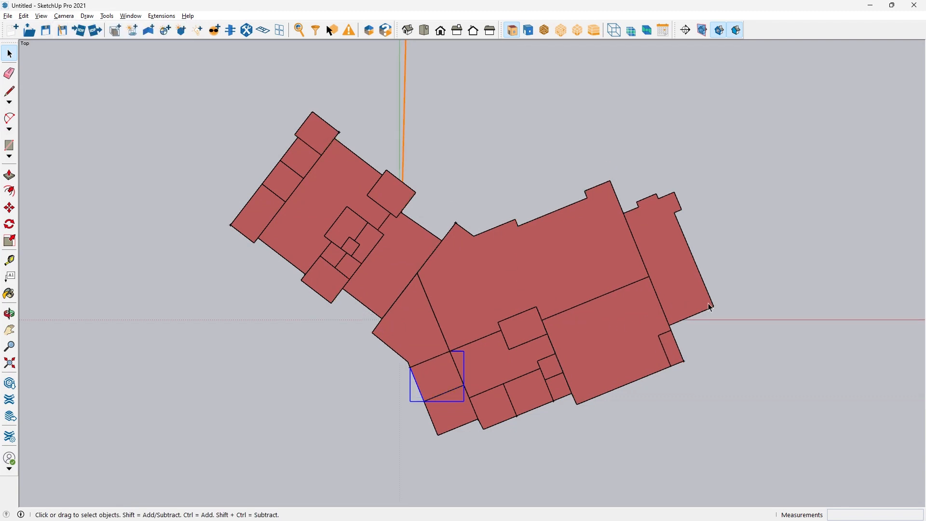
Stretch a trial line across the building plan, from outside the east wing to beyond the northwest wing, and cancel it
key("l")
left_click(787, 262)
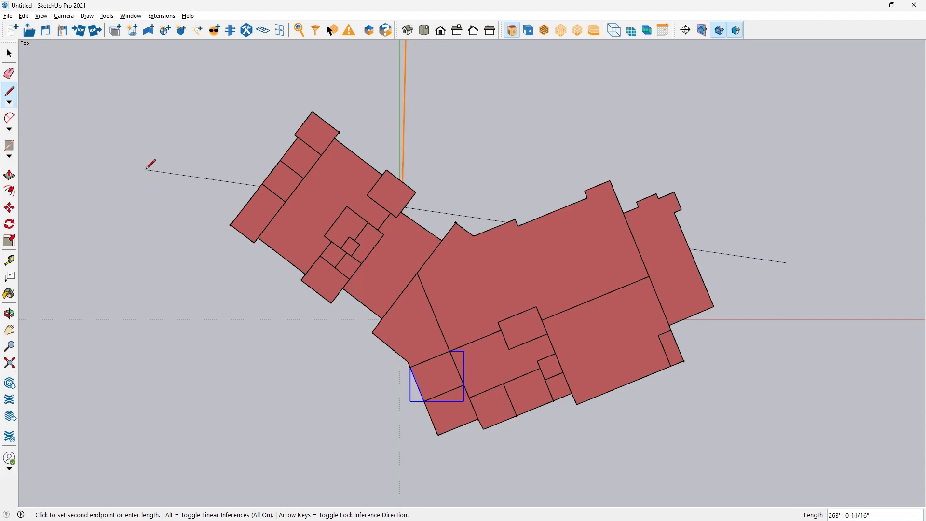
key("Escape")
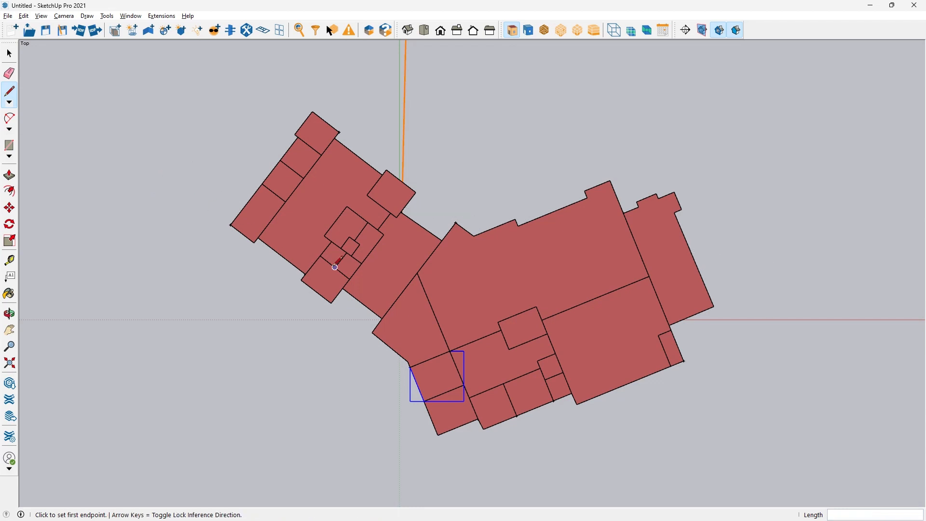
key("space")
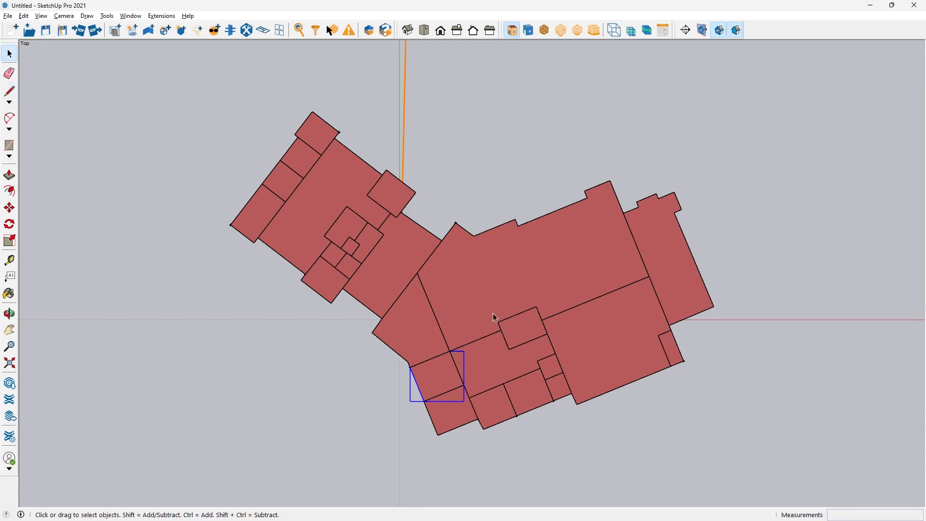
Switch to the OpenStudio model and review the Solar Distribution options in the simulation control settings
key("alt+Tab")
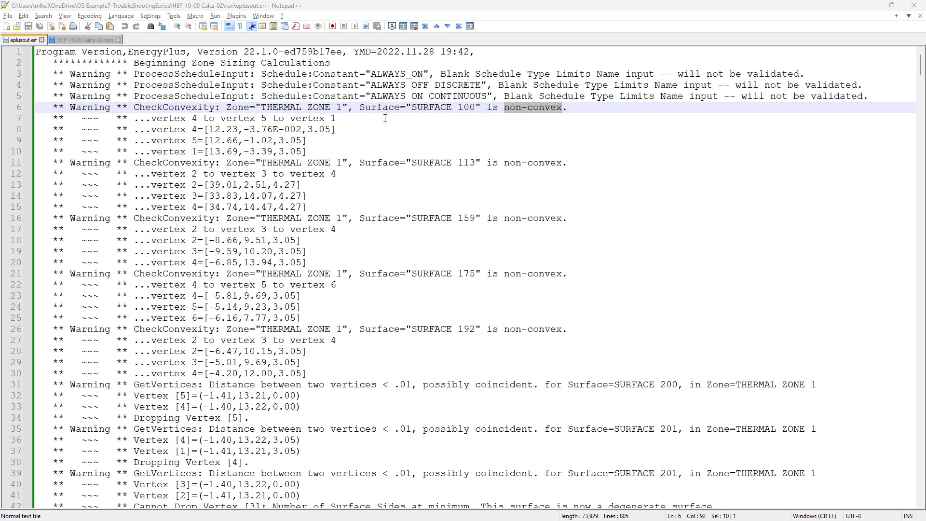
key("alt+Tab")
key("Tab")
key("alt+Tab")
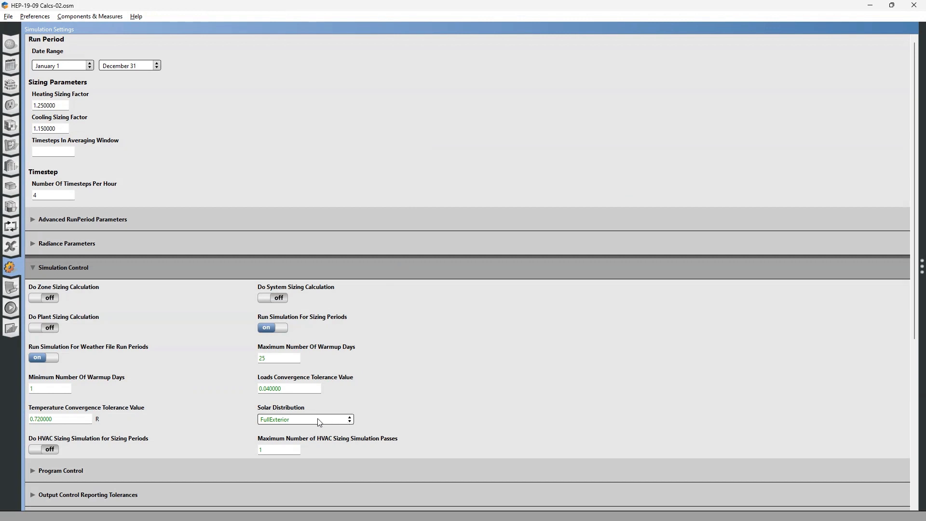
left_click(334, 420)
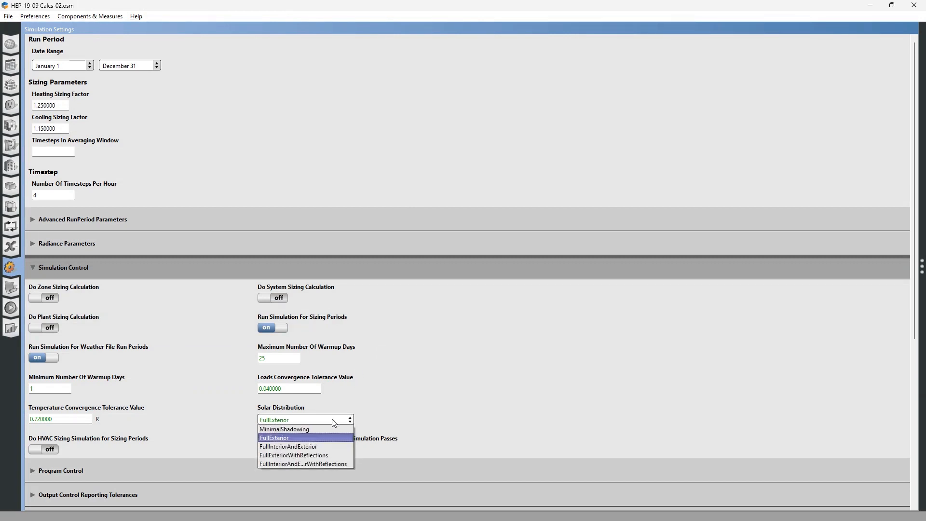
left_click(342, 420)
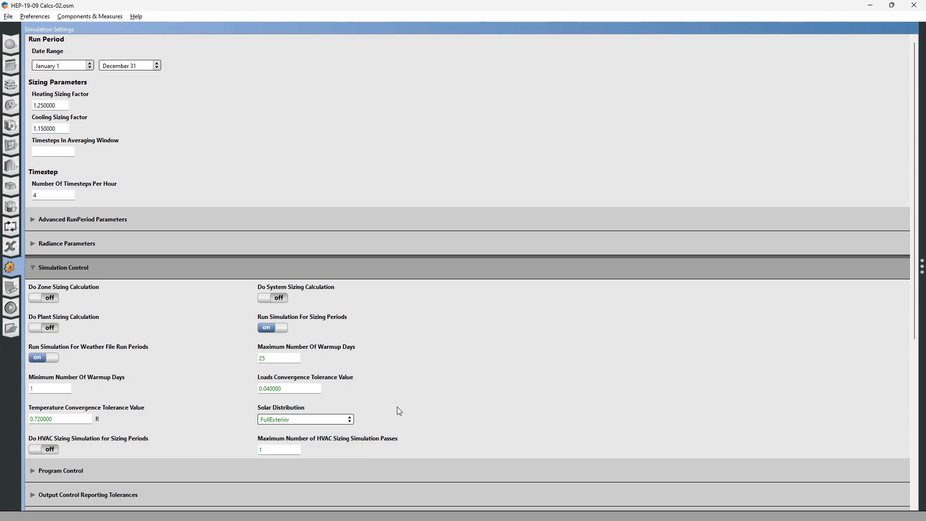
Return to eplusout.err in Notepad++ and copy the name SURFACE 100 from the first non-convex warning
key("alt+Tab")
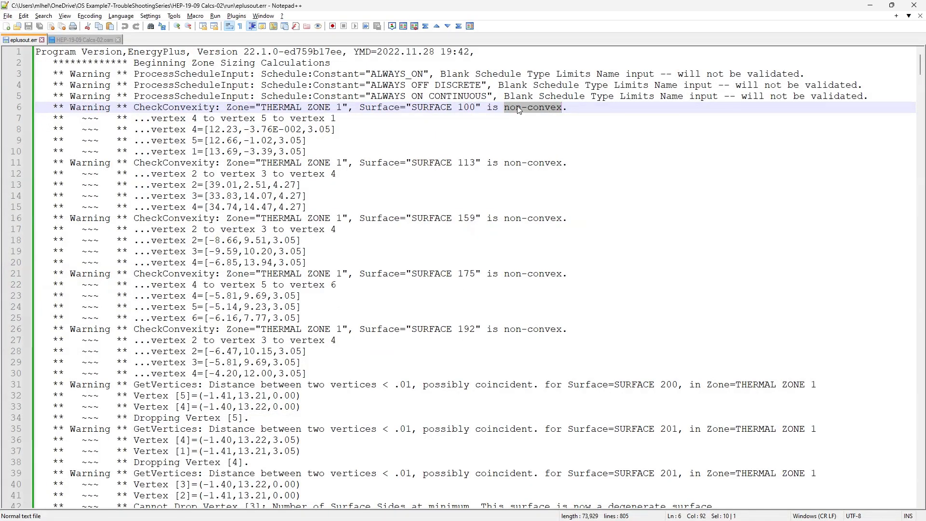
left_click(507, 138)
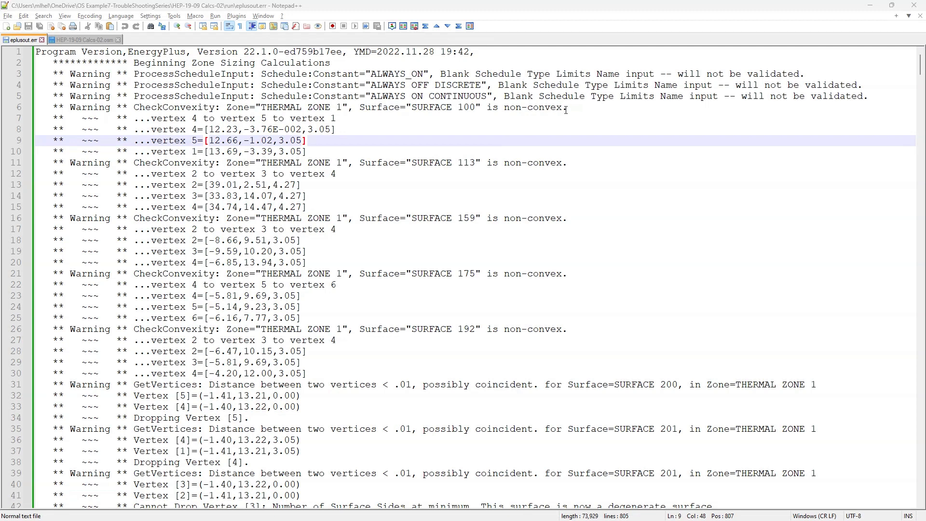
left_click_drag(564, 107, 505, 107)
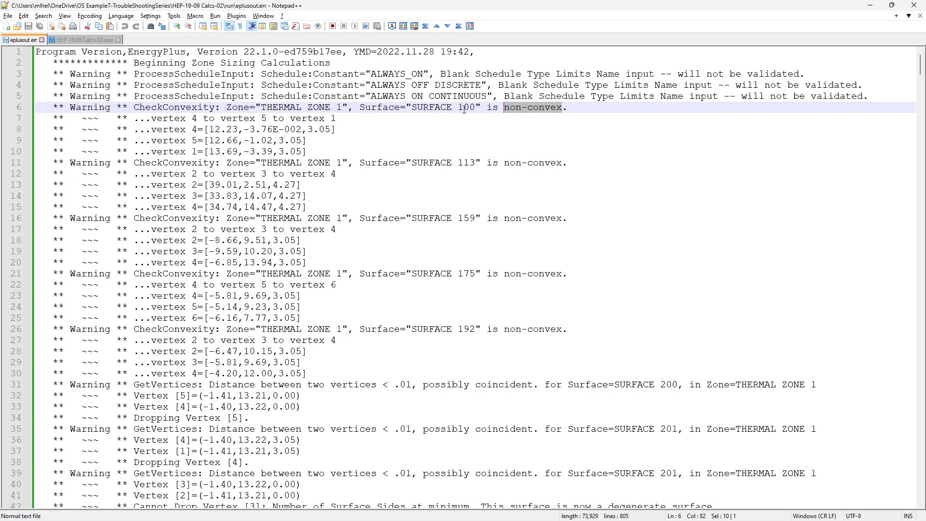
left_click_drag(477, 107, 413, 108)
key("ctrl+c")
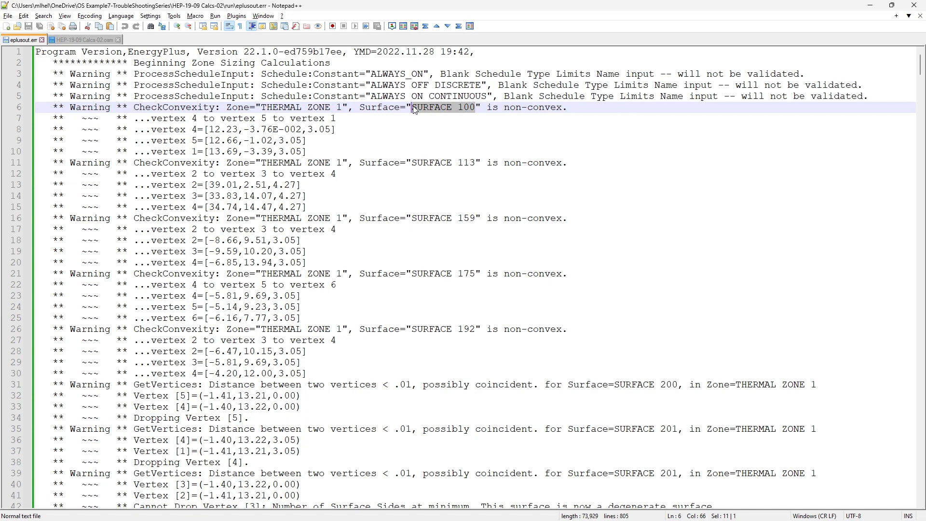
Reload the modified HEP-19-09 Calcs-02.osm file in Notepad++ and find the SURFACE 100 entry in it
left_click(102, 40)
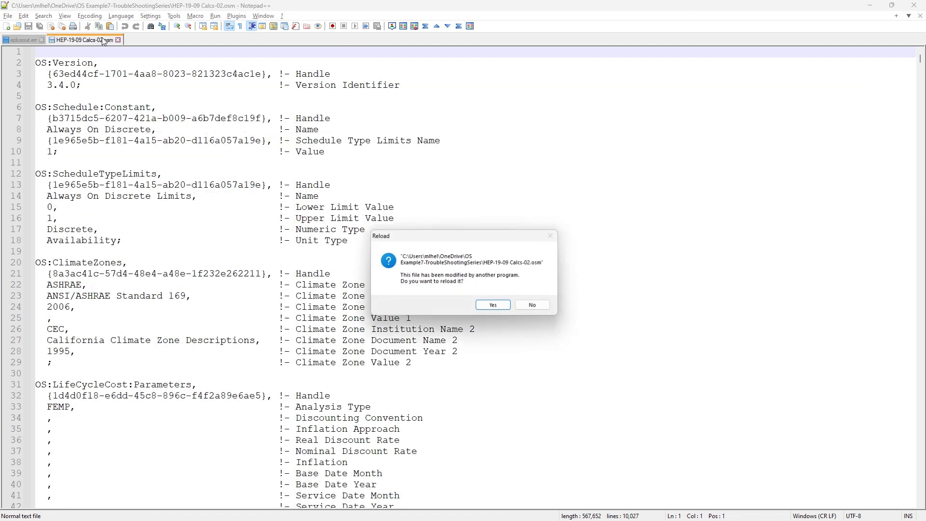
left_click(510, 305)
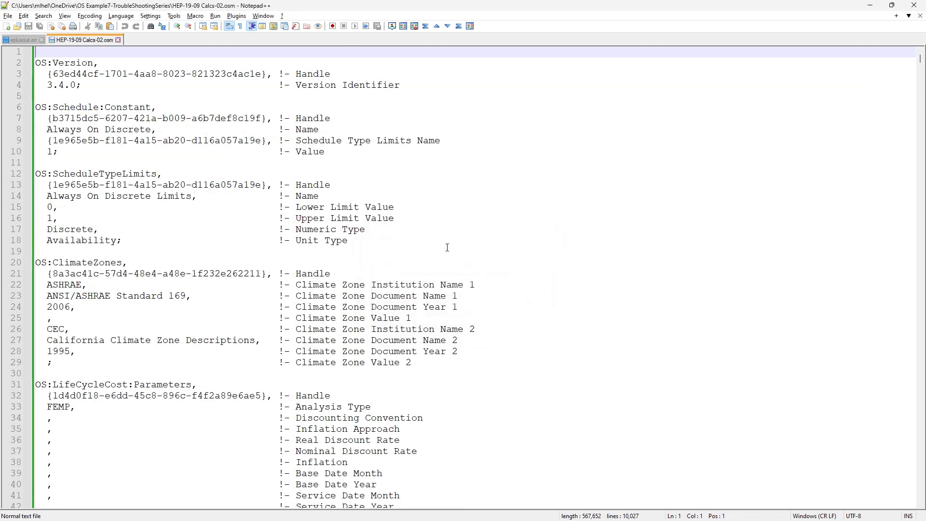
key("ctrl+f")
key("ctrl+v")
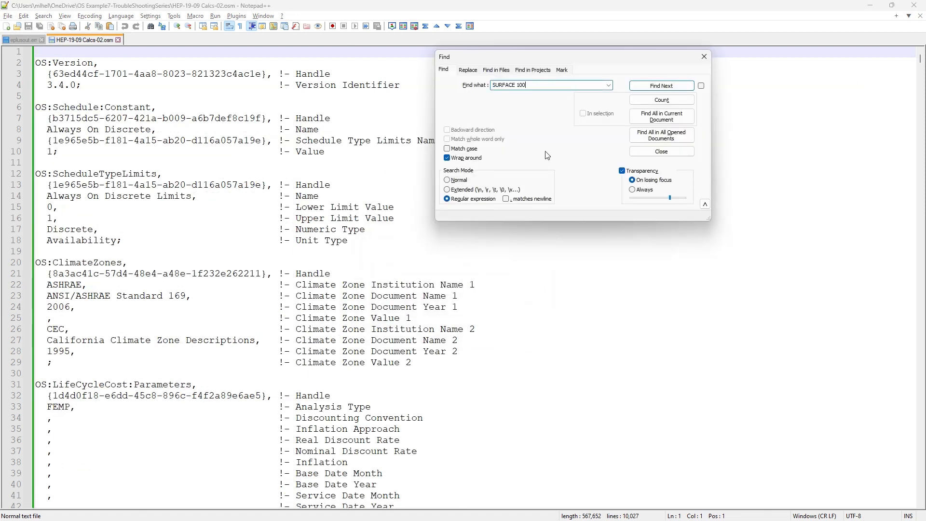
left_click(661, 86)
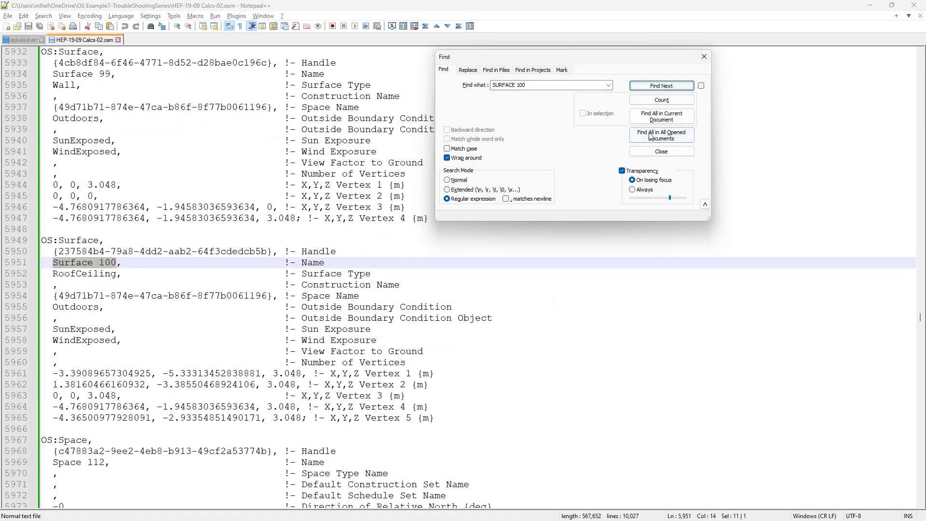
left_click(661, 152)
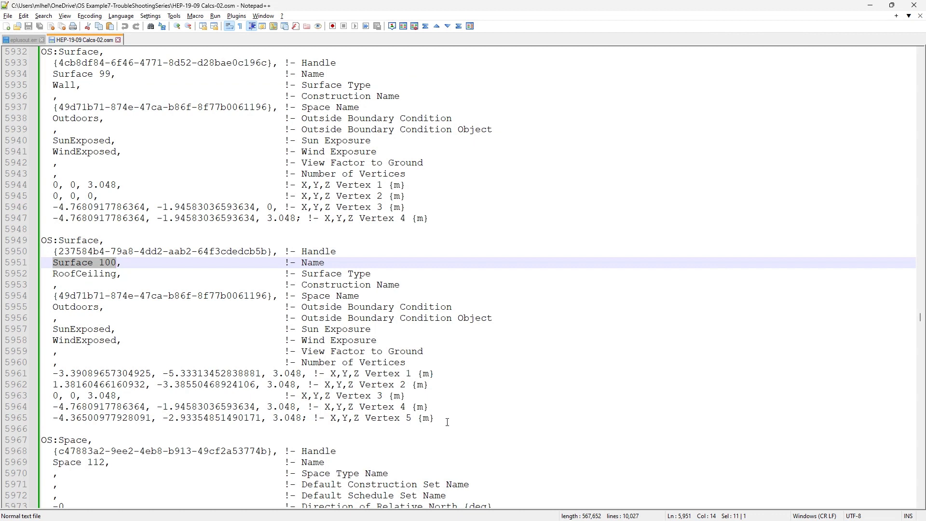
Highlight the five X,Y,Z vertex lines of Surface 100, and switch to the SketchUp model
left_click_drag(447, 423, 35, 375)
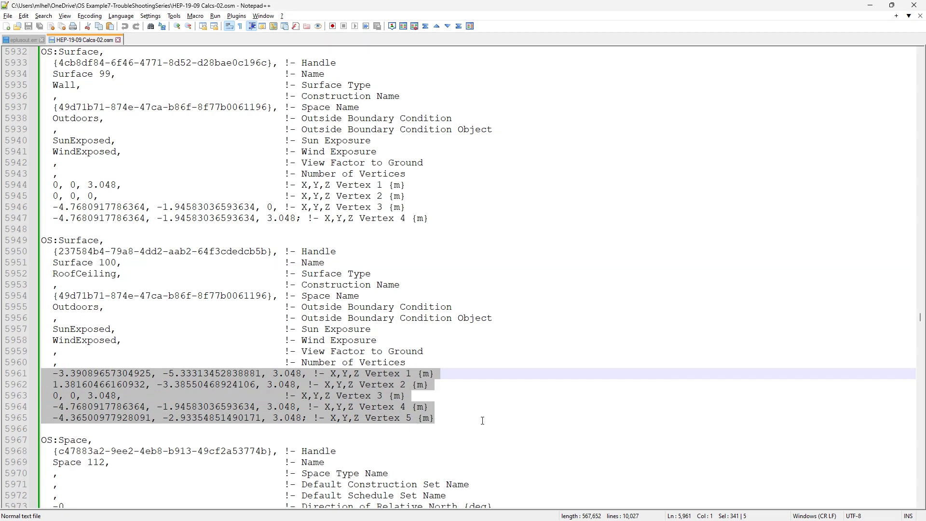
key("alt+Tab")
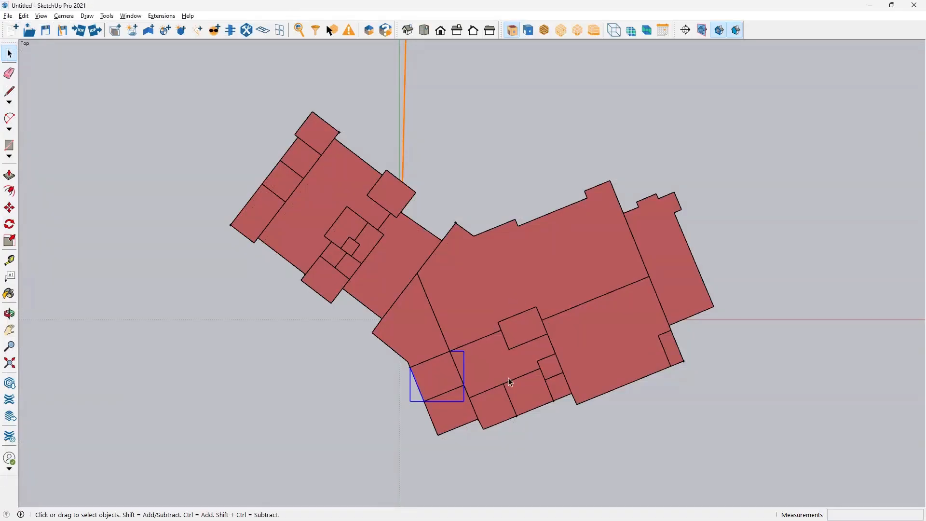
Tilt the model into a 3D view, open the OpenStudio Inspector, and move and enlarge it clear of the building
middle_click_drag(483, 425, 449, 142)
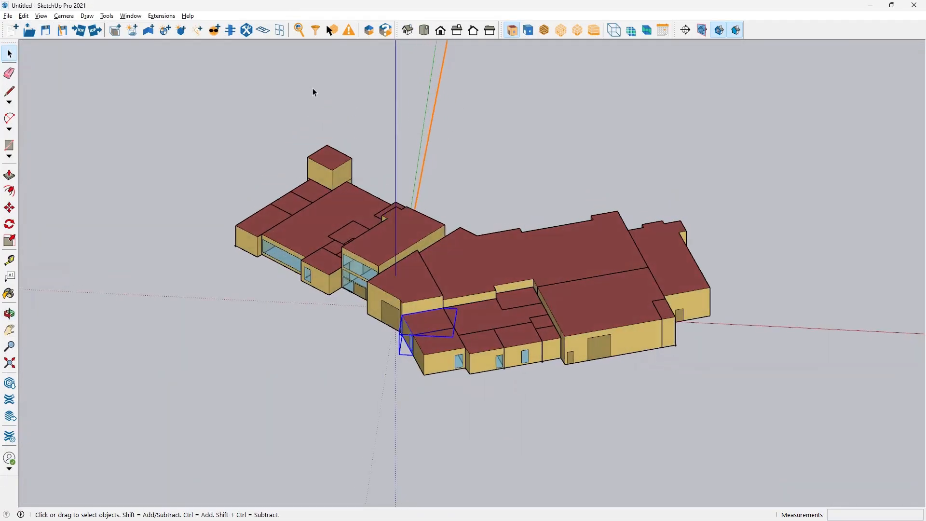
left_click(300, 30)
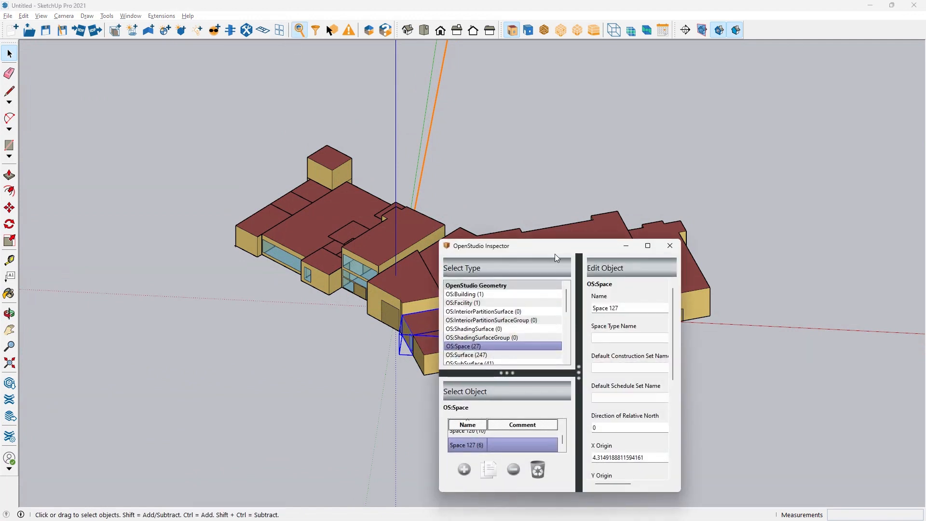
left_click_drag(569, 247, 151, 52)
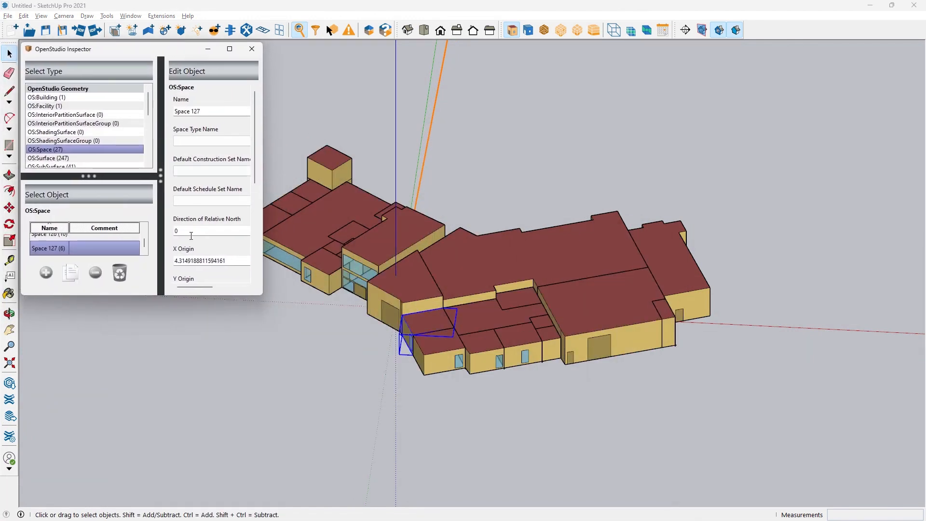
left_click_drag(148, 296, 145, 450)
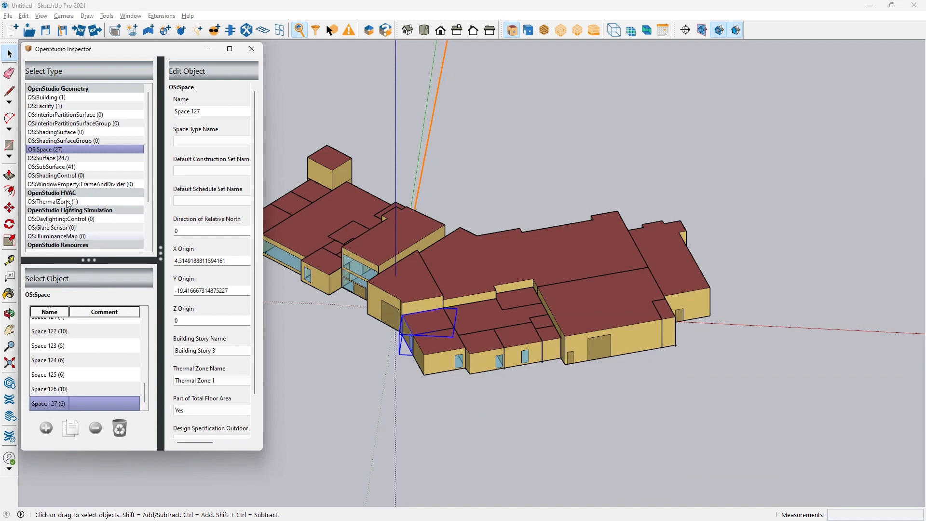
List the OS:Surface objects in the OpenStudio Inspector and select Surface 100
left_click(50, 159)
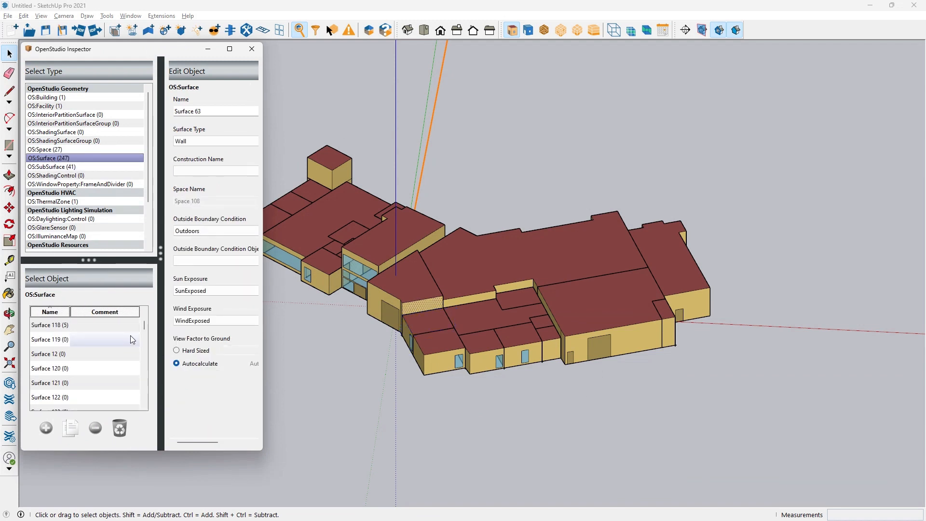
left_click(144, 315)
left_click(144, 315)
left_click(144, 316)
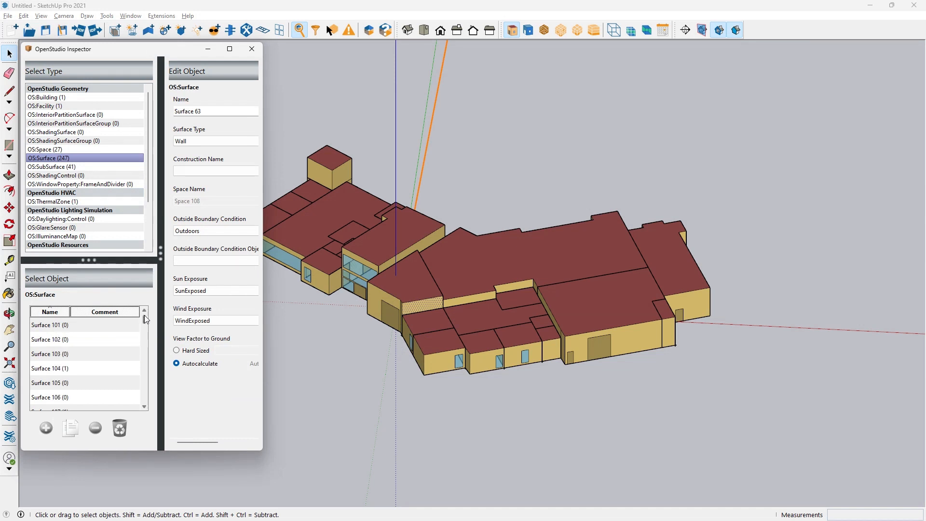
left_click(145, 315)
left_click(34, 326)
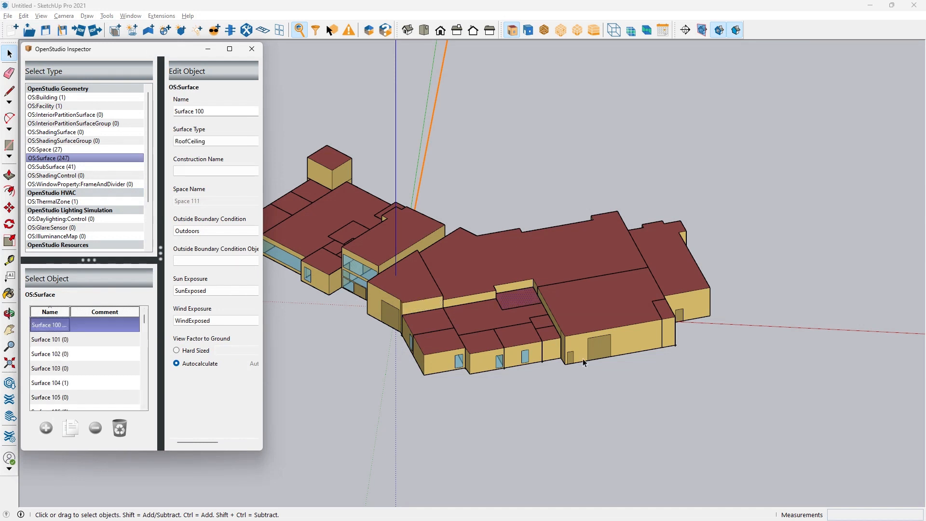
Locate Surface 100 on the building's roof up close, reselecting it in the Inspector's surface list
scroll(698, 379, "down", 1)
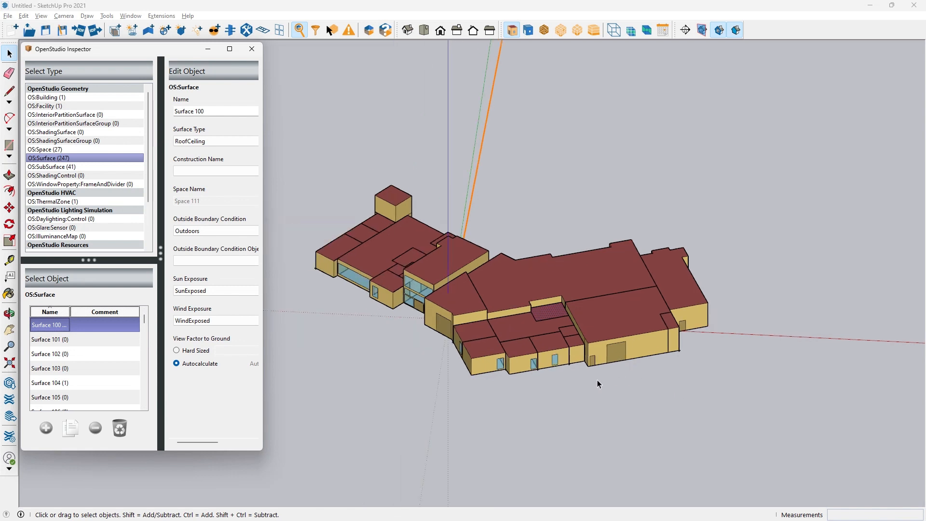
scroll(424, 367, "up", 1)
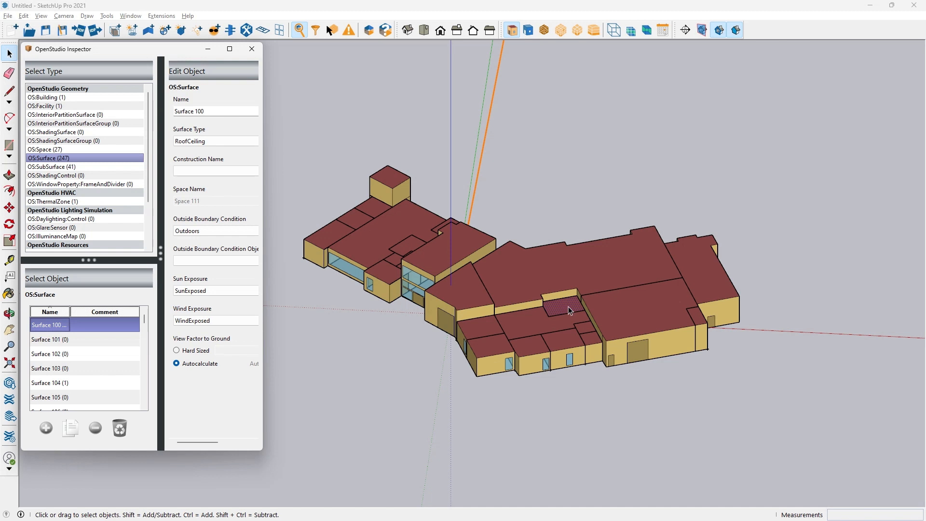
scroll(569, 309, "up", 5)
scroll(553, 309, "up", 1)
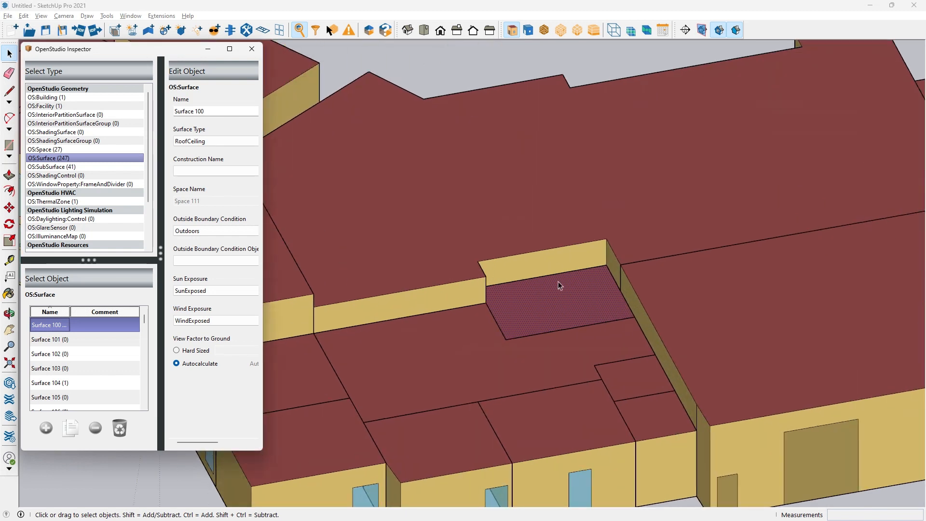
left_click(56, 340)
key("Up")
Examine the spaces around Surface 100 in X-ray mode, and return the model to opaque display
left_click(647, 31)
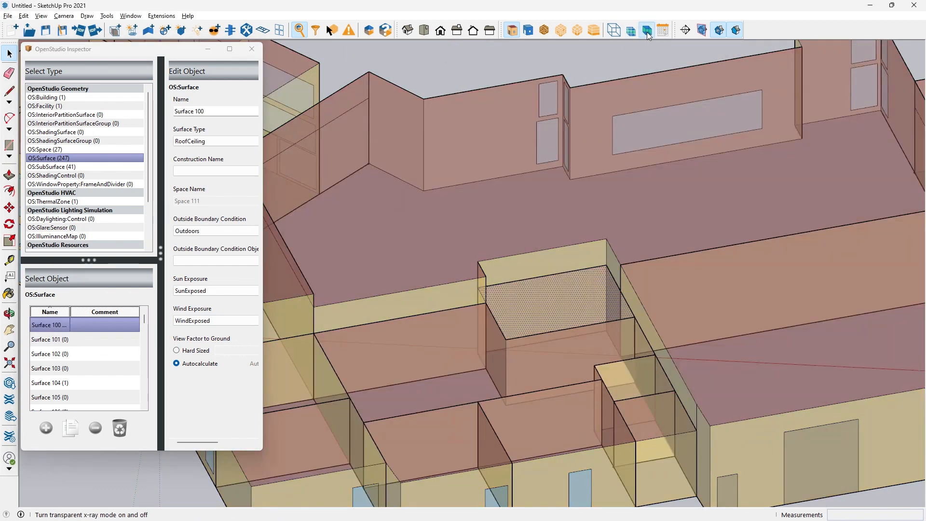
scroll(669, 283, "down", 6)
scroll(684, 286, "up", 3)
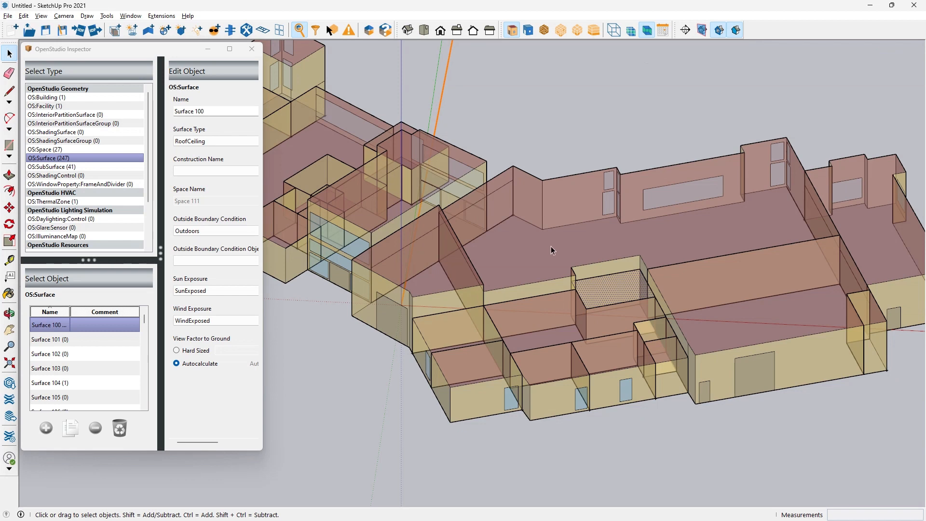
scroll(551, 249, "down", 4)
left_click(647, 31)
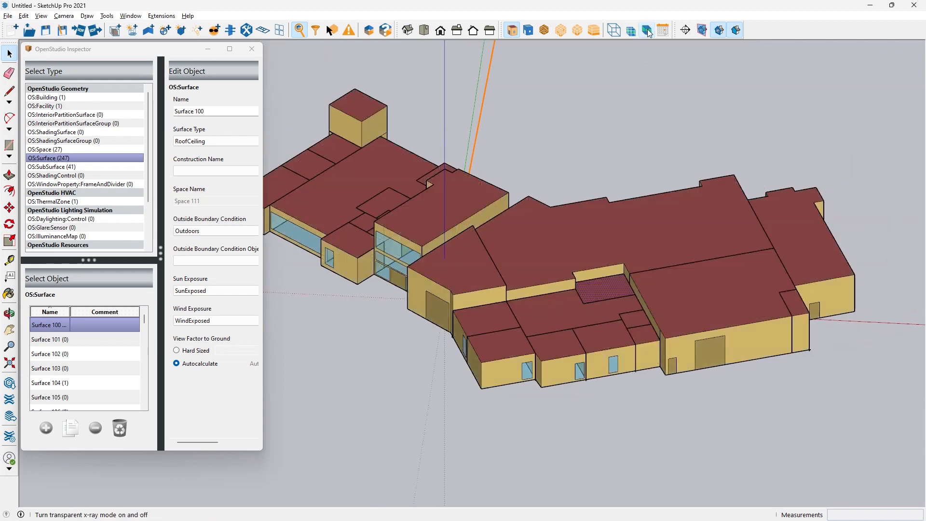
Extend the selection from Surface 100 to all geometry connected to it
left_click(23, 17)
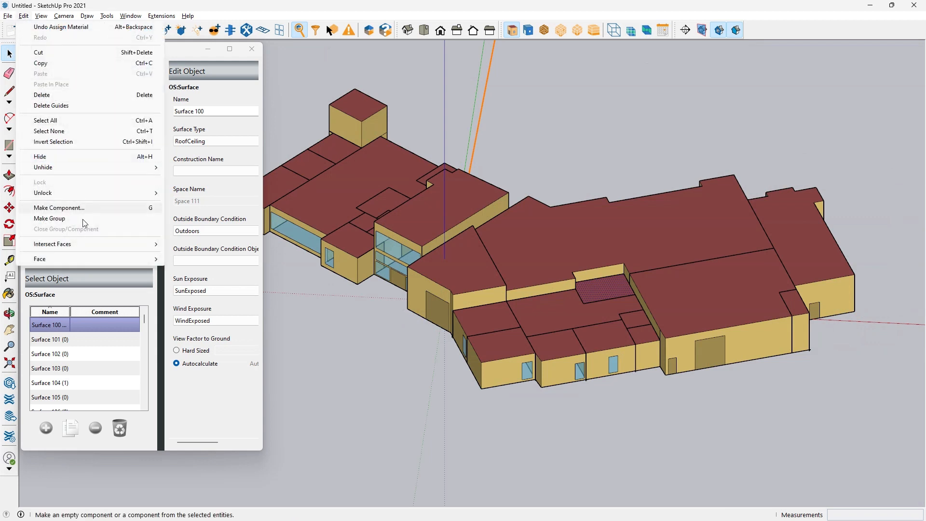
mouse_move(89, 259)
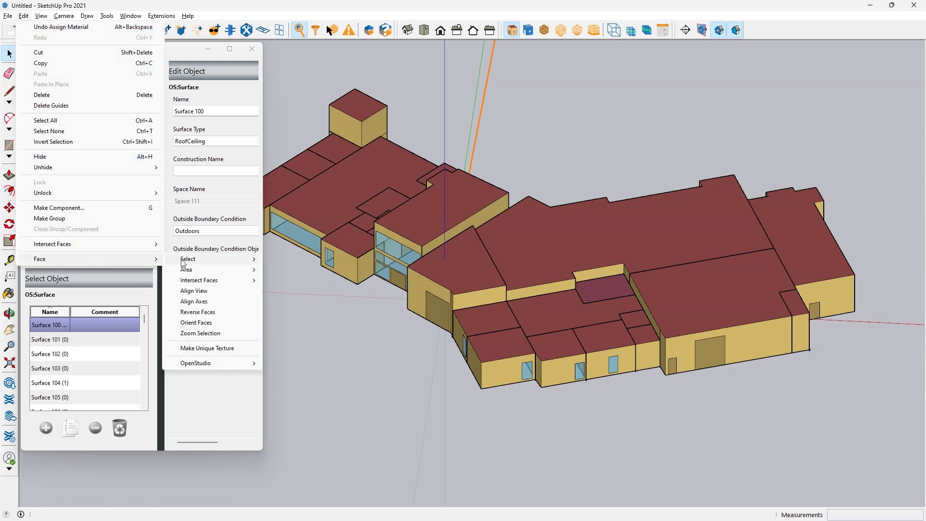
mouse_move(214, 263)
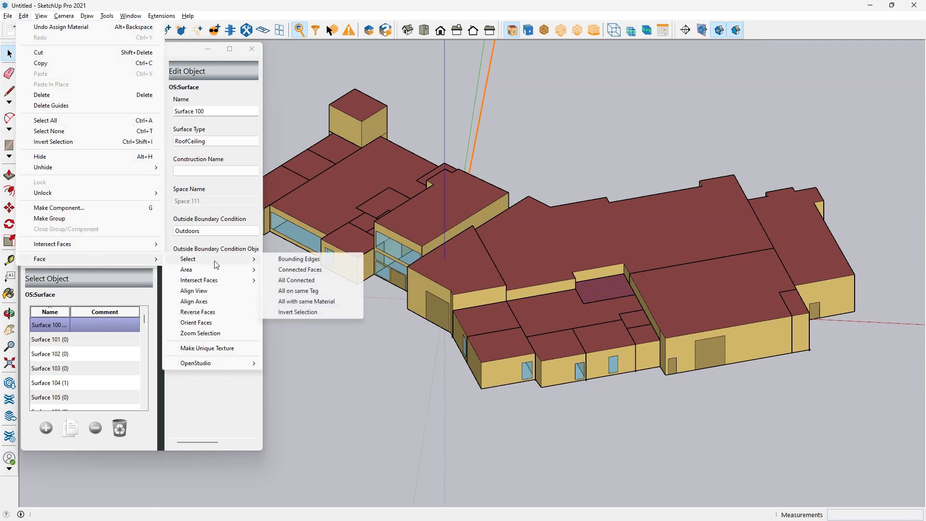
left_click(295, 281)
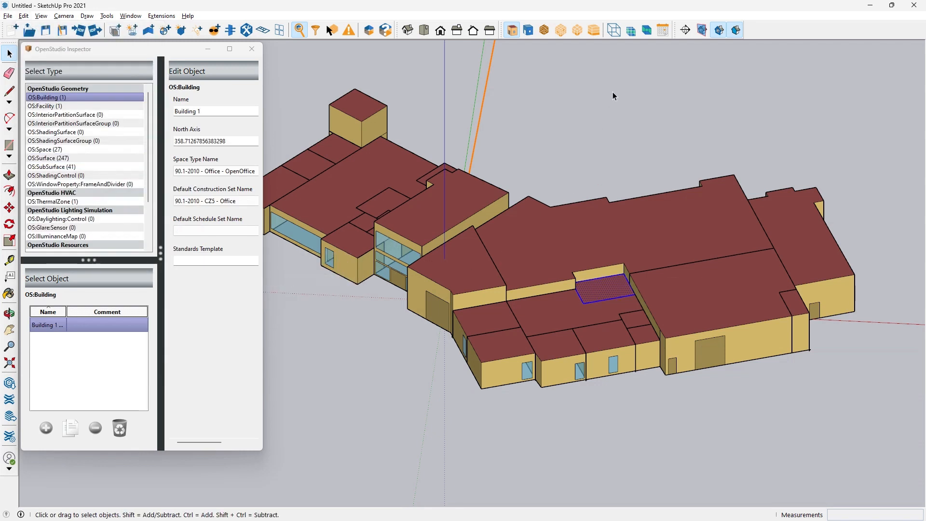
Using X-ray display temporarily, open the space containing Surface 100 for editing and hide the rest of the model
left_click(647, 32)
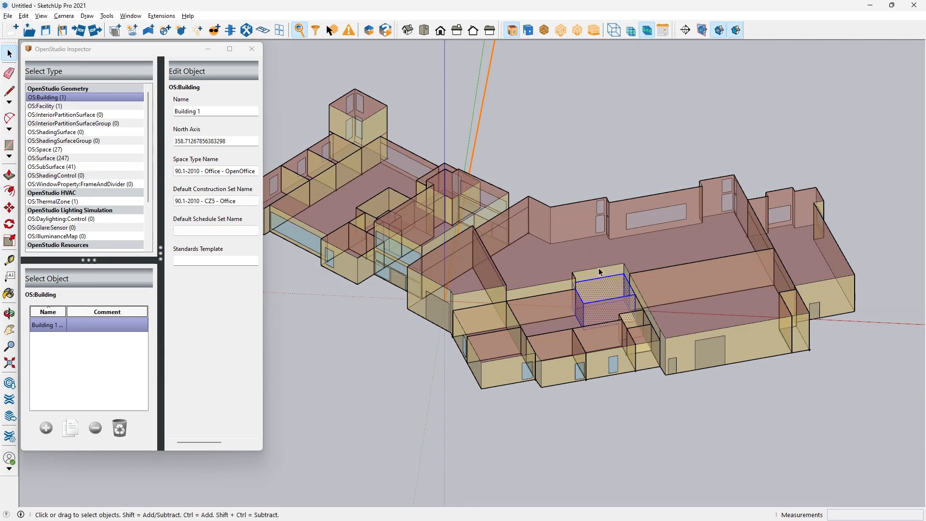
double_click(605, 295)
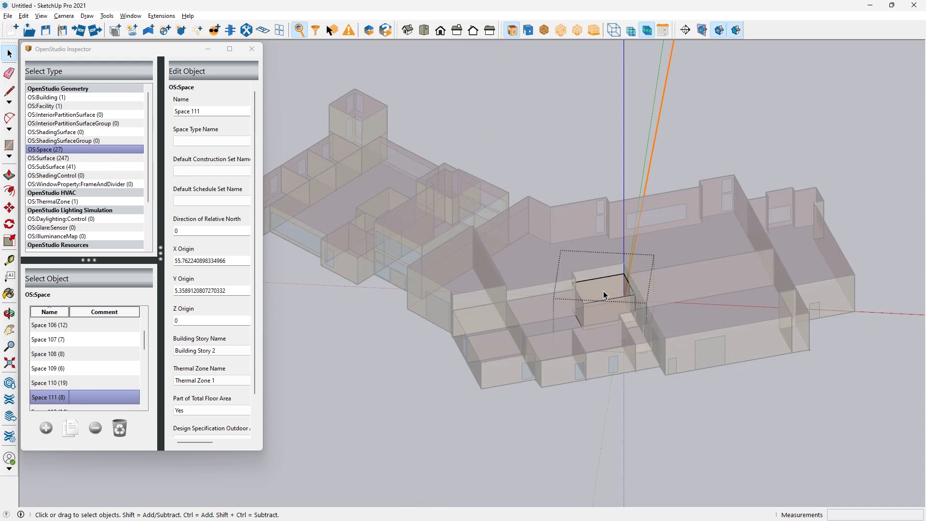
left_click(647, 32)
left_click(614, 30)
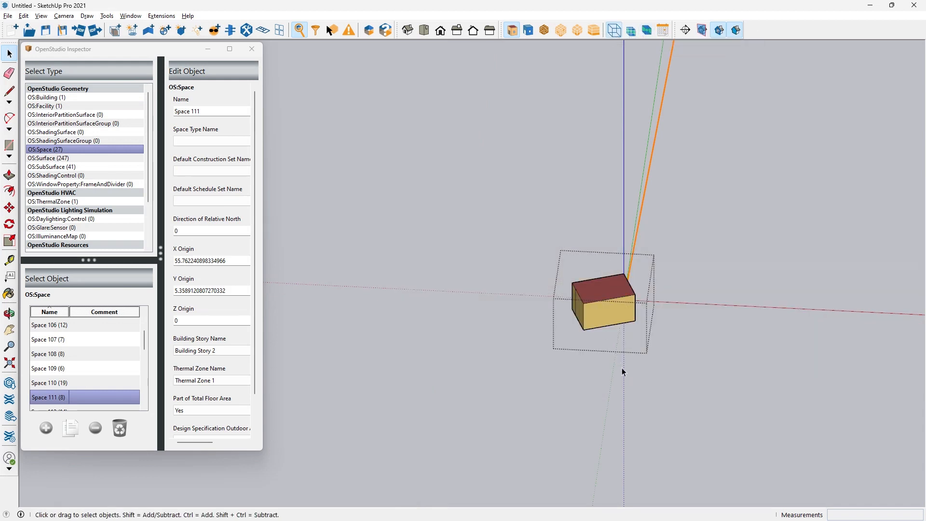
scroll(622, 368, "up", 2)
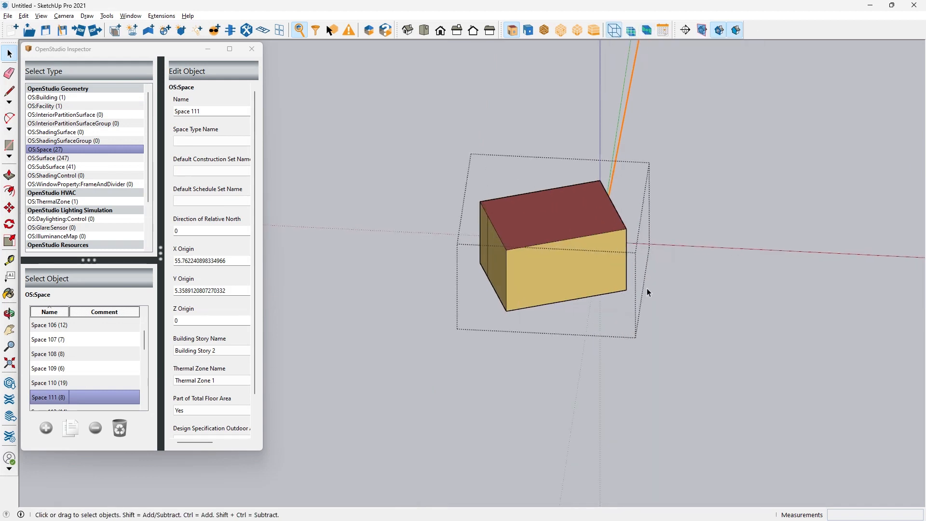
Select Surface 100 again among the OS:Surface objects and orbit the isolated space to view its extra roof vertex
left_click(51, 160)
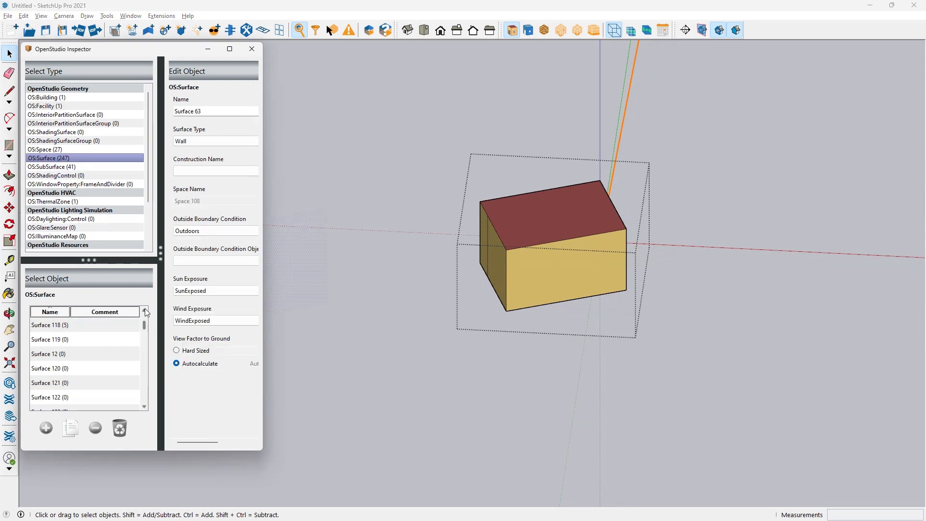
left_click(144, 309)
left_click(144, 309)
left_click(145, 309)
left_click(145, 310)
left_click(145, 309)
left_click(145, 310)
left_click(144, 310)
left_click(145, 309)
left_click(144, 309)
left_click(145, 309)
left_click(145, 309)
left_click(145, 309)
left_click(145, 309)
left_click(145, 309)
left_click(145, 309)
left_click(145, 310)
left_click(145, 309)
left_click(144, 309)
left_click(50, 325)
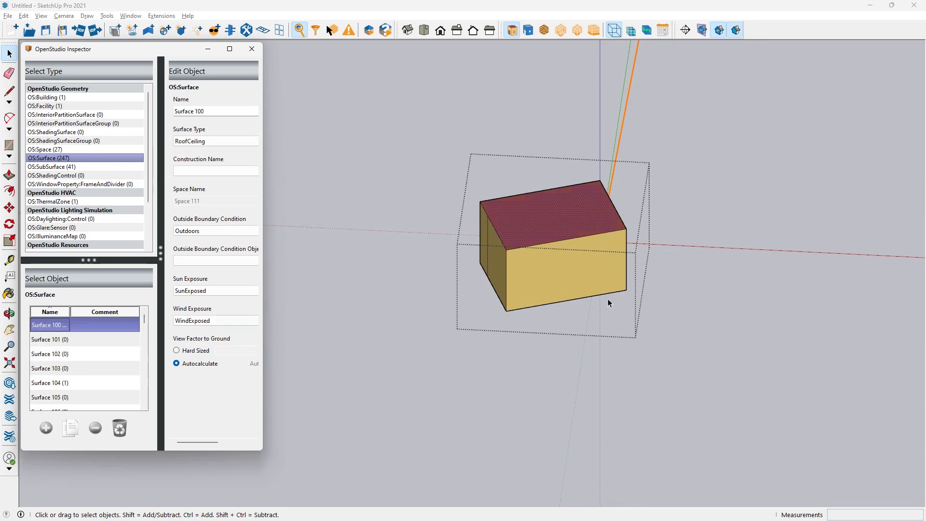
scroll(510, 223, "up", 3)
middle_click_drag(510, 223, 444, 142)
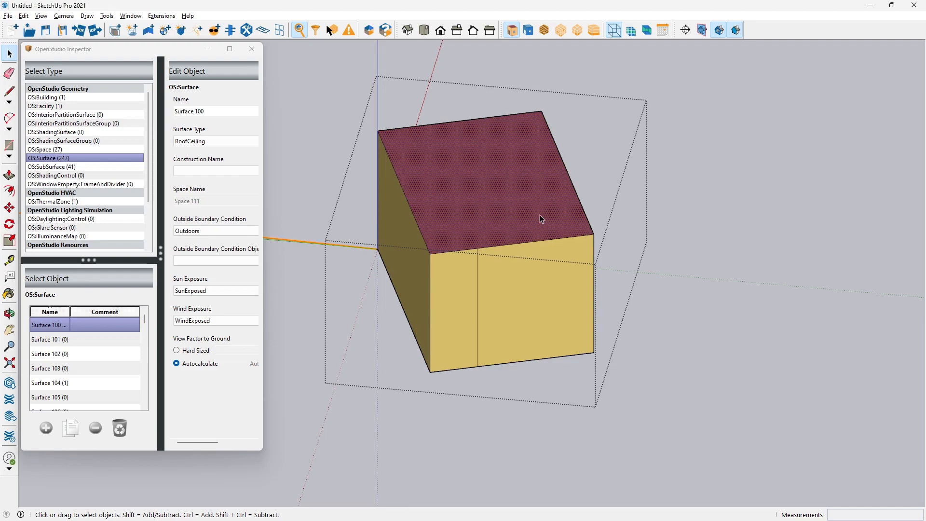
Compare the isolated roof with Surface 100's vertices in the OSM file, and highlight its non-convex warning lines in eplusout.err
key("alt+Tab")
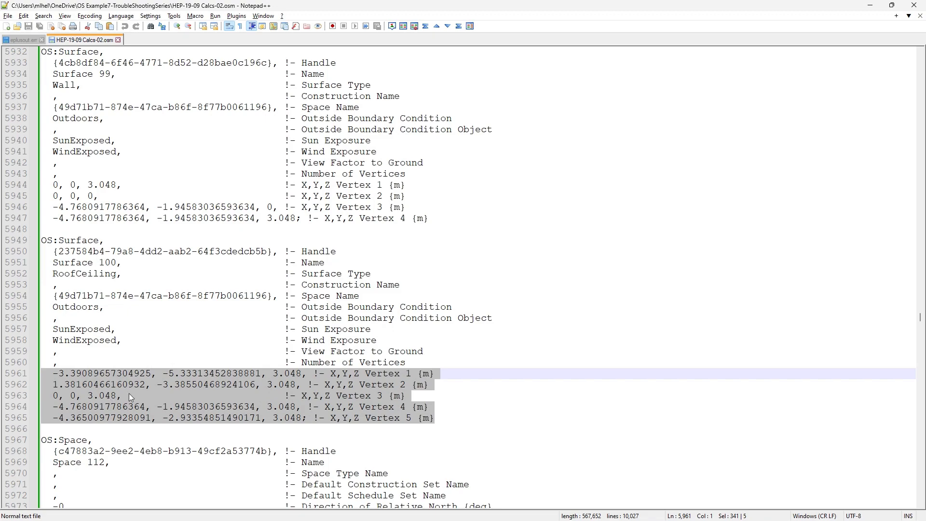
key("alt+Tab")
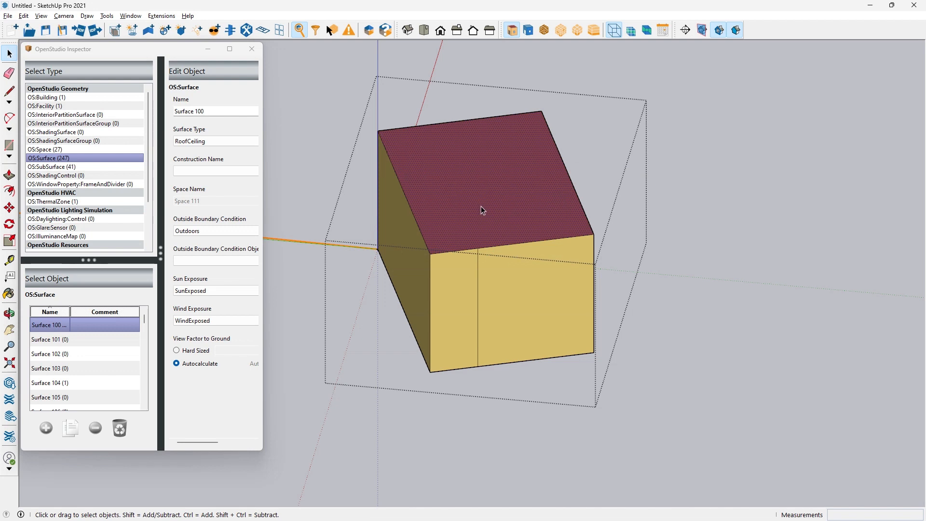
key("alt+Tab")
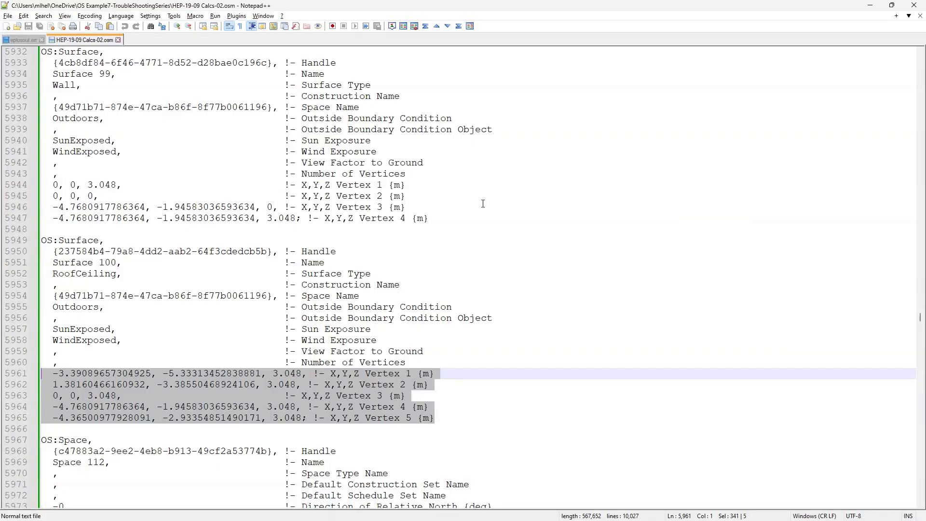
left_click(32, 40)
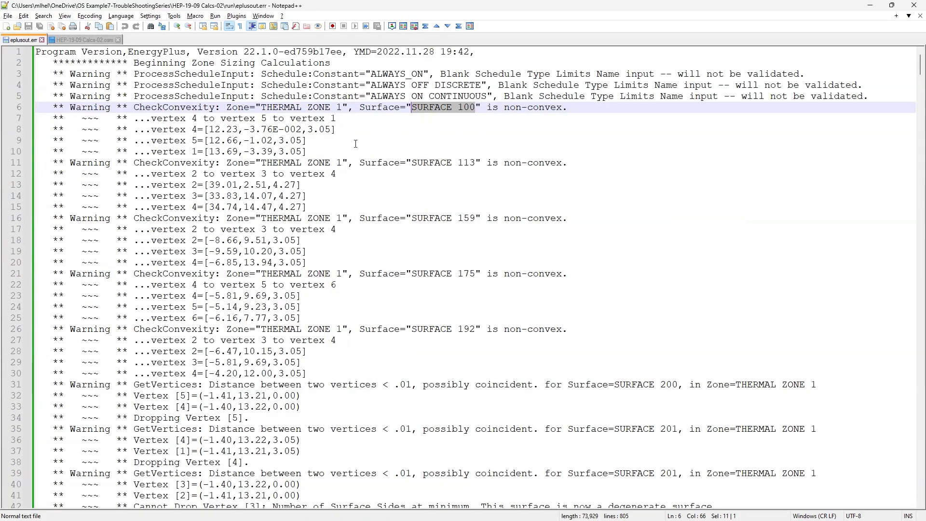
left_click_drag(308, 152, 38, 109)
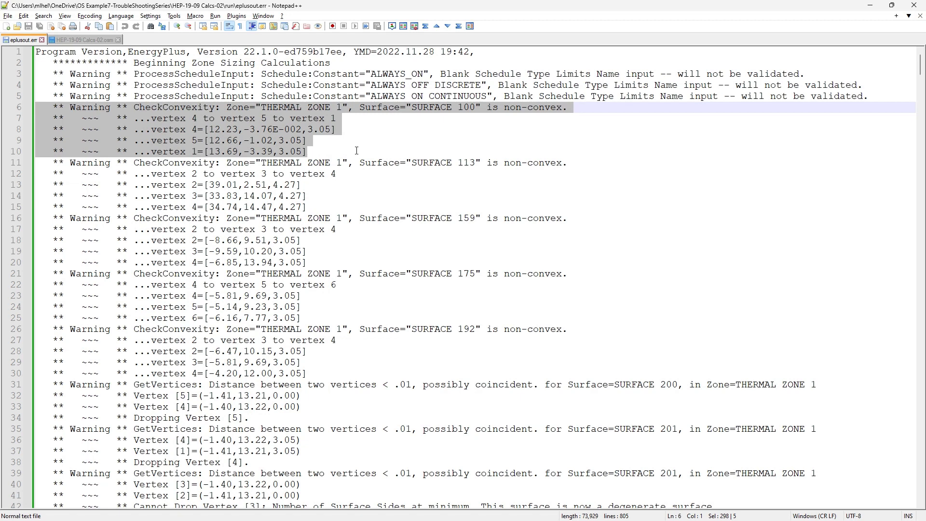
key("alt+Tab")
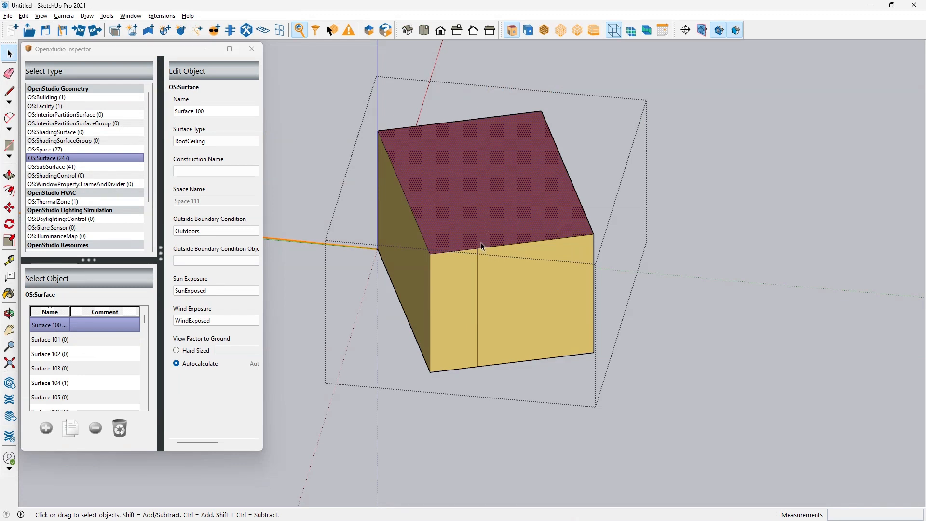
Split the roof surface into triangles with two lines from the extra edge vertex to the two opposite corners
key("l")
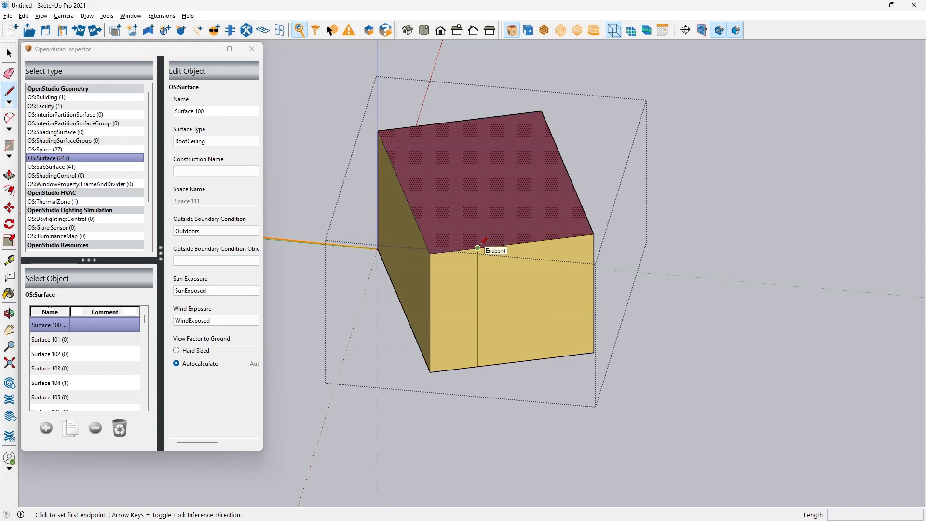
left_click(478, 248)
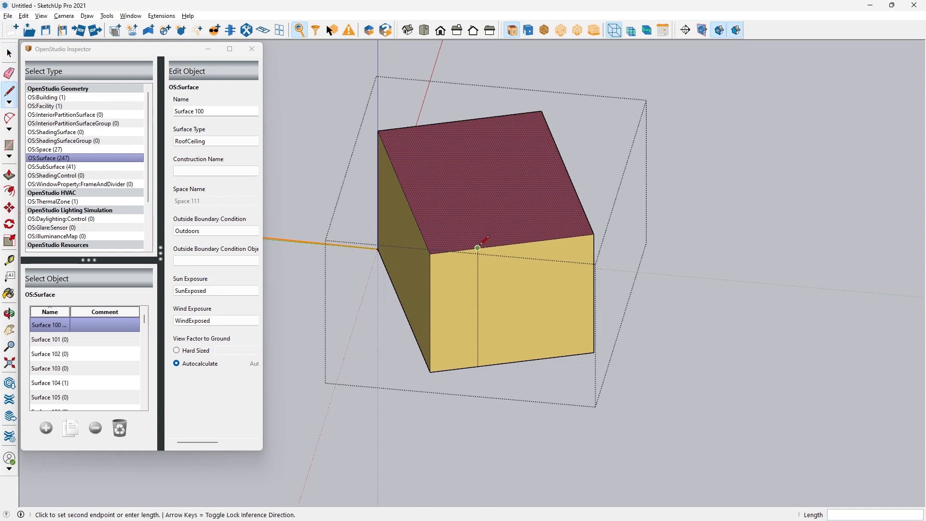
left_click(389, 136)
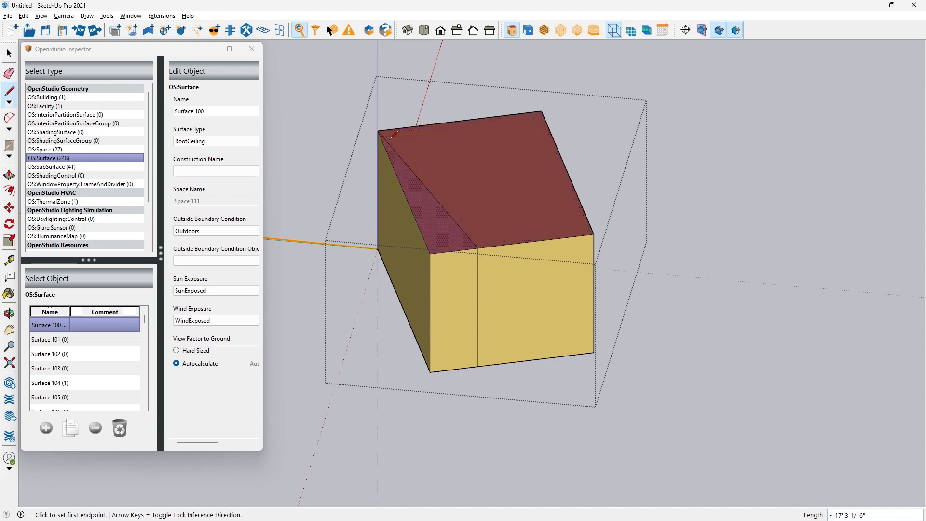
left_click(478, 248)
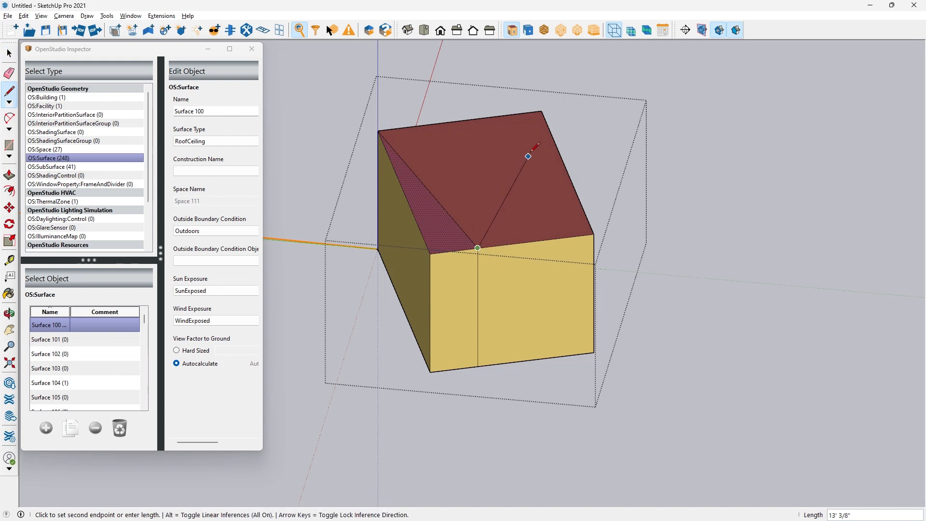
left_click(542, 111)
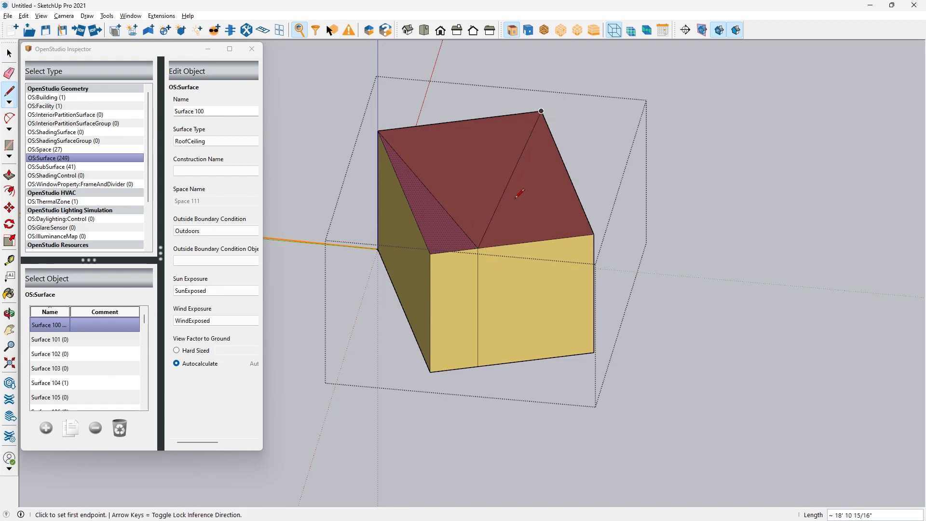
Close the isolated space and examine its triangulated roof within the whole building
key("space")
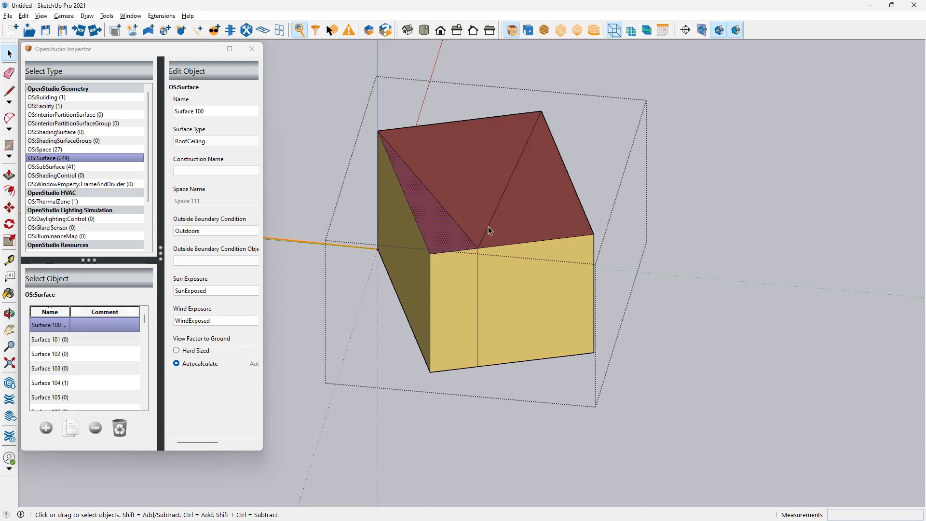
middle_click_drag(489, 226, 569, 256)
scroll(499, 241, "up", 2)
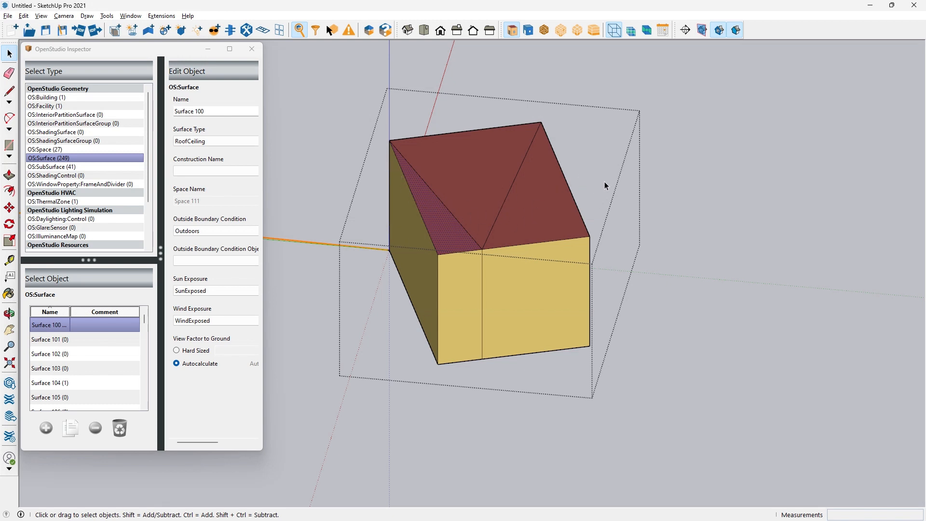
left_click(734, 205)
middle_click_drag(675, 213, 485, 225)
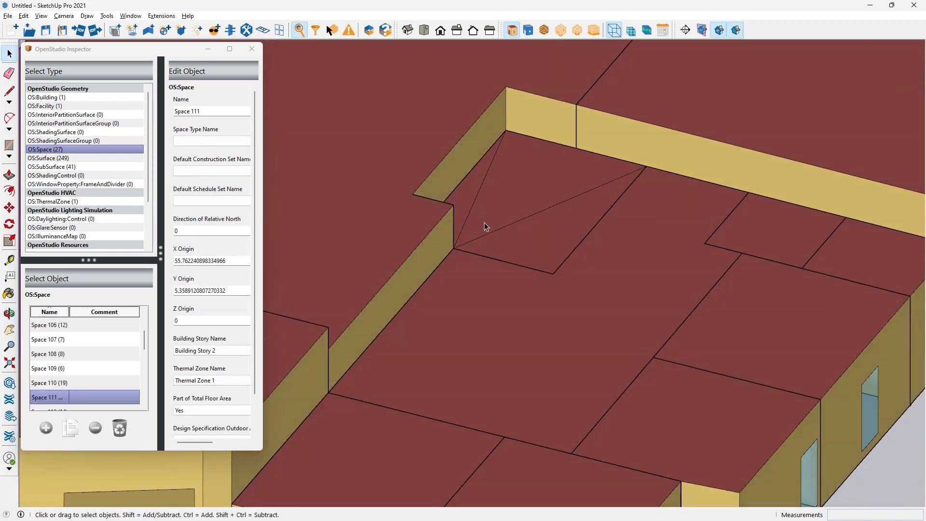
scroll(517, 229, "down", 3)
Highlight the other non-convex surfaces in eplusout.err: SURFACE 113, SURFACE 159, SURFACE 175 and SURFACE 192
key("alt+Tab")
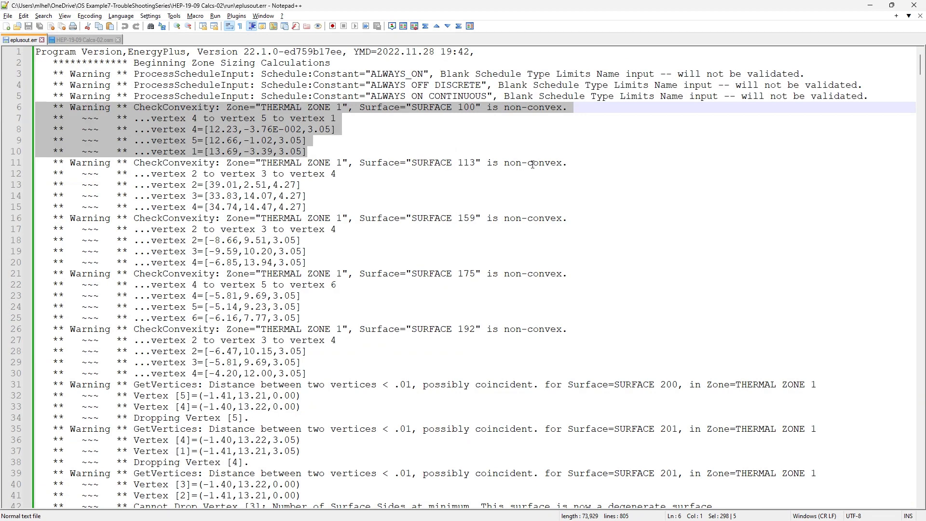
left_click_drag(476, 162, 411, 162)
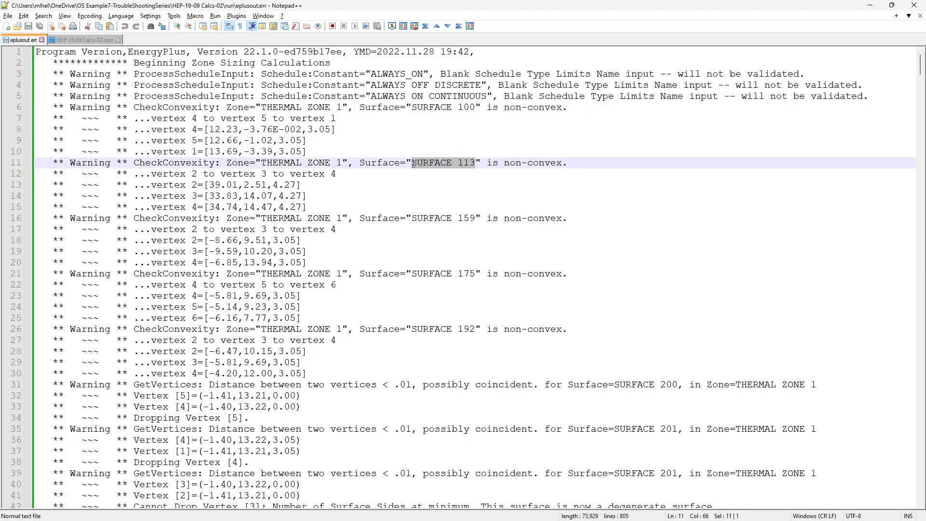
left_click_drag(478, 218, 412, 218)
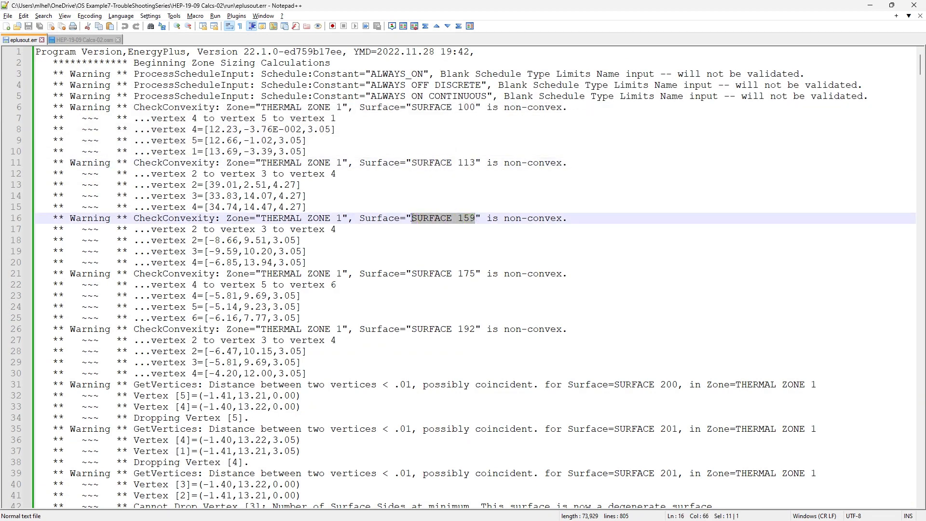
scroll(505, 201, "down", 8)
scroll(491, 191, "up", 4)
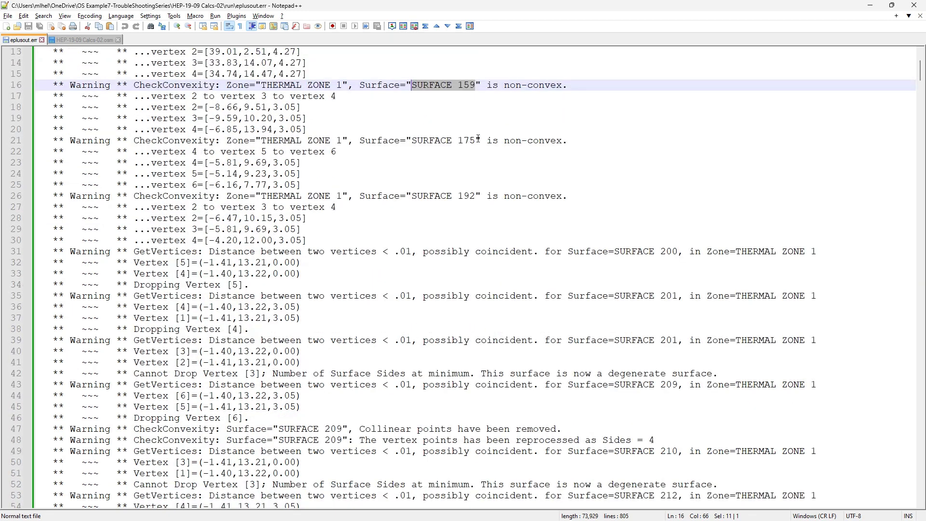
left_click_drag(478, 140, 406, 141)
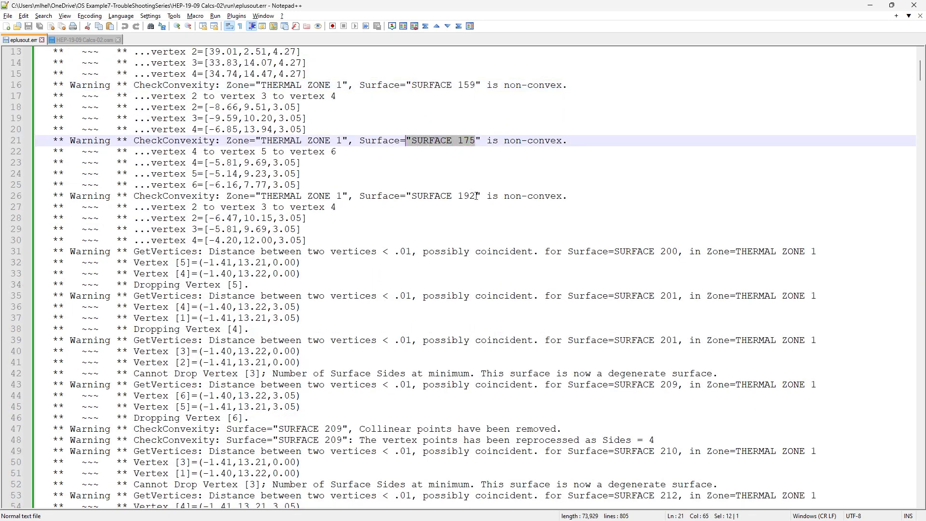
left_click_drag(476, 196, 413, 195)
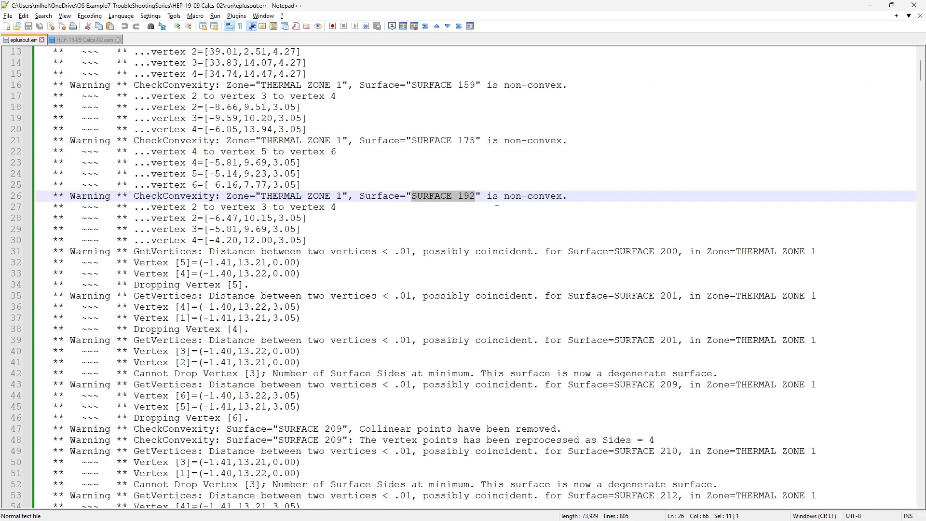
scroll(497, 209, "up", 4)
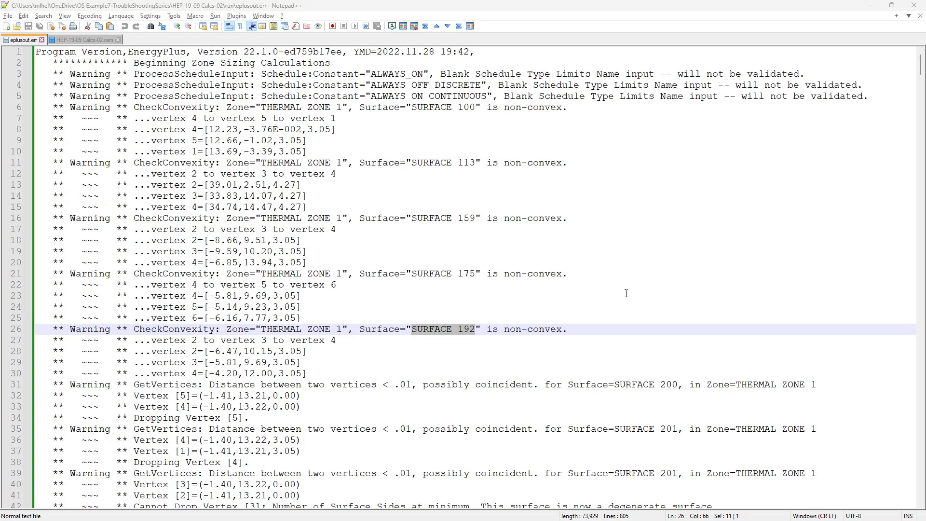
Back in SketchUp, select Surface 113 among the OS:Surface objects and open the space containing it for editing
key("alt+Tab")
key("alt+Tab")
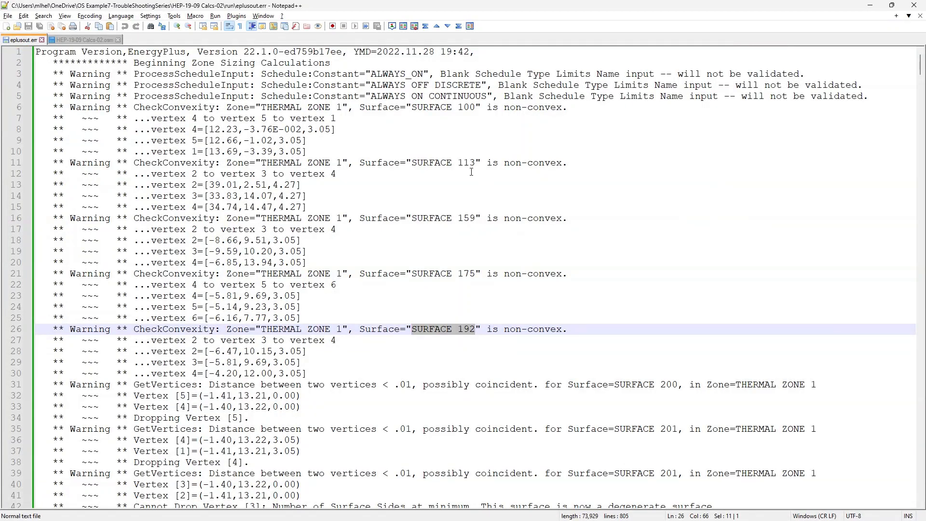
key("alt+Tab")
scroll(626, 223, "down", 1)
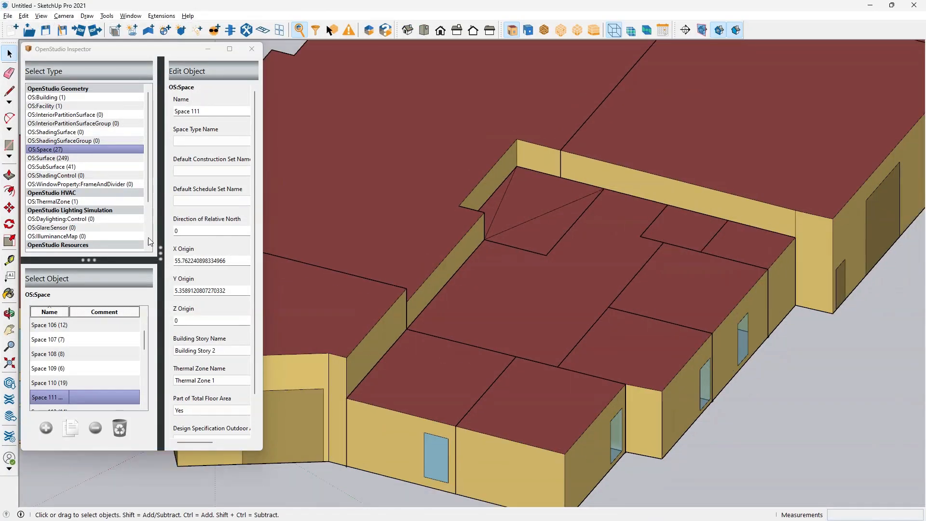
left_click(49, 159)
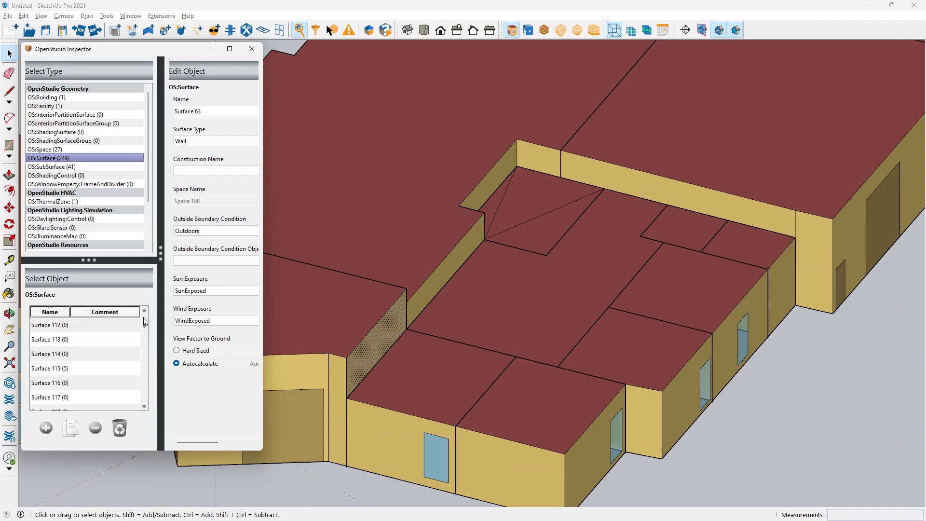
left_click(592, 276)
scroll(649, 299, "down", 8)
scroll(731, 158, "up", 6)
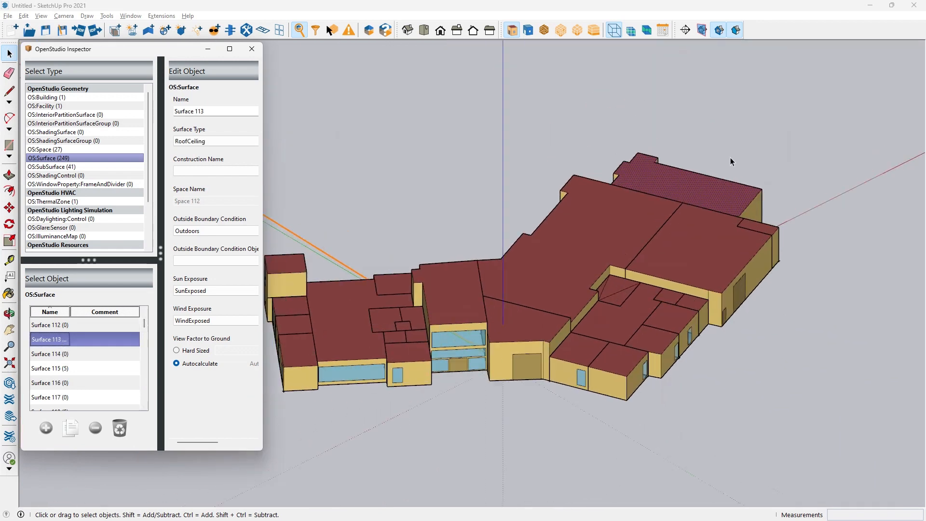
middle_click_drag(728, 160, 533, 352)
double_click(533, 348)
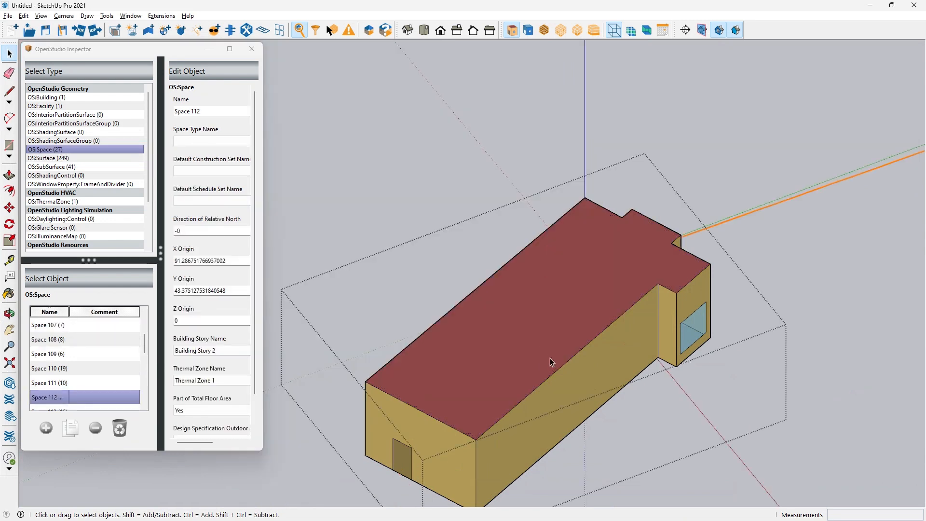
Draw a diagonal line across the long roof rectangle, from a corner above the door-end wall to the opposite far corner
key("l")
left_click(475, 435)
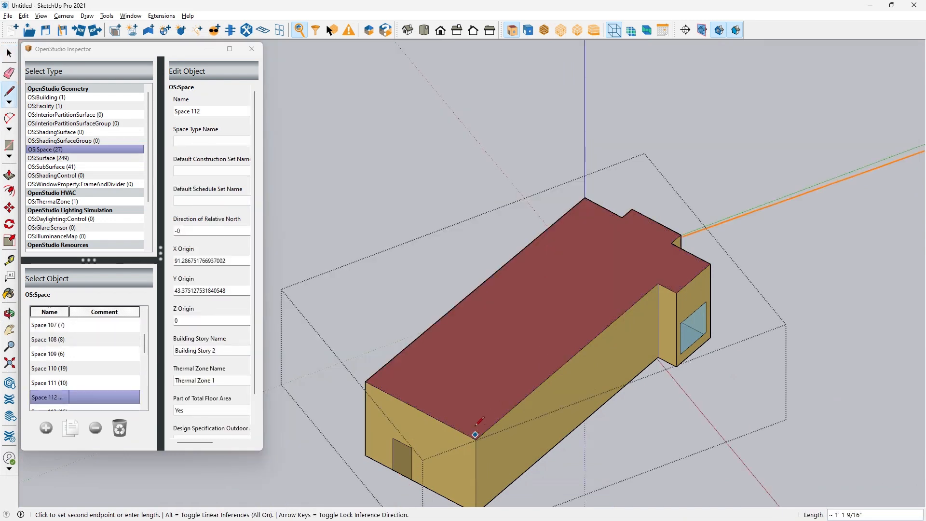
key("Escape")
left_click(475, 439)
middle_click_drag(586, 325, 710, 290)
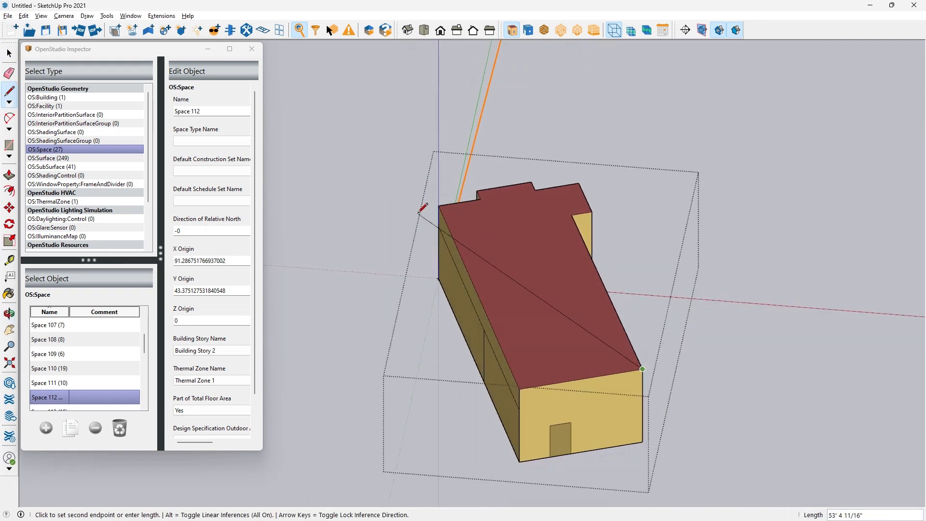
left_click(439, 206)
Draw lines from the inner corner beside the far roof corner to the opposite inner corner and to the diagonal's door-end corner
scroll(494, 197, "up", 2)
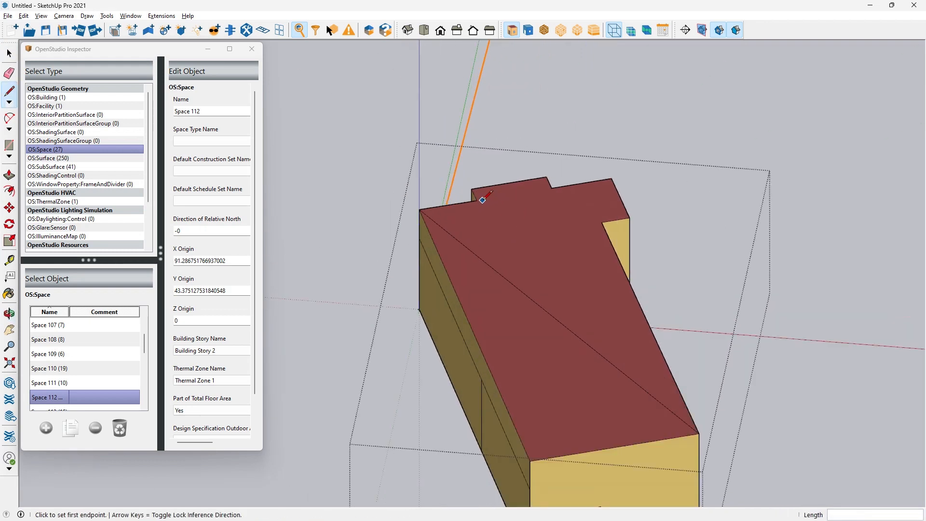
left_click(477, 200)
left_click(602, 222)
left_click(477, 200)
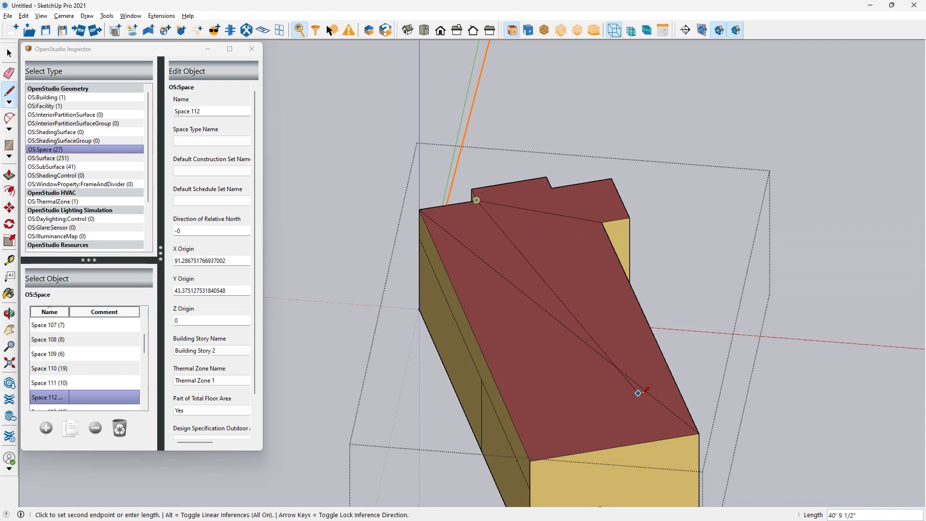
left_click(700, 434)
scroll(473, 200, "up", 2)
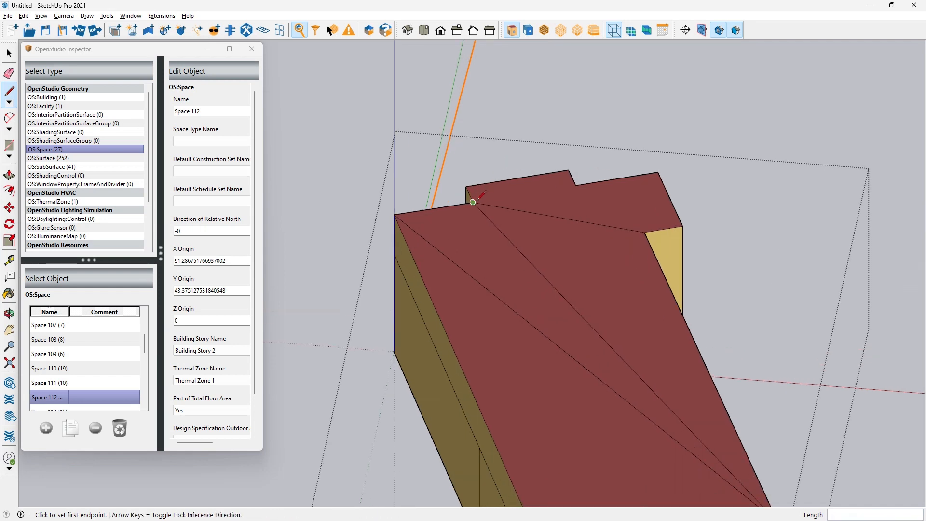
Split the projecting roof end with lines joining its middle notch corner to each of the two side inner corners
left_click(474, 202)
left_click(576, 186)
left_click(575, 186)
left_click(645, 233)
key("space")
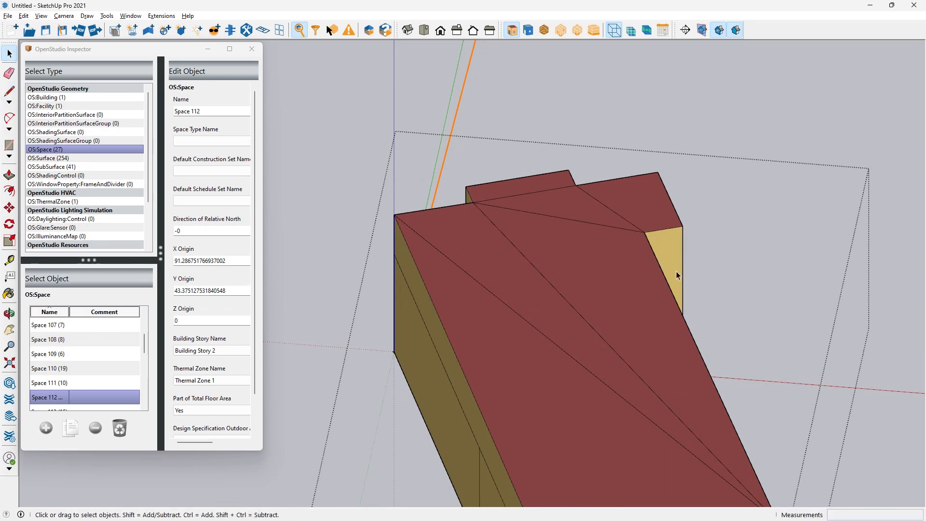
Close the edited space and orbit around to check its triangulated roof within the whole building
middle_click_drag(700, 236, 589, 289)
scroll(591, 285, "down", 4)
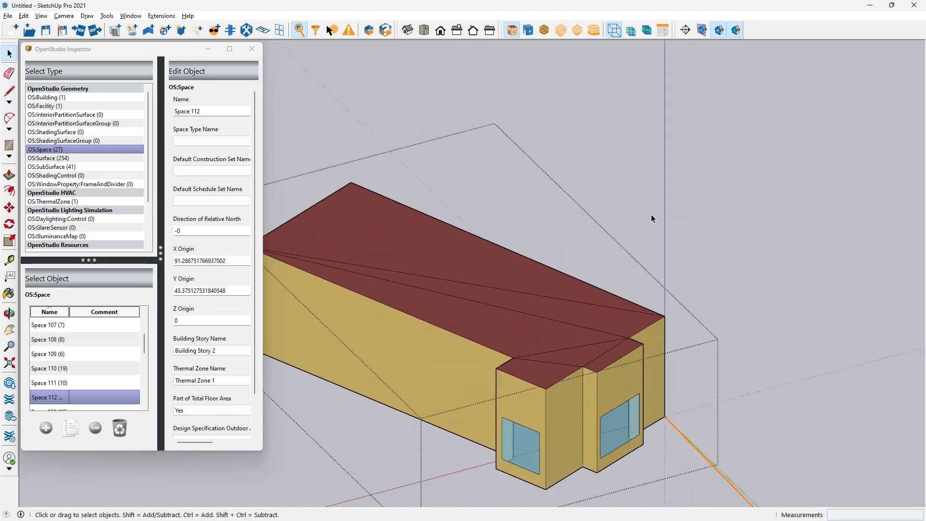
scroll(703, 210, "up", 6)
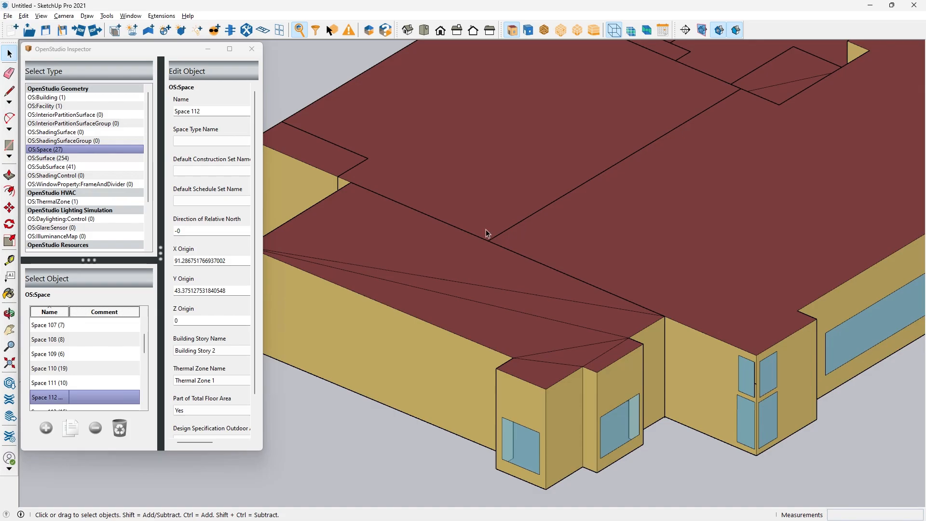
scroll(485, 231, "down", 2)
key("alt+Tab")
key("alt+Tab")
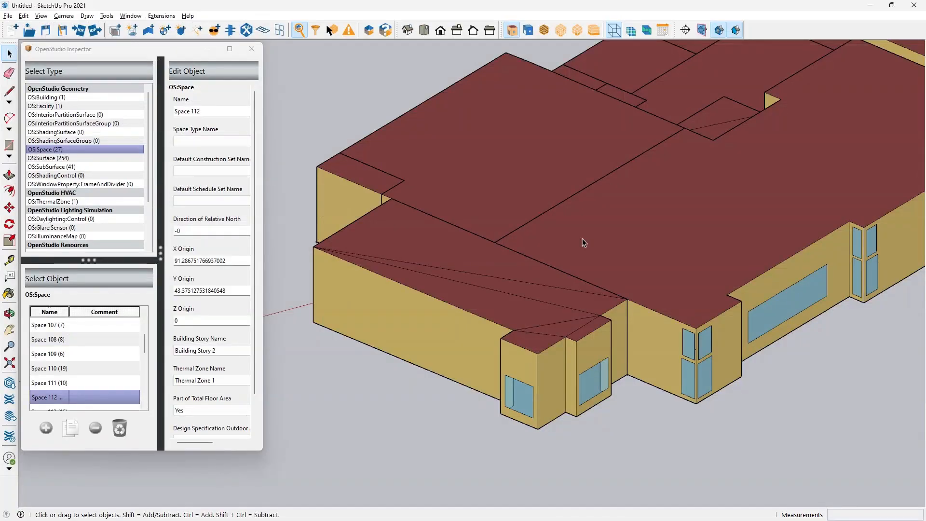
scroll(583, 238, "down", 5)
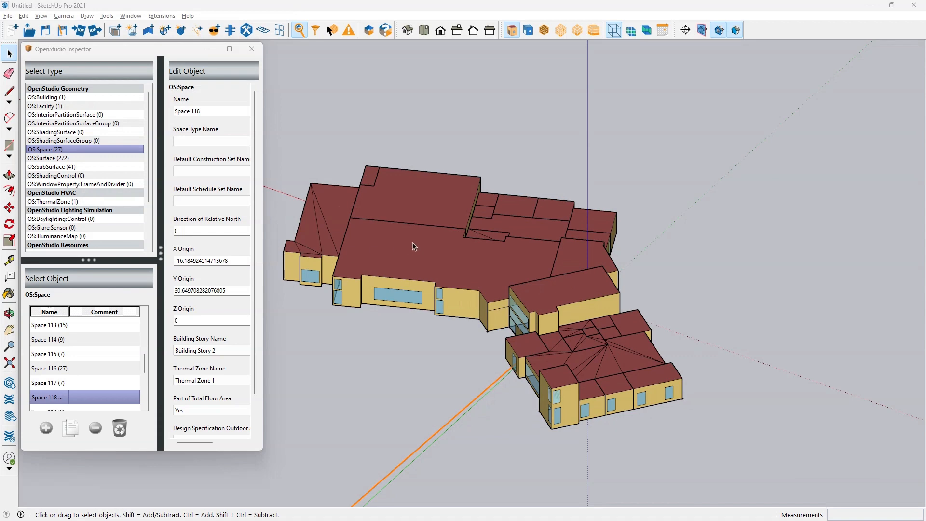
Review the split roofs across the whole SketchUp model, and reload the modified eplusout.err file in Notepad++
key("alt+Tab")
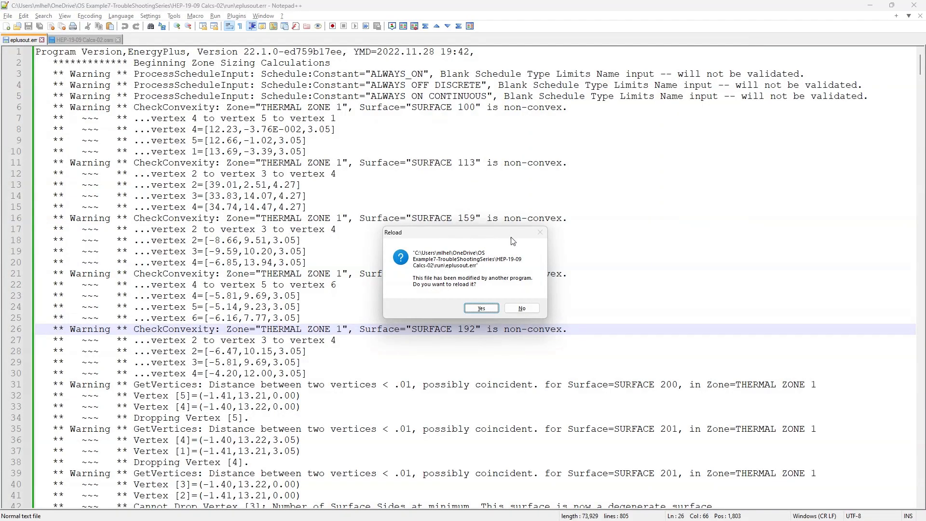
key("Return")
key("alt+Tab")
middle_click_drag(488, 234, 600, 369)
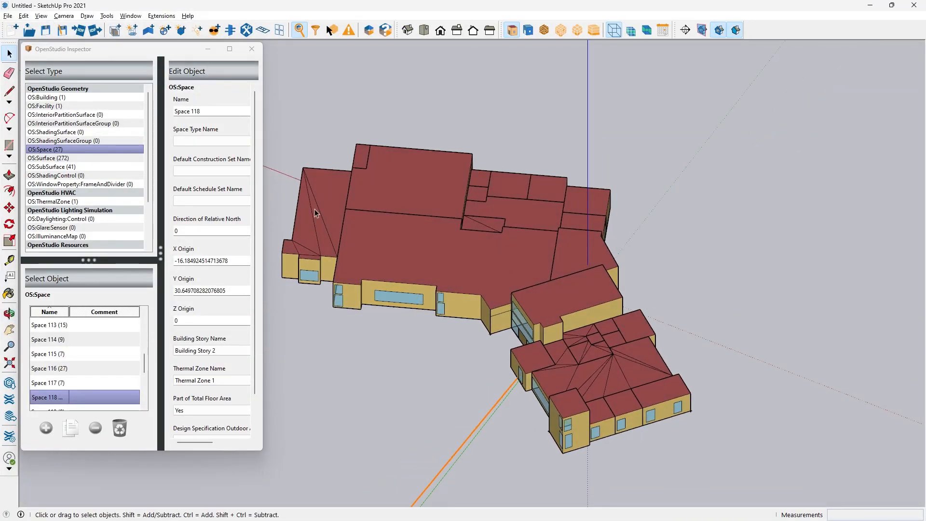
key("alt+Tab")
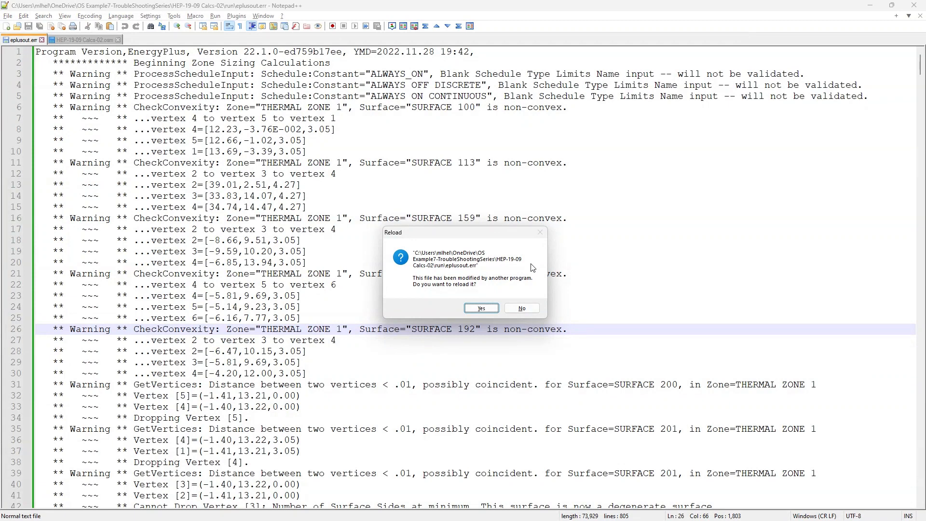
left_click(481, 309)
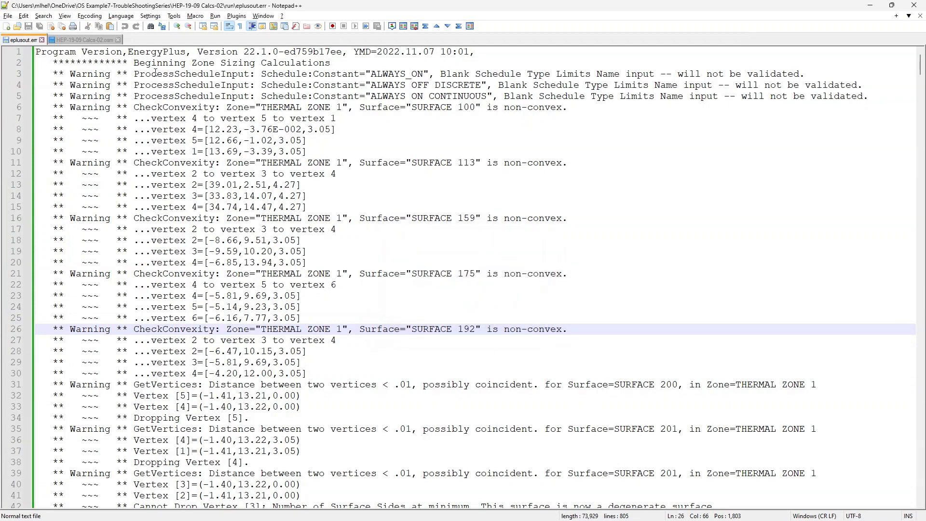
key("alt+Tab")
key("alt+Tab")
key("alt+Tab")
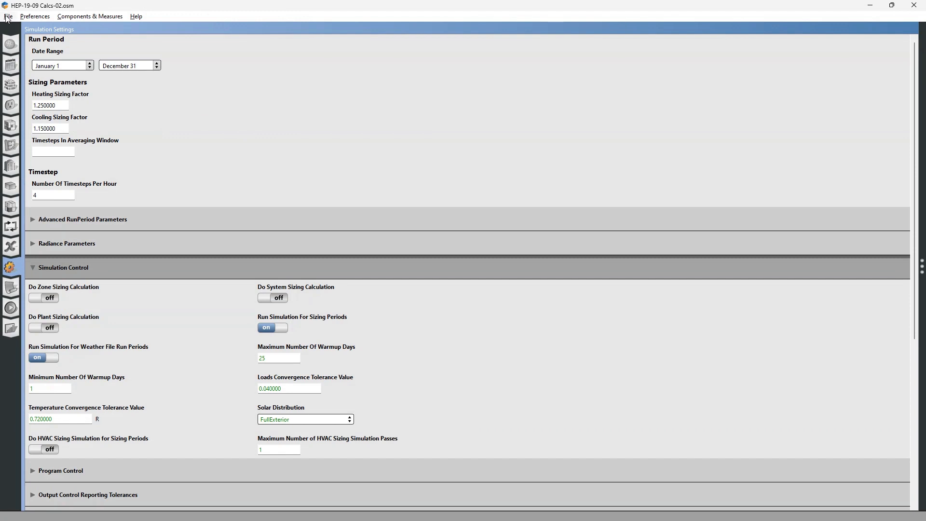
left_click(8, 16)
left_click(21, 52)
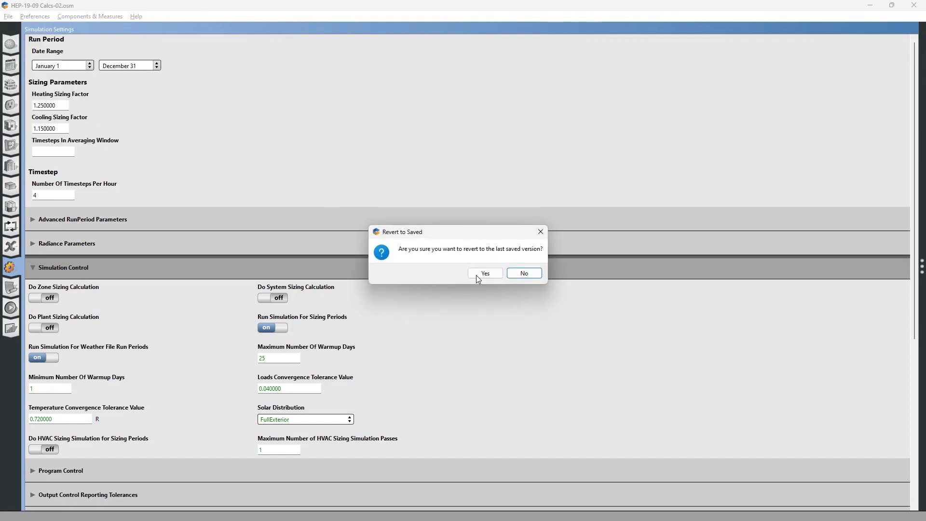
left_click(529, 274)
key("alt+Tab")
key("alt+Tab")
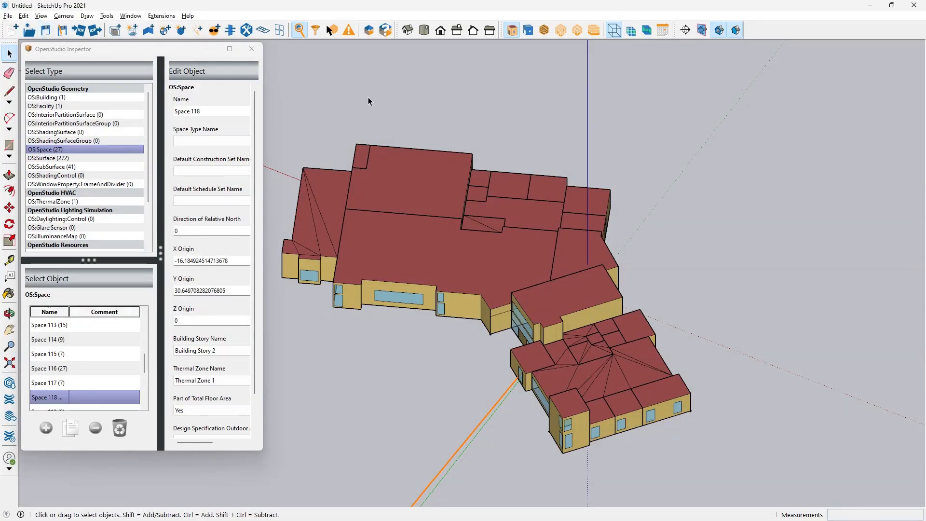
Switch to OpenStudio, revert HEP-19-09 Calcs-02.osm to its last saved version, and run the simulation
key("alt+Tab")
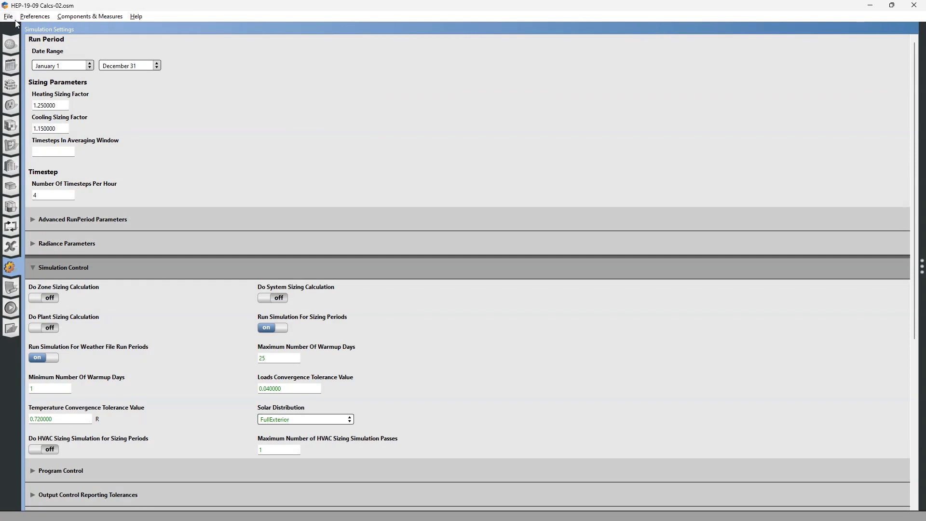
left_click(9, 17)
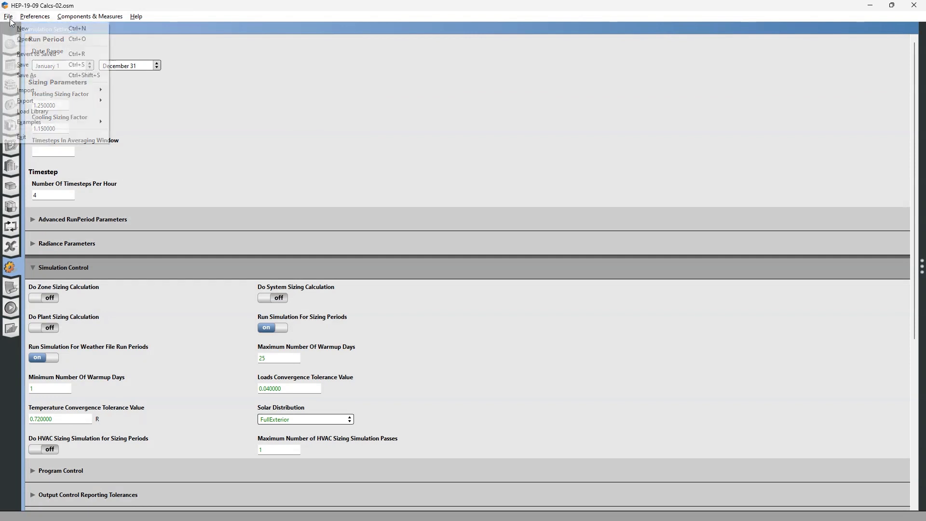
left_click(30, 54)
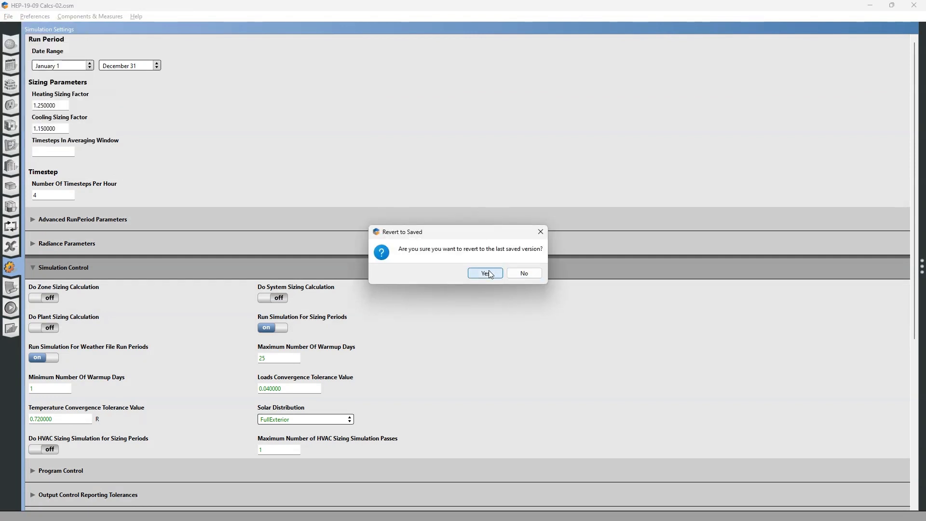
left_click(486, 274)
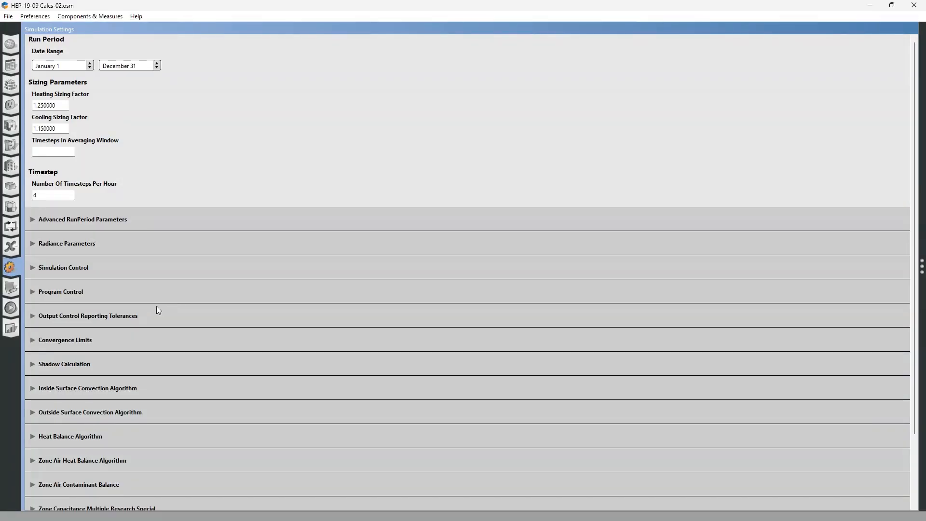
left_click(10, 308)
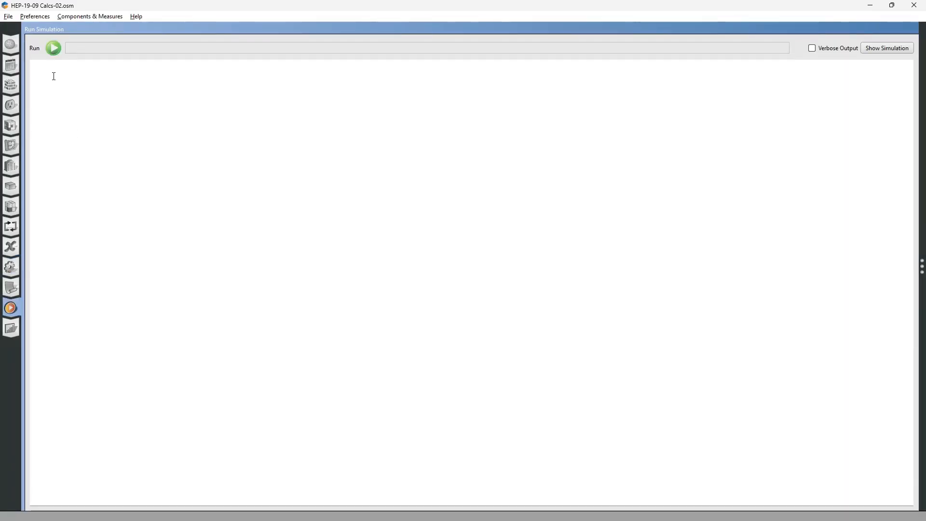
left_click(54, 48)
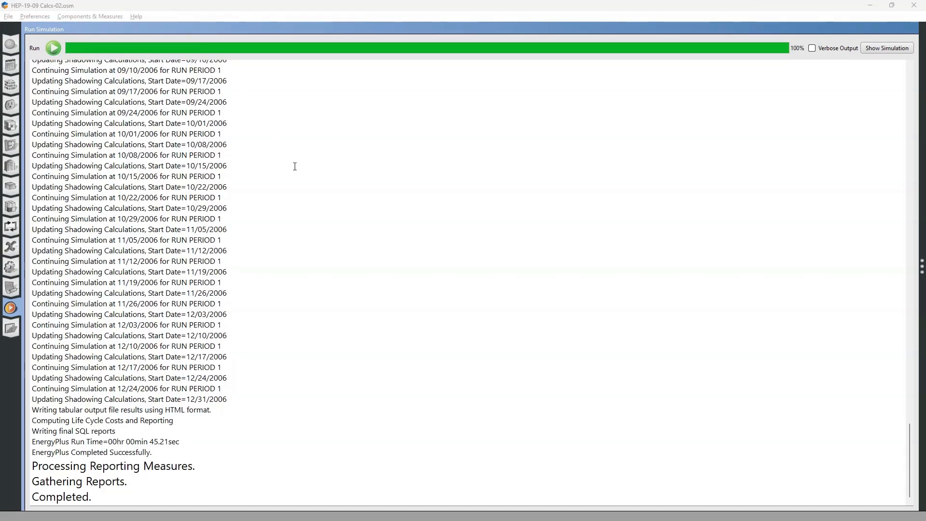
Switch to Notepad++ and reload the eplusout.err file modified by the simulation run
key("alt+Tab")
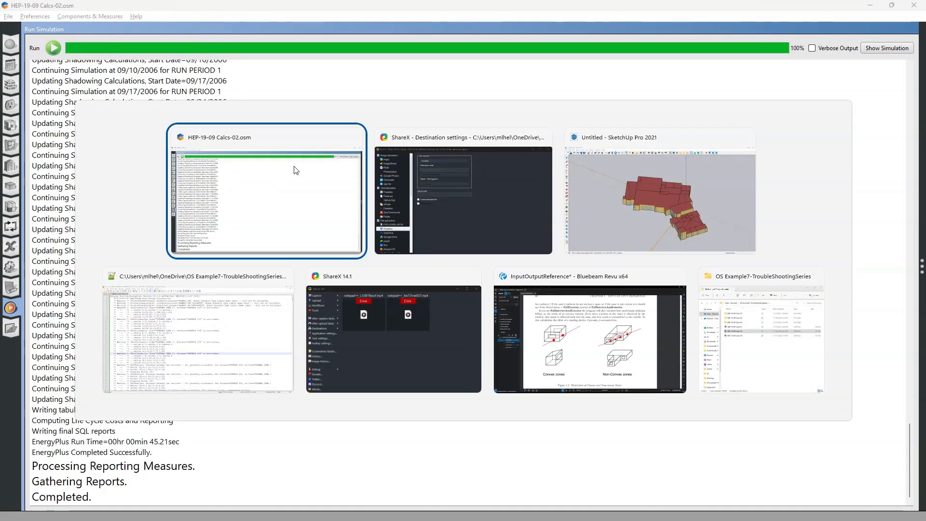
key("alt+Tab")
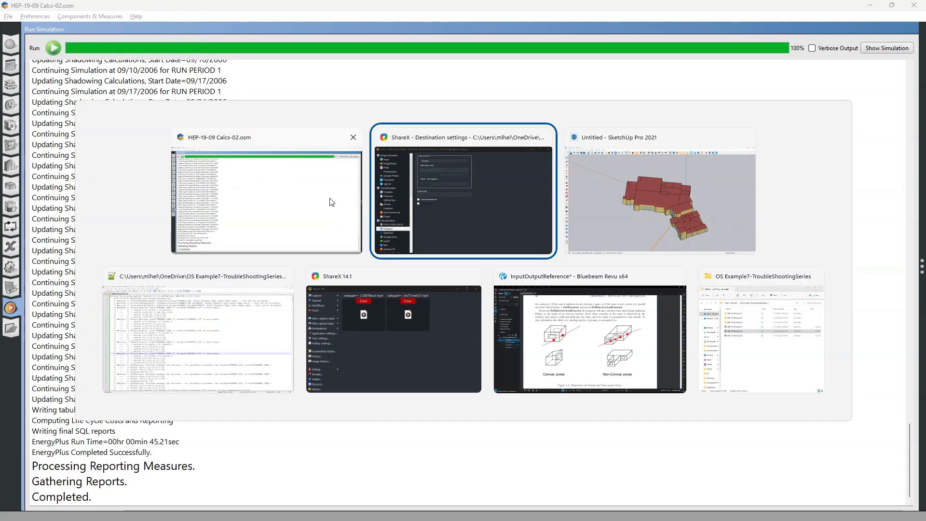
key("alt+Tab")
key("alt+Tab")
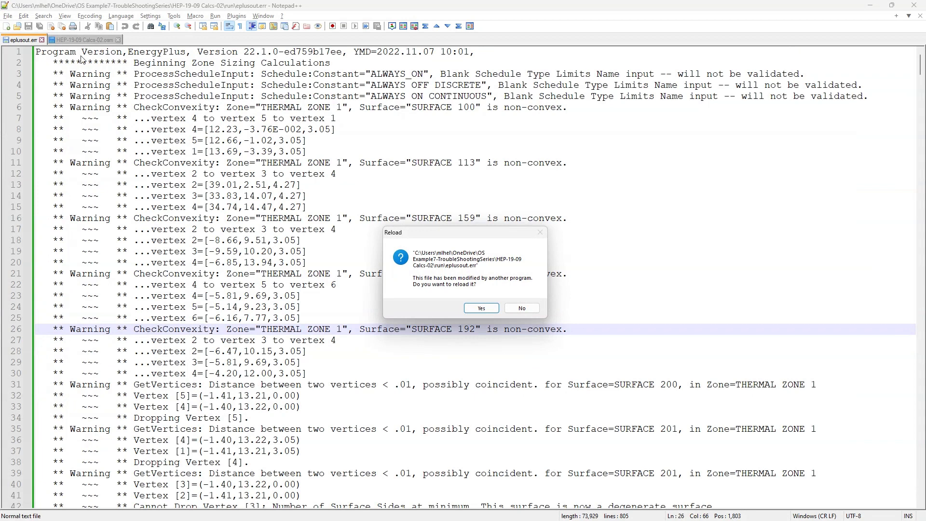
left_click(481, 308)
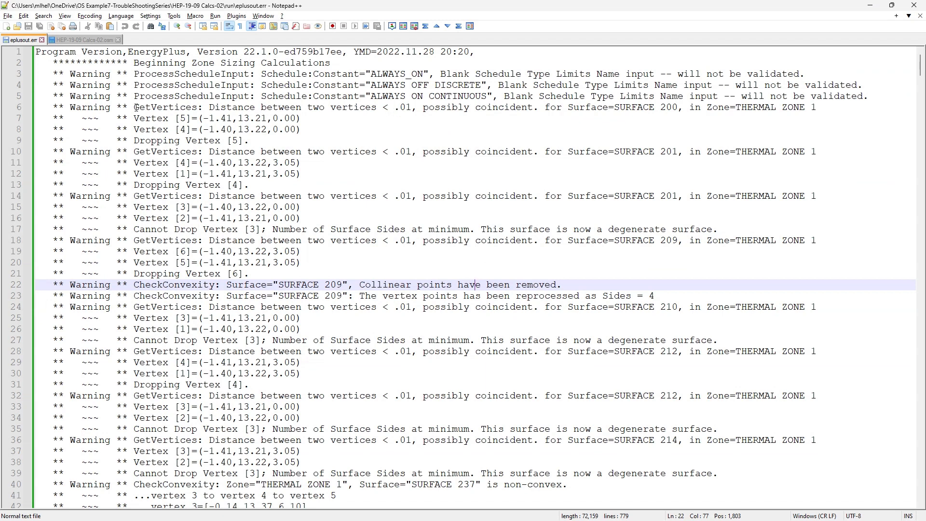
Examine the coincident-vertices warning for Surface 200, comparing the coordinates of vertices 4 and 5 and the dropped-vertex note
left_click_drag(135, 107, 377, 107)
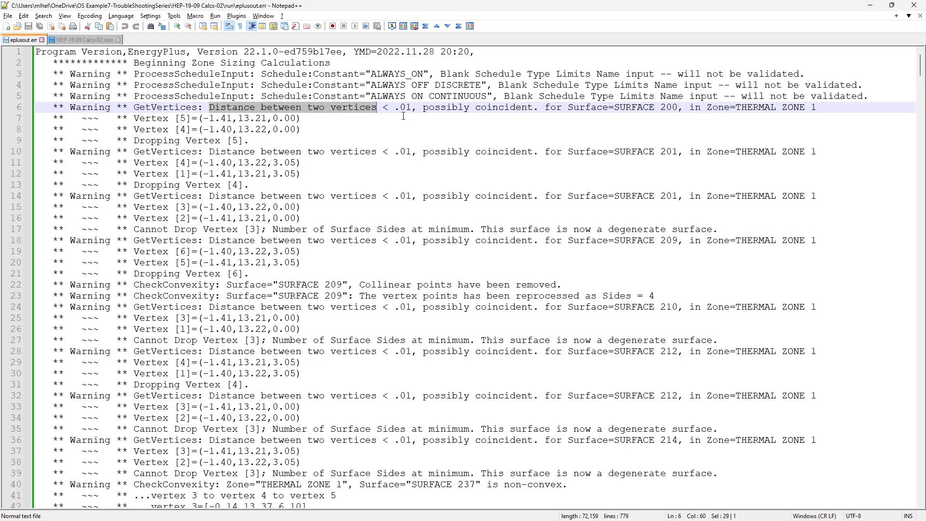
left_click_drag(423, 108, 536, 108)
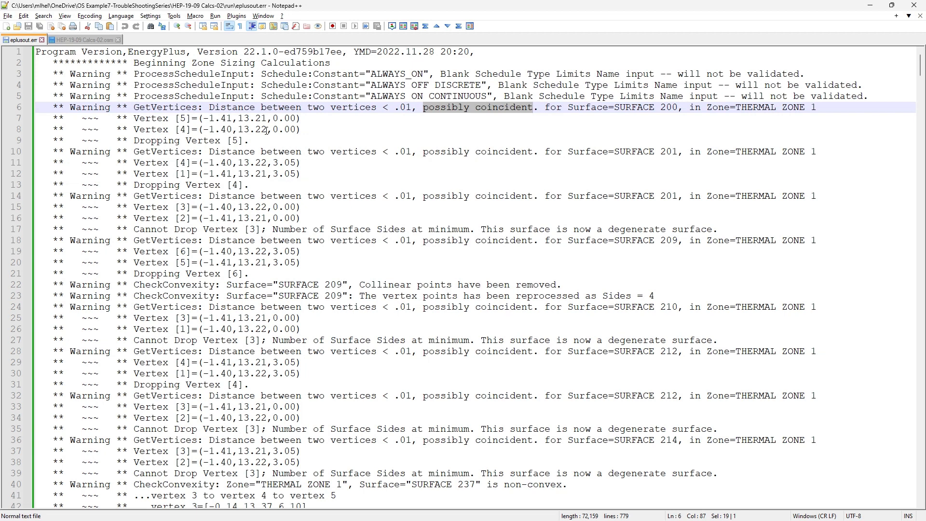
double_click(229, 129)
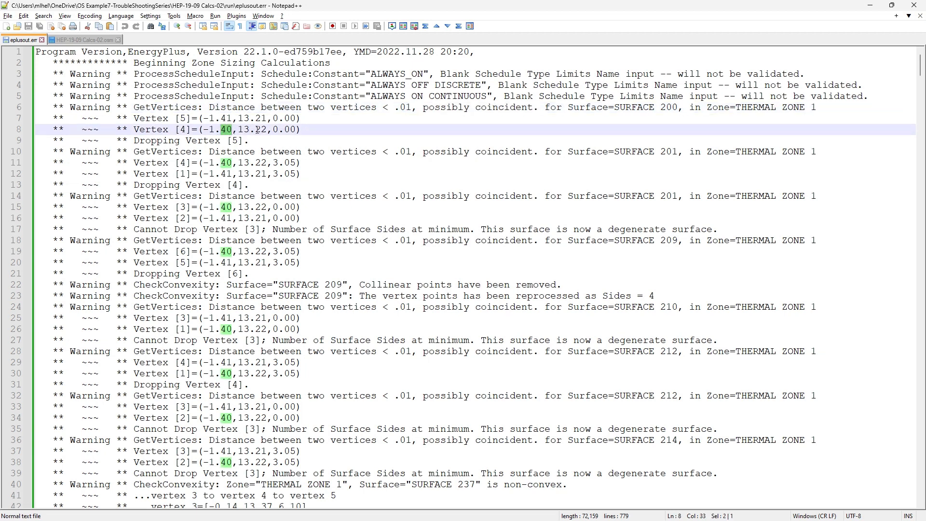
double_click(226, 119)
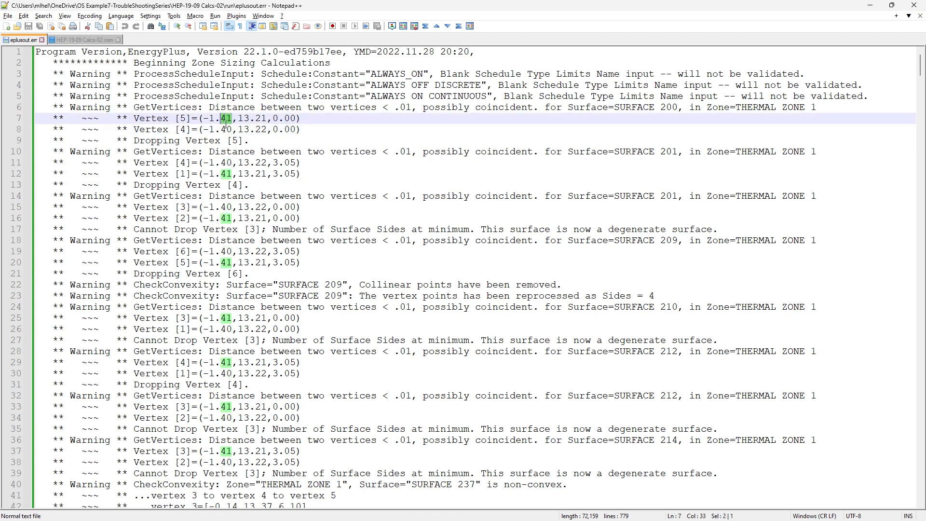
double_click(261, 129)
double_click(261, 119)
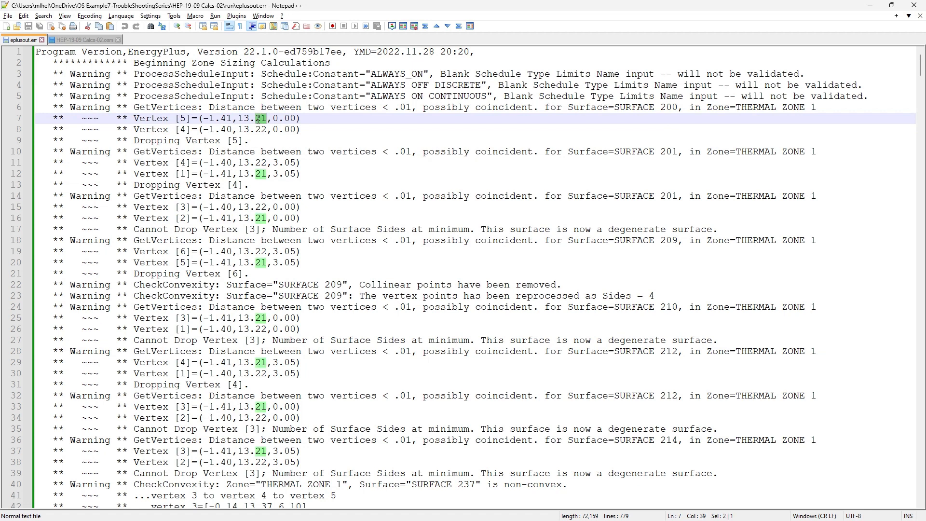
left_click_drag(250, 141, 129, 141)
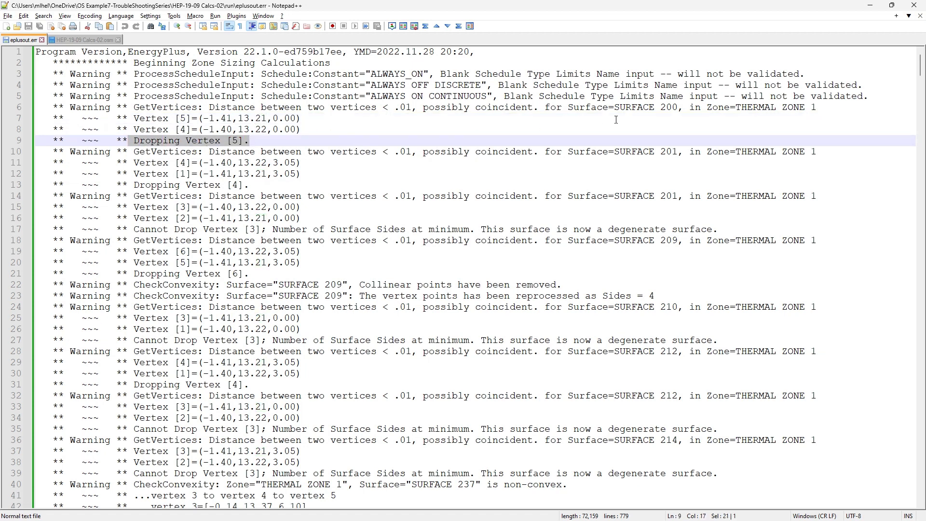
Switch to SketchUp and select Surface 200 among the OS:Surface objects in the OpenStudio Inspector
key("alt+Tab")
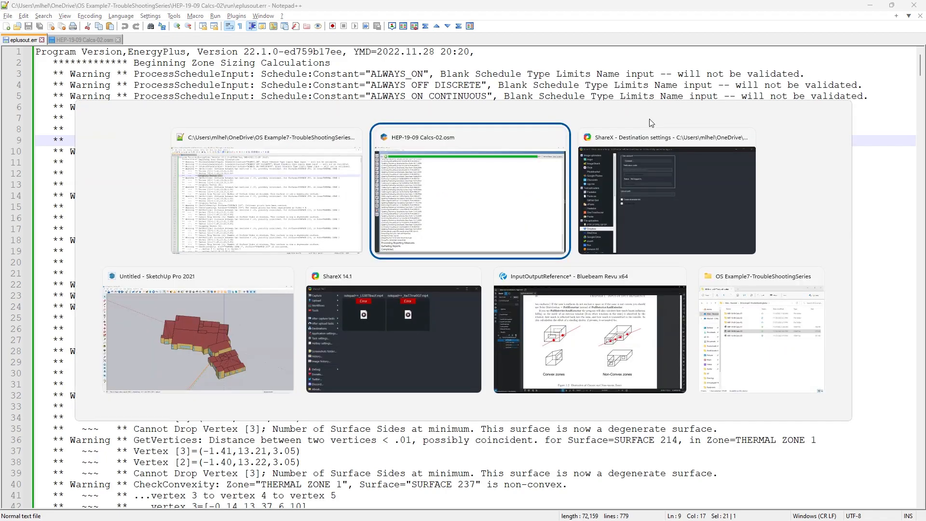
key("alt+Tab")
key("alt+Tab")
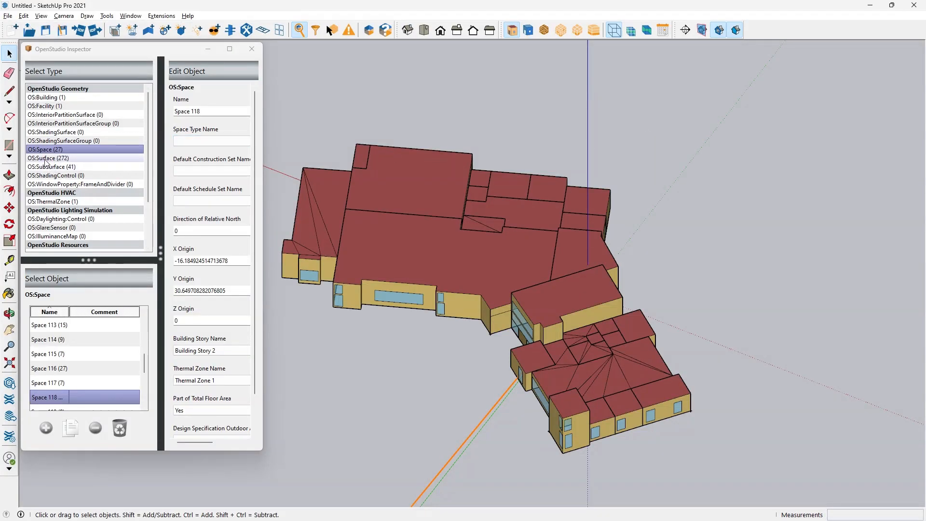
left_click(46, 158)
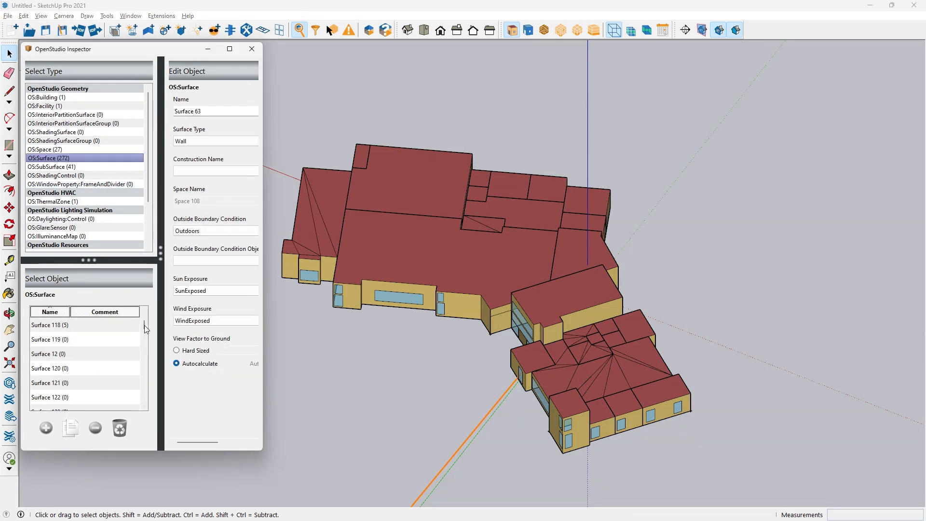
left_click_drag(146, 328, 145, 340)
key("alt+Tab")
key("alt+Tab")
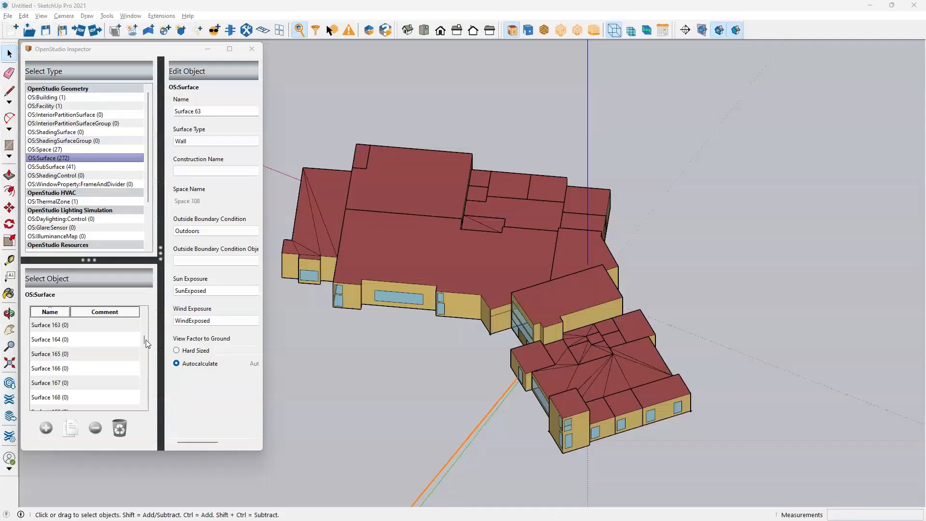
left_click_drag(142, 342, 145, 352)
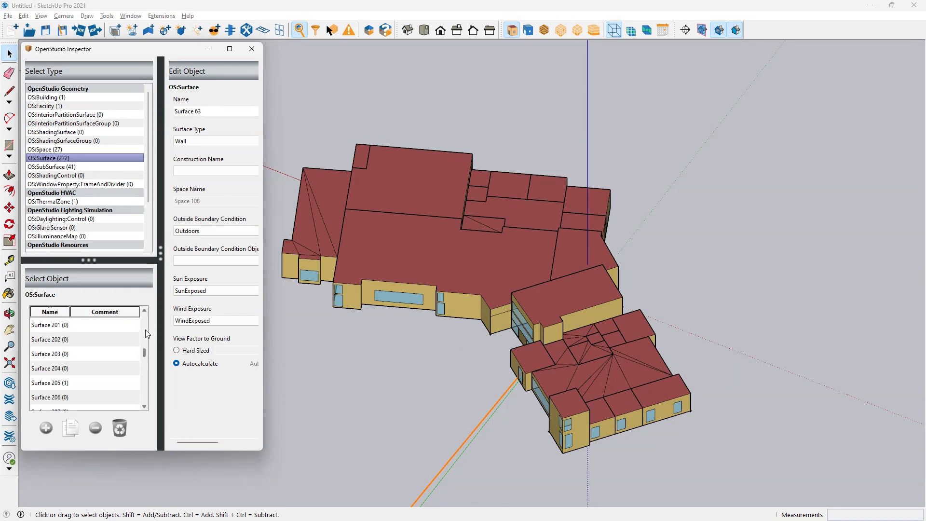
left_click(143, 311)
left_click(144, 311)
left_click(87, 339)
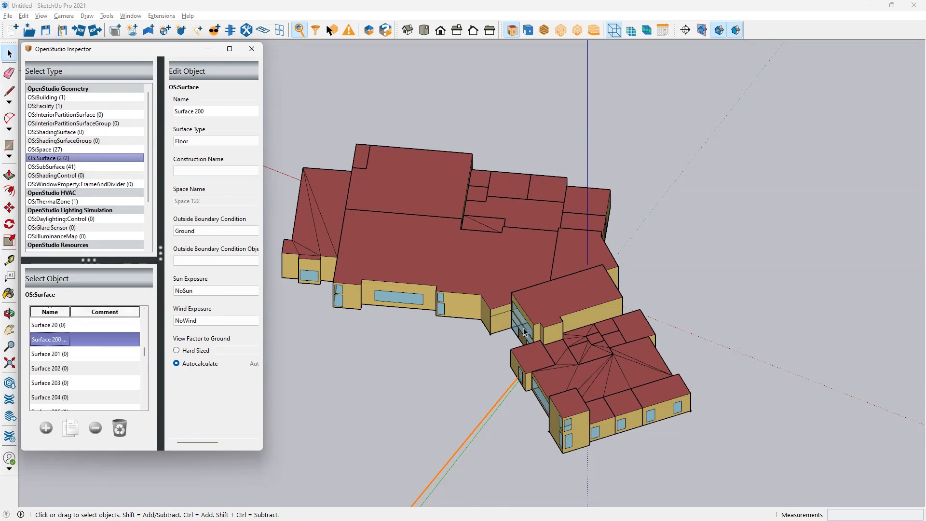
Open Space 122 for editing from beneath the building and select its floor, Surface 200
scroll(597, 352, "down", 2)
middle_click_drag(698, 326, 688, 128)
scroll(497, 235, "up", 8)
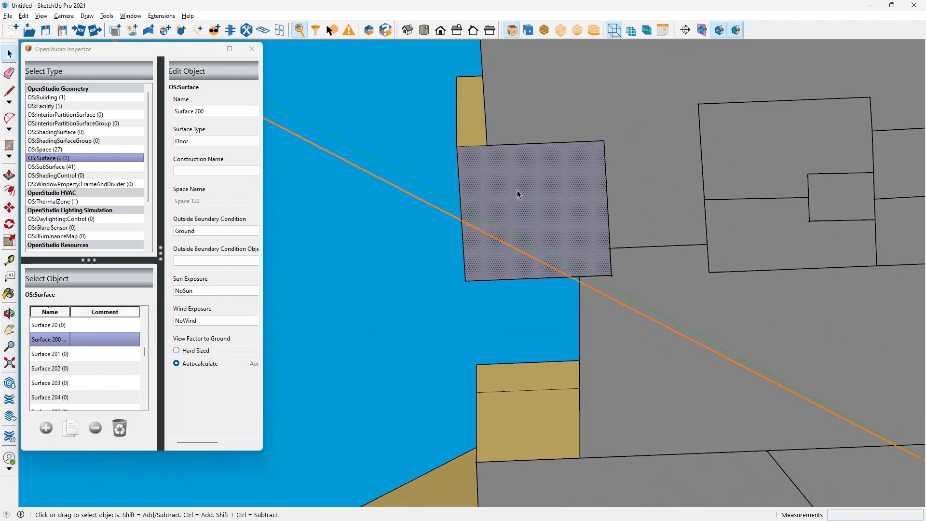
left_click(198, 141)
left_click(198, 145)
left_click(539, 202)
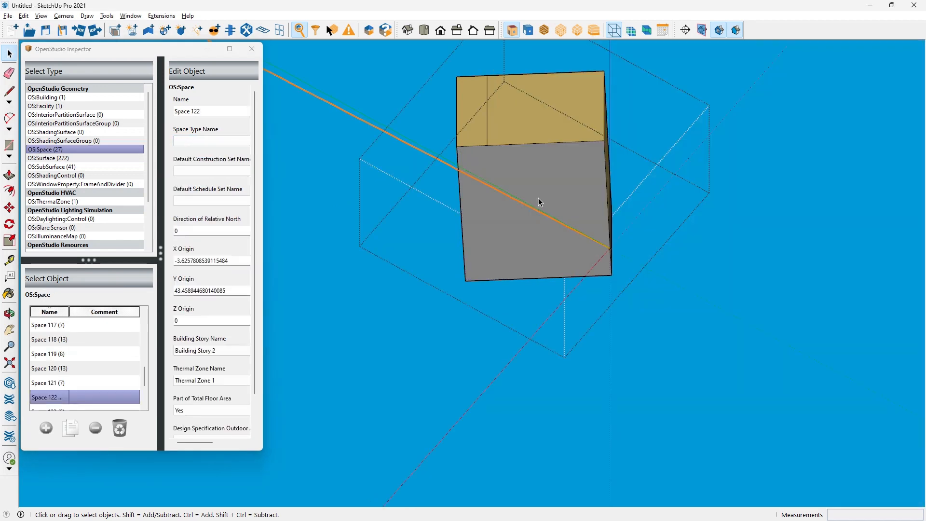
left_click(542, 172)
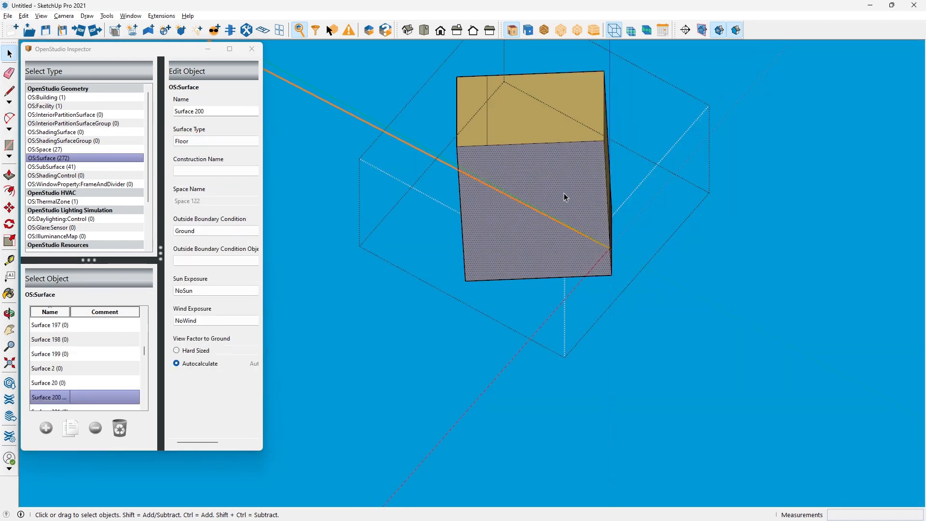
Examine the floor edge of Surface 200 up close where the vertical wall line meets it, looking for nearly coincident vertices
middle_click_drag(564, 194, 374, 256)
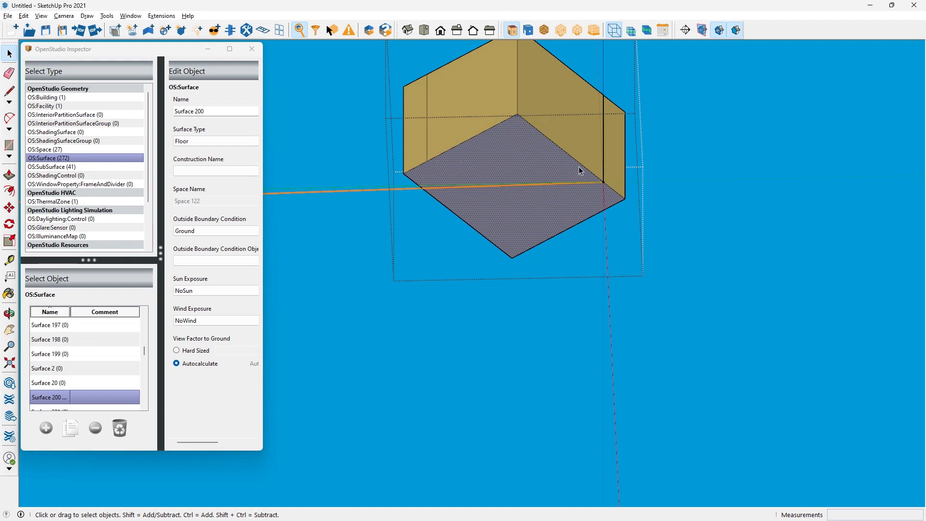
scroll(563, 155, "up", 6)
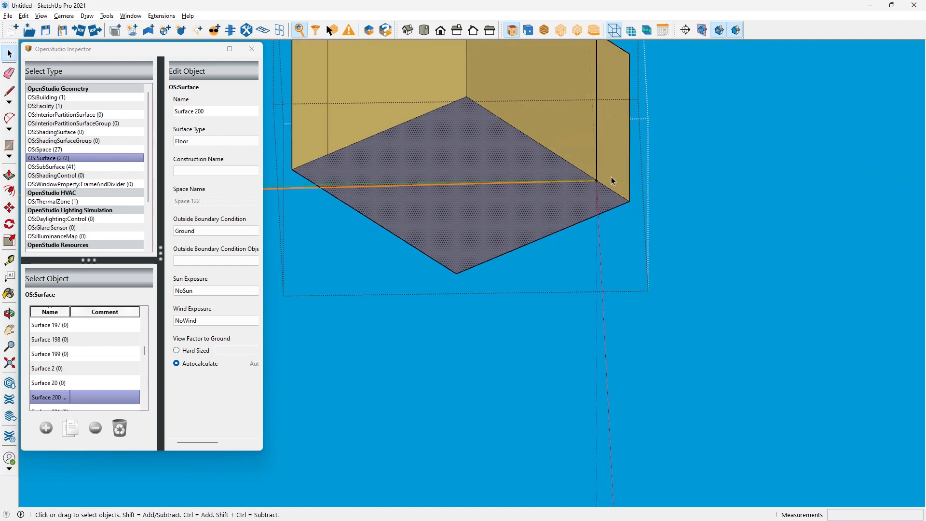
middle_click_drag(547, 157, 587, 352)
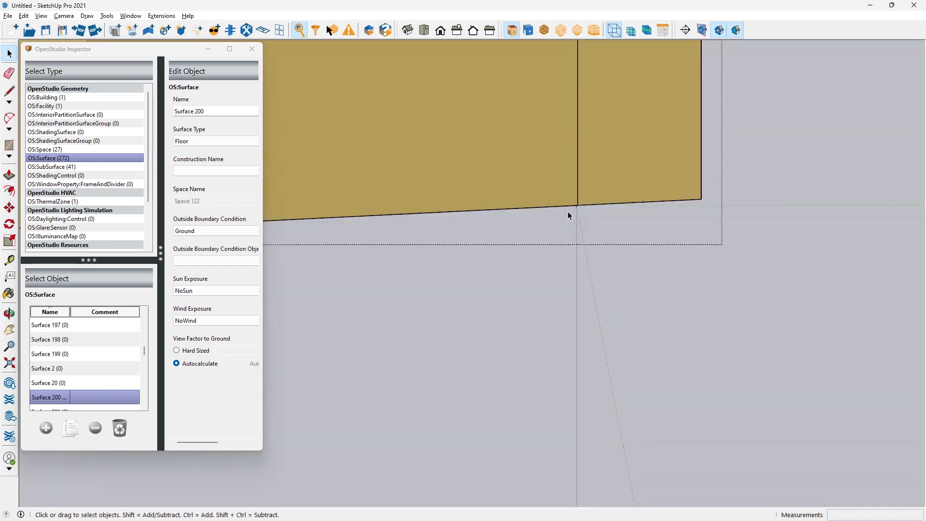
scroll(590, 221, "up", 5)
middle_click_drag(614, 219, 574, 64)
scroll(608, 337, "down", 4)
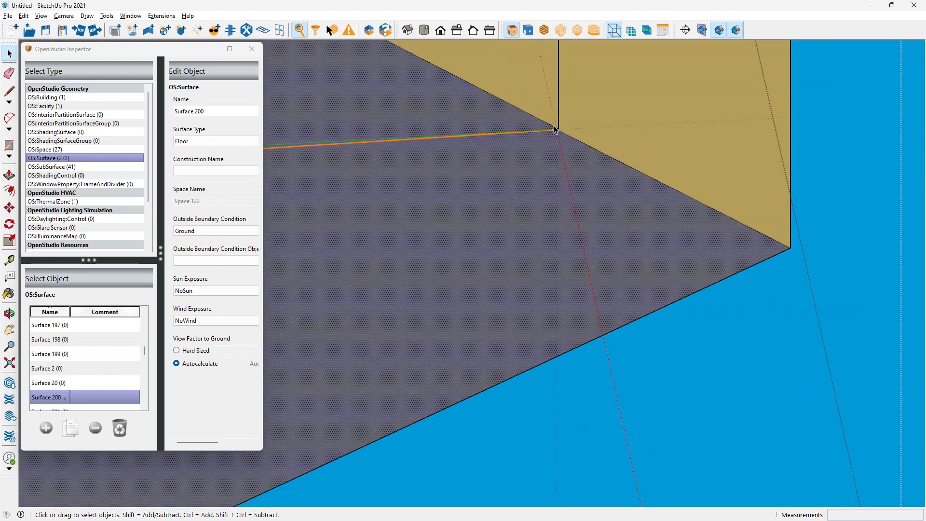
scroll(576, 141, "up", 6)
mouse_move(549, 144)
middle_mouse_down()
mouse_move(319, 130)
mouse_move(481, 143)
mouse_move(385, 174)
middle_mouse_up()
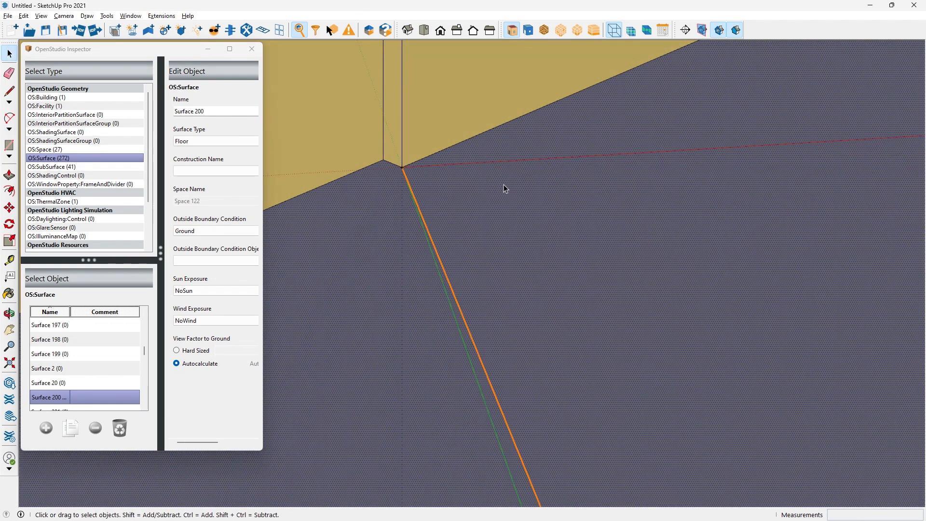
mouse_move(502, 188)
middle_mouse_down()
mouse_move(385, 195)
mouse_move(533, 251)
middle_mouse_up()
scroll(532, 248, "down", 1)
scroll(444, 215, "up", 3)
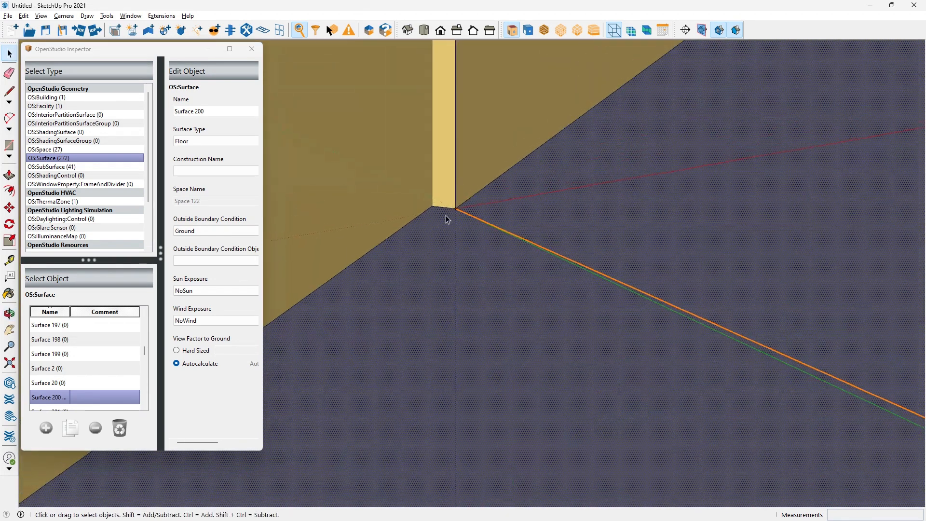
scroll(445, 212, "up", 2)
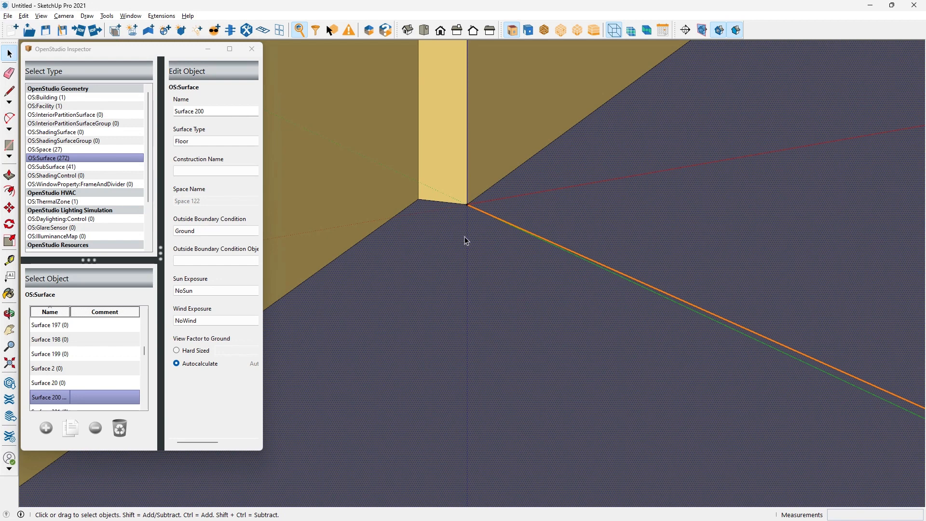
scroll(454, 229, "down", 1)
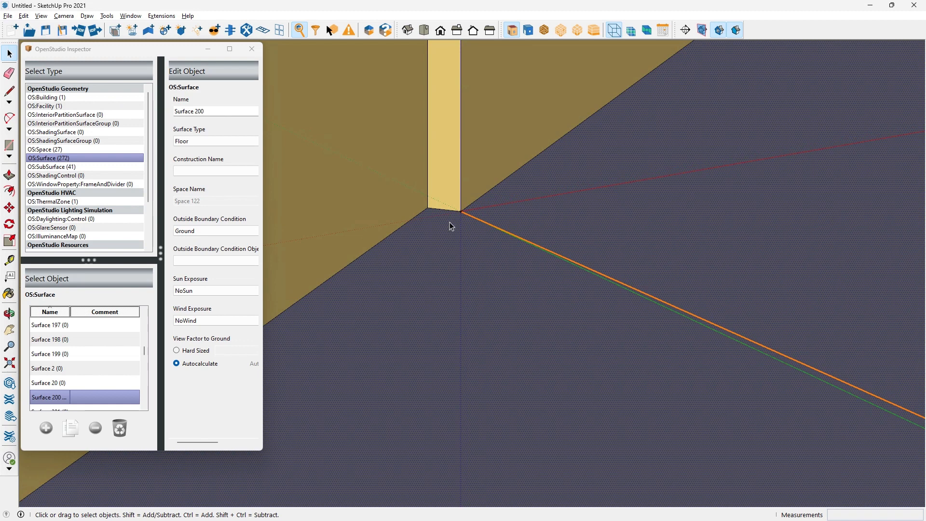
scroll(435, 246, "down", 3)
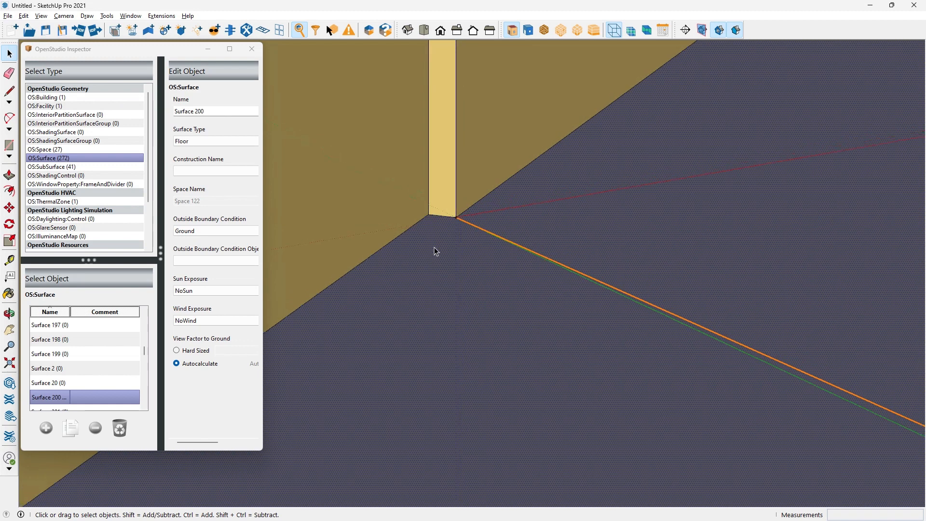
scroll(449, 249, "down", 4)
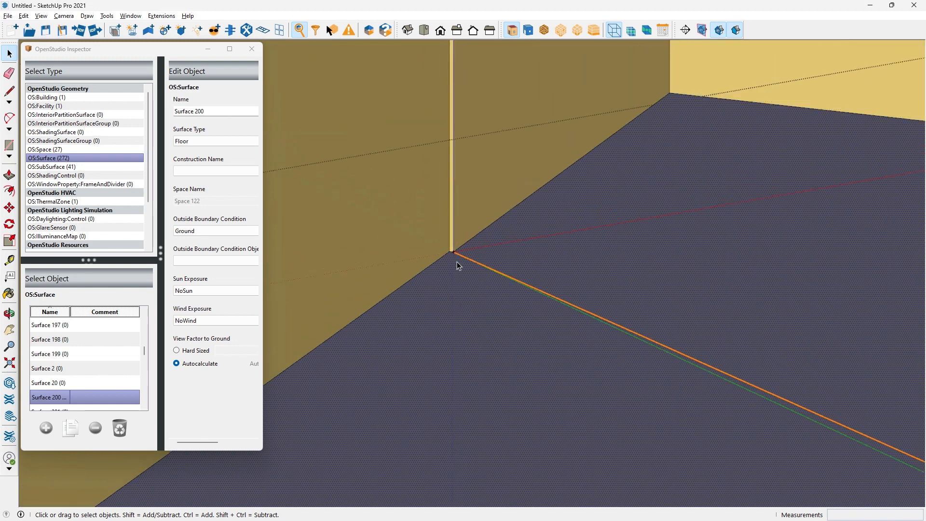
Examine the floor edge of Surface 200 from beneath, at the narrow wall sliver where the two close vertices lie
scroll(457, 261, "down", 3)
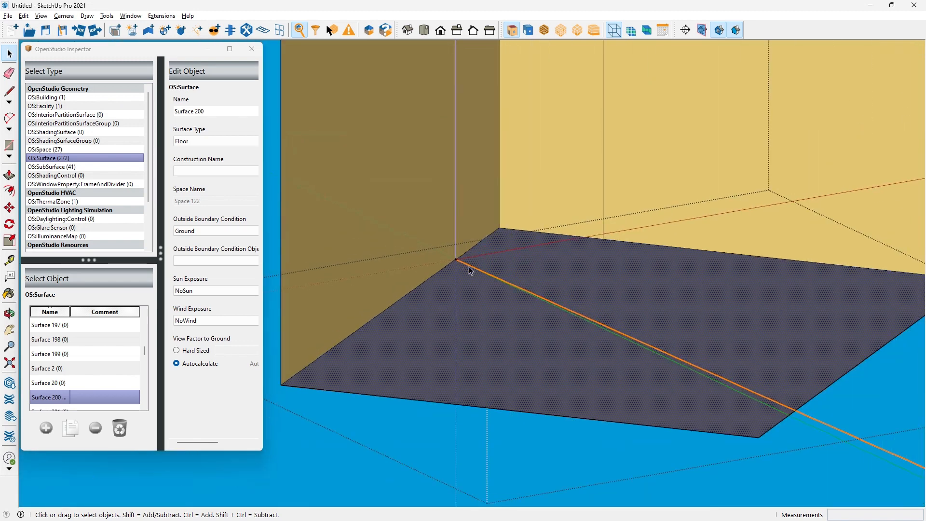
middle_click_drag(464, 270, 446, 220)
key("space")
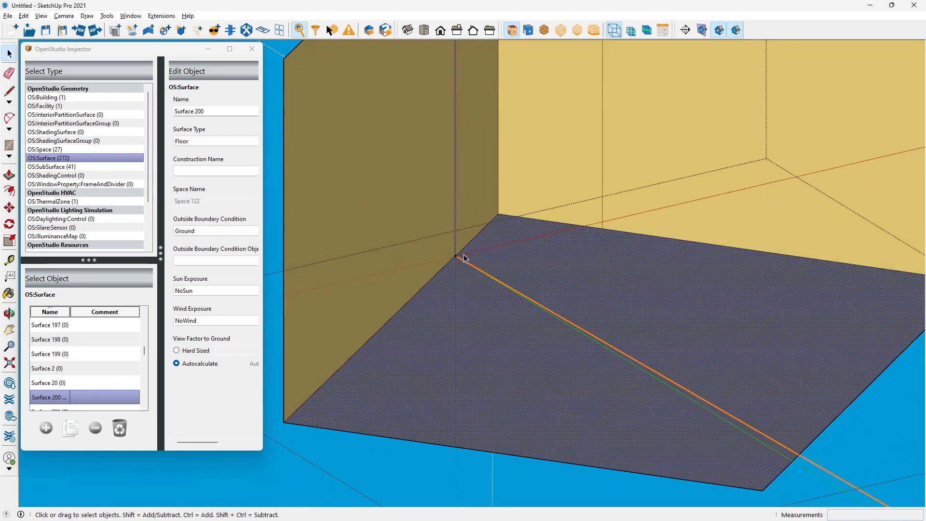
scroll(456, 256, "up", 6)
scroll(445, 256, "up", 5)
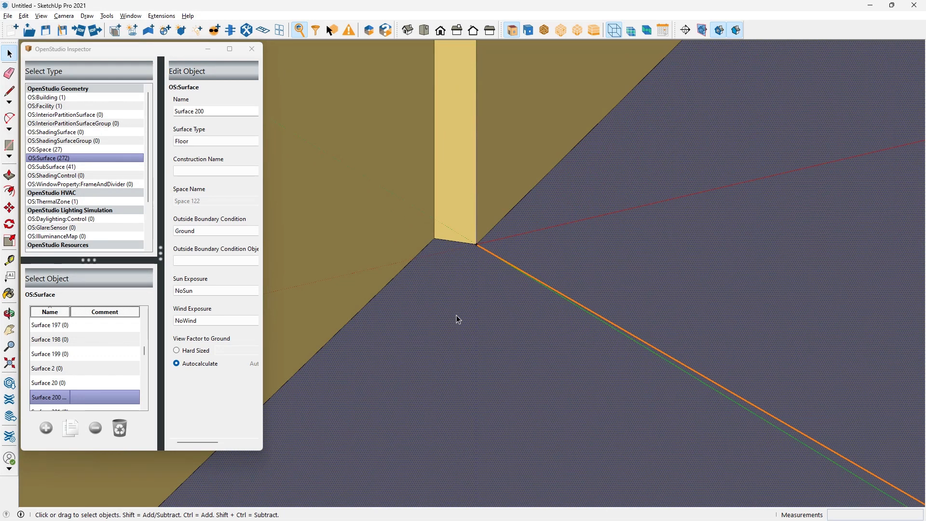
scroll(461, 300, "down", 3)
scroll(483, 243, "down", 8)
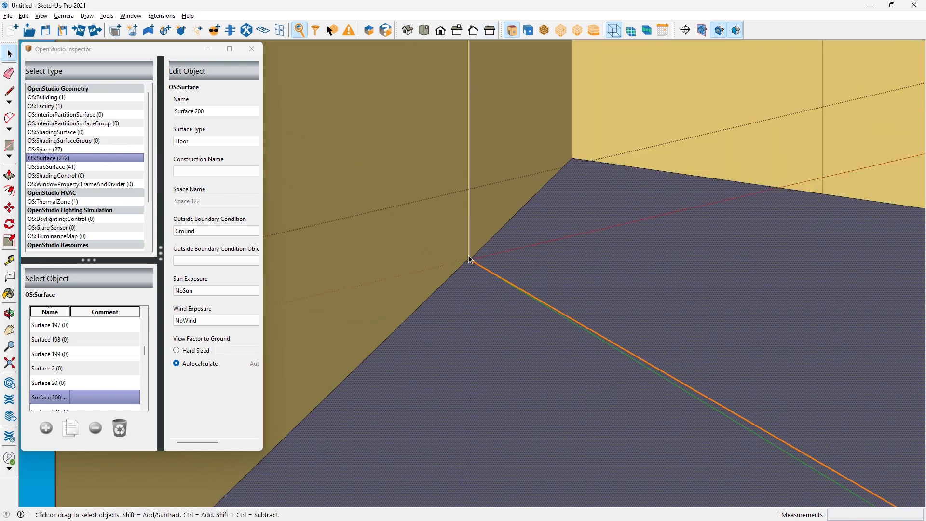
Examine the top of the same narrow wall sliver from above, where it meets Space 122's roof edge
middle_click_drag(457, 123, 469, 286)
scroll(473, 89, "up", 3)
scroll(474, 88, "up", 8)
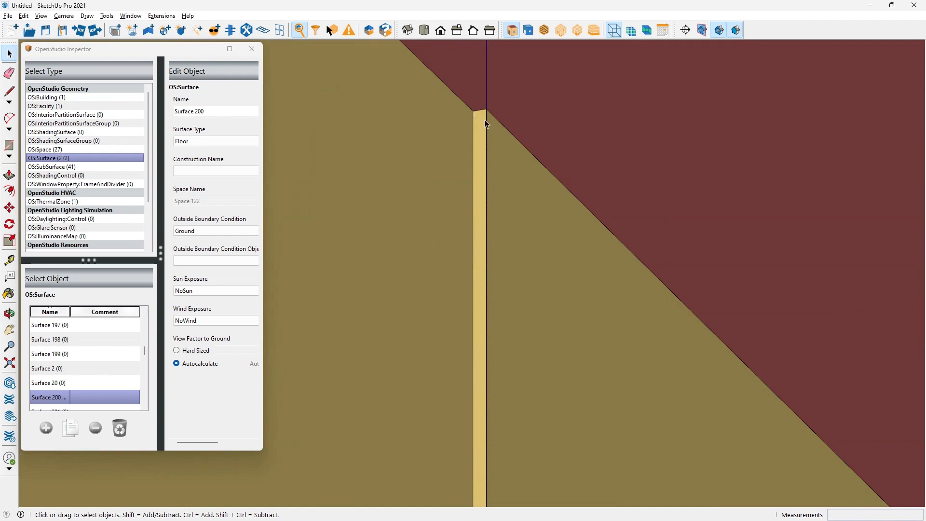
scroll(480, 112, "down", 4)
scroll(481, 113, "down", 4)
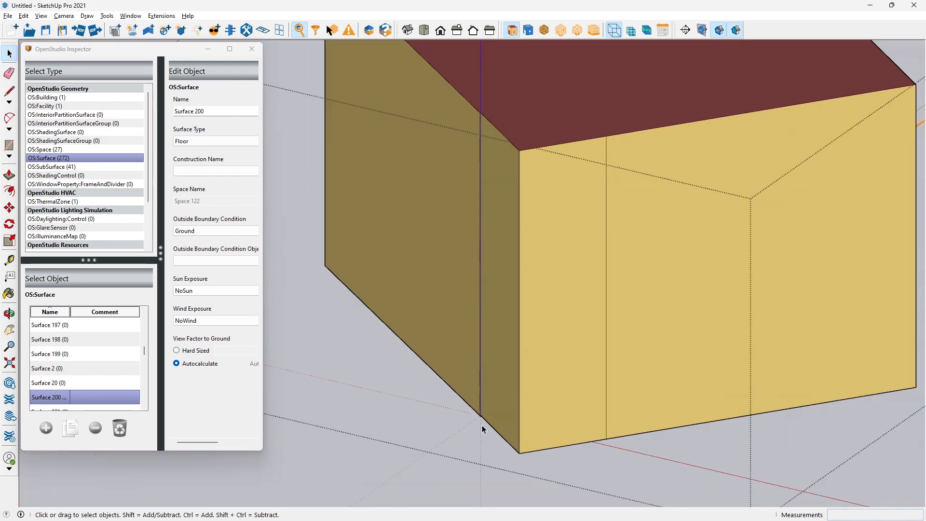
Select Space 122's roof, Surface 209, and inspect the small jog in its edge above the sliver wall
left_click(514, 112)
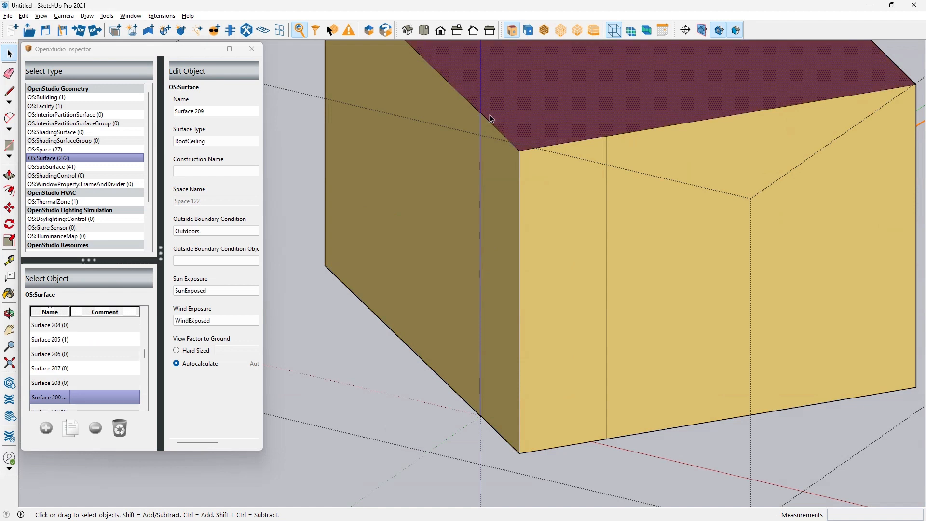
left_click_drag(216, 112, 173, 112)
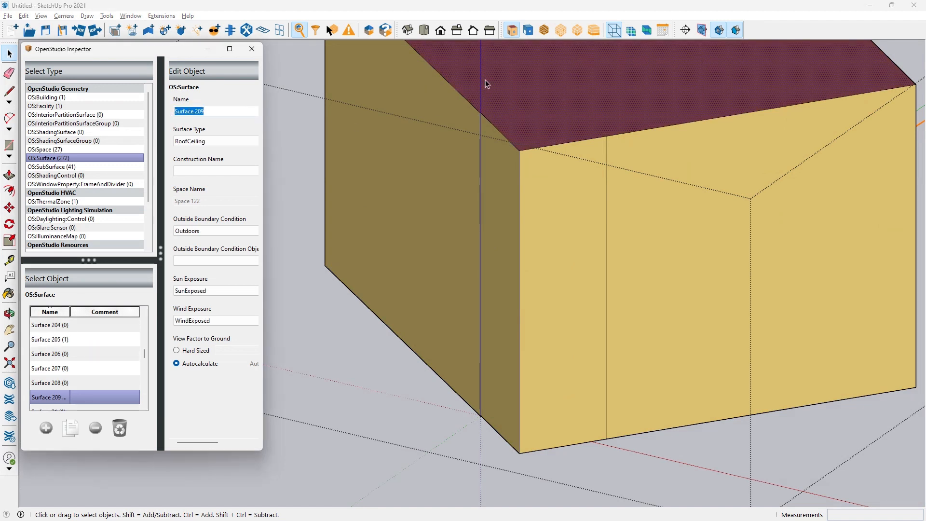
scroll(486, 99, "up", 8)
scroll(478, 151, "down", 4)
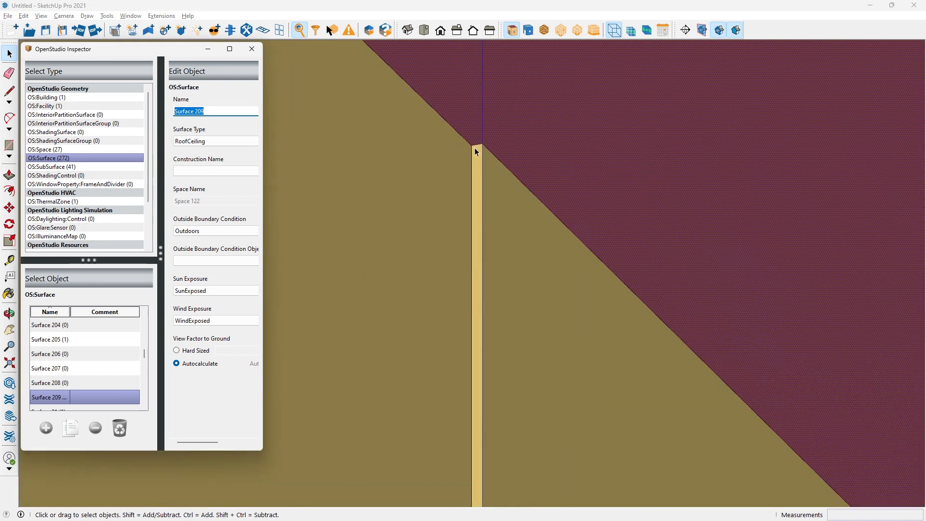
scroll(513, 149, "down", 3)
Switch to the eplusout.err file in Notepad++ and highlight SURFACE 209 in its coincident-vertices warning
key("alt+Tab")
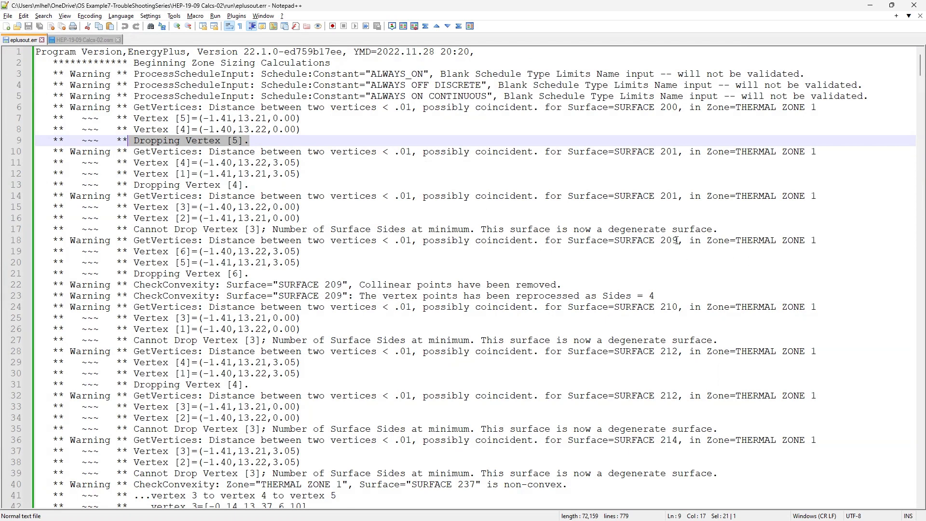
left_click_drag(677, 240, 614, 242)
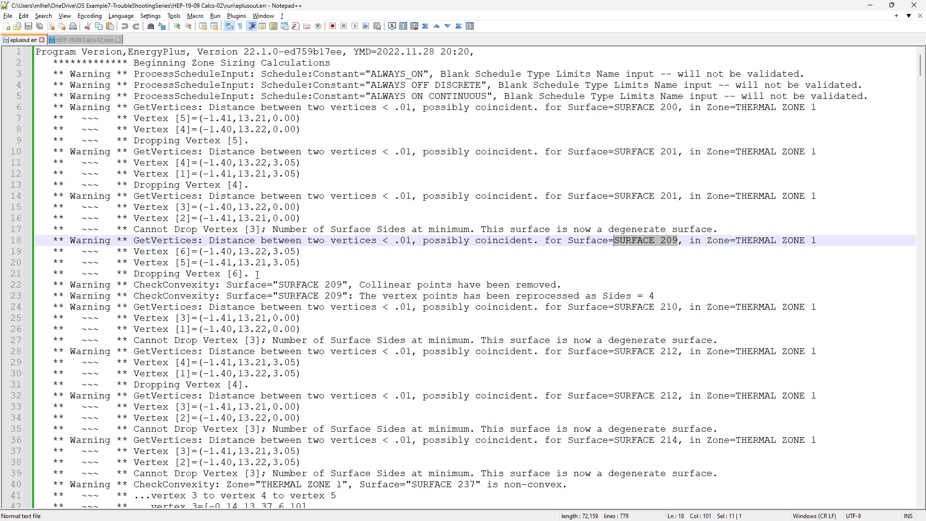
Switch to SketchUp and select the narrow sliver wall, Surface 201, below the roof edge jog
key("alt+Tab")
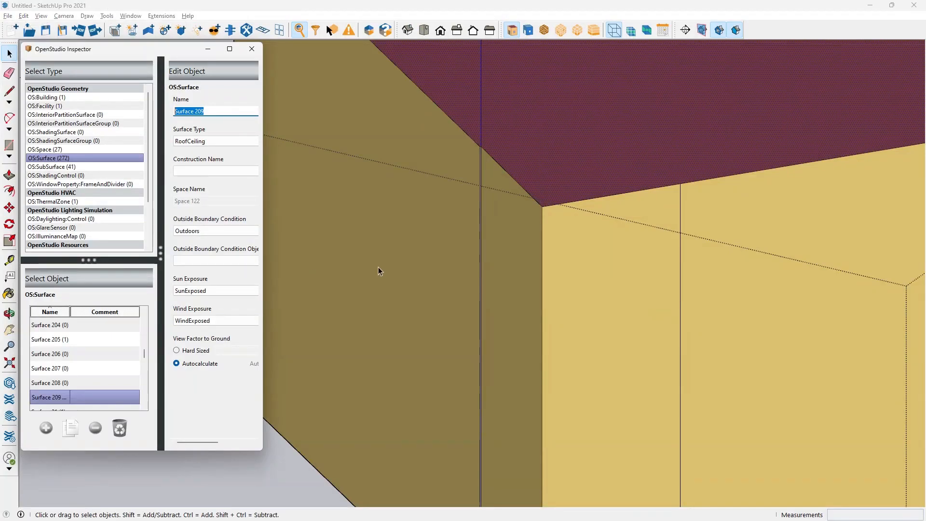
scroll(493, 147, "up", 4)
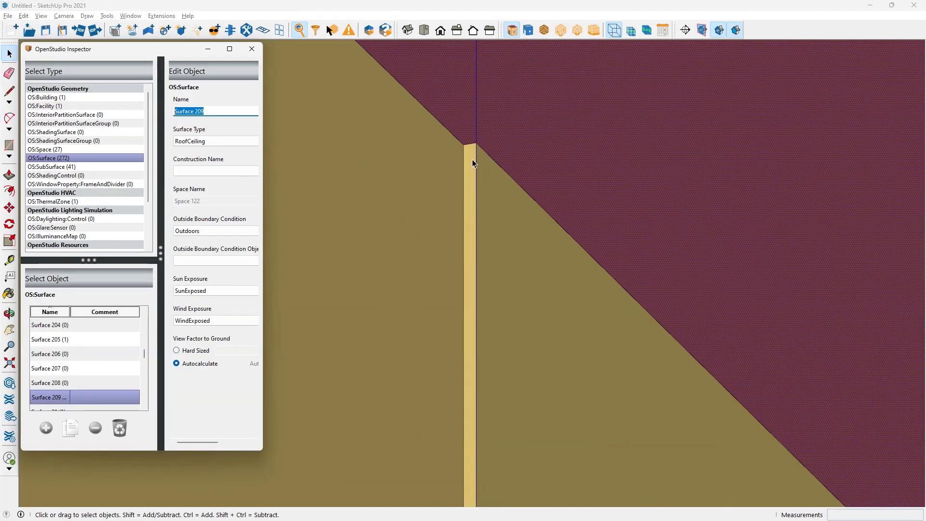
left_click(474, 165)
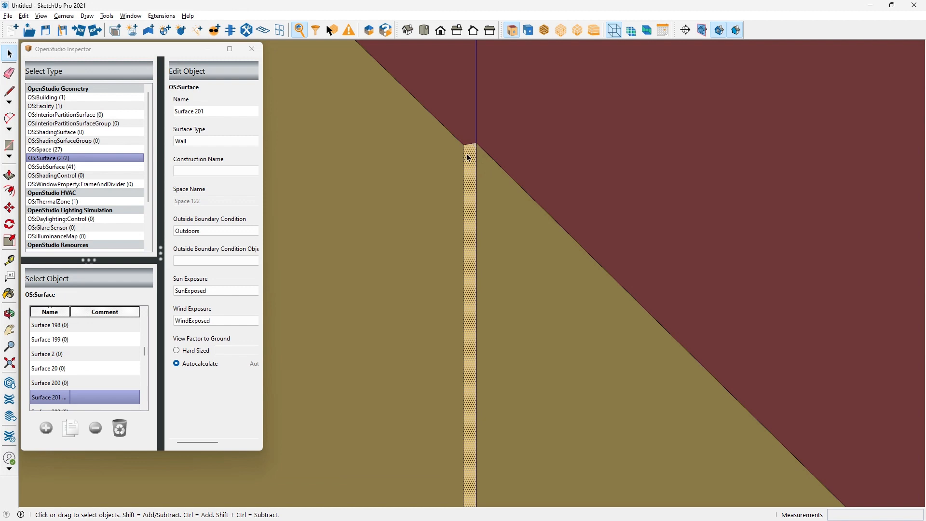
scroll(453, 195, "down", 2)
scroll(456, 193, "down", 5)
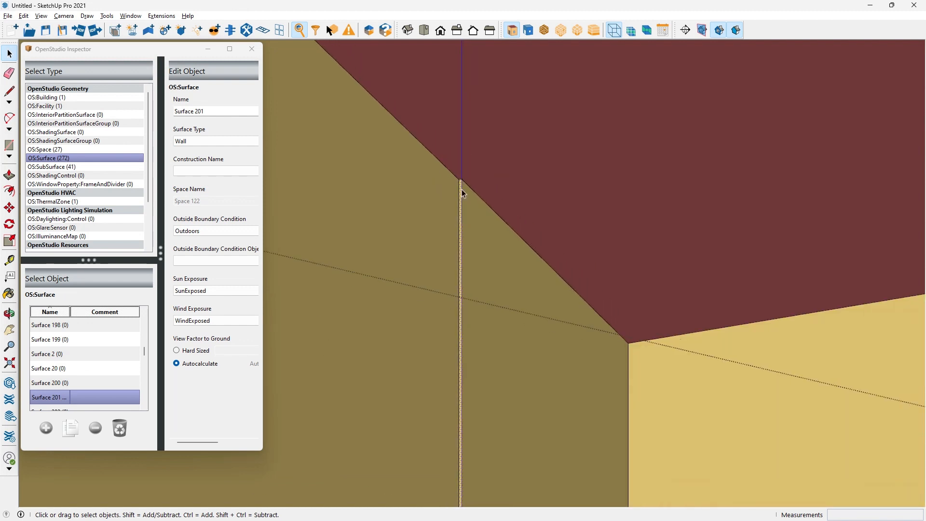
scroll(462, 193, "down", 3)
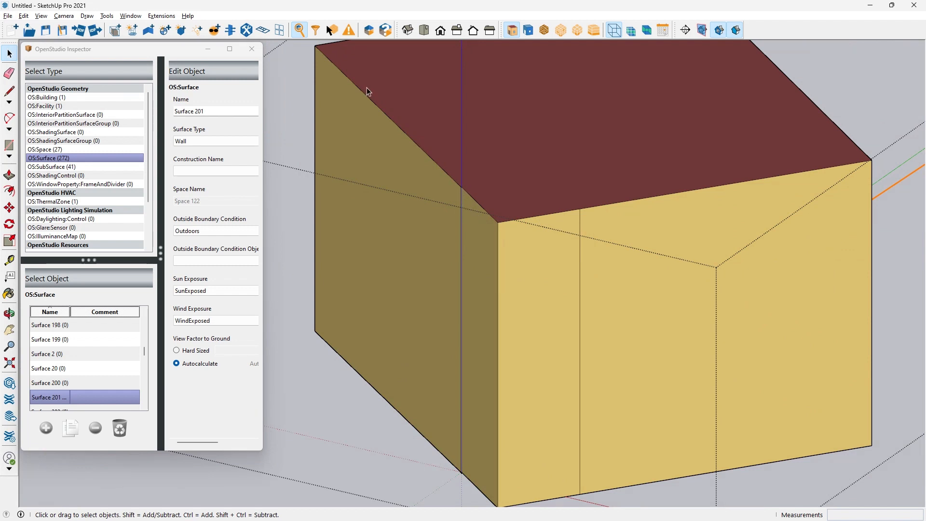
Draw a straight line along the jogged roof edge of Space 122, from the front roof corner to the far roof corner
key("l")
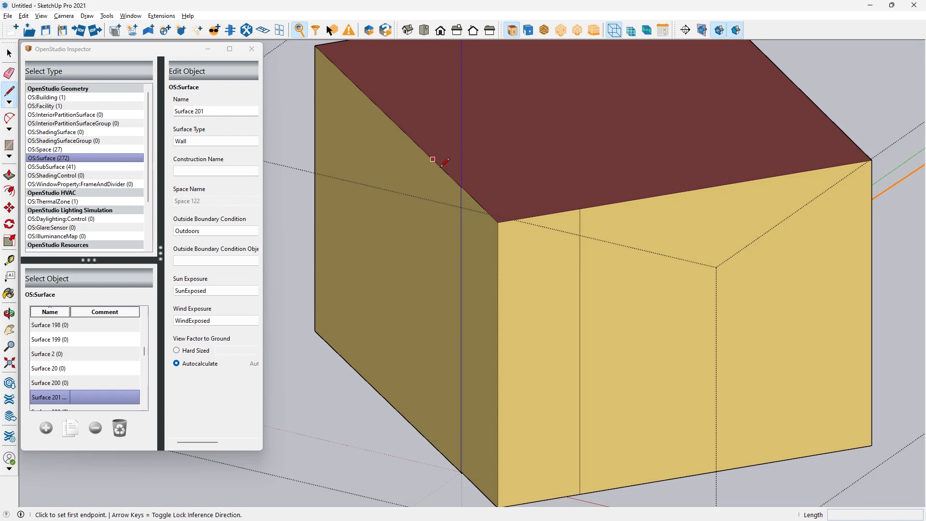
left_click(498, 223)
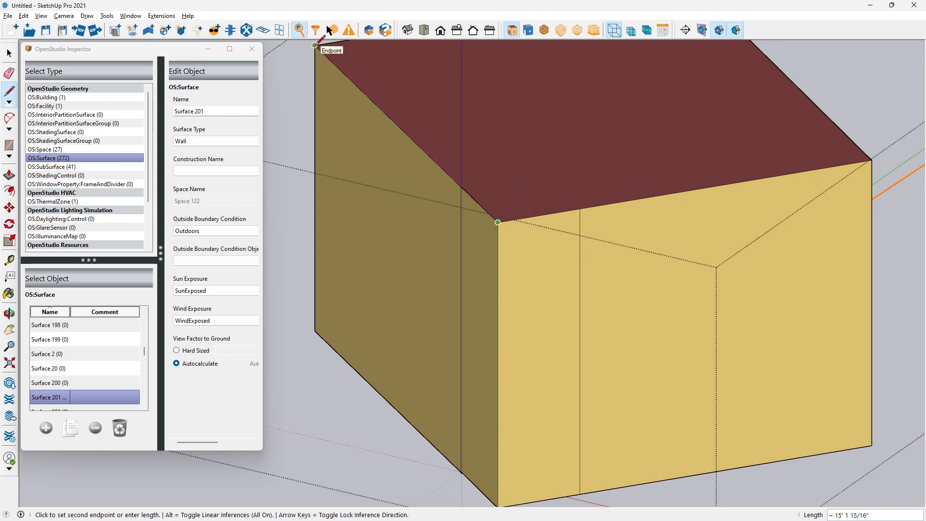
left_click(315, 45)
Inspect the roof jog up close and select the thin skylight sliver, Sub Surface 42, beside the drawn line
scroll(464, 183, "up", 7)
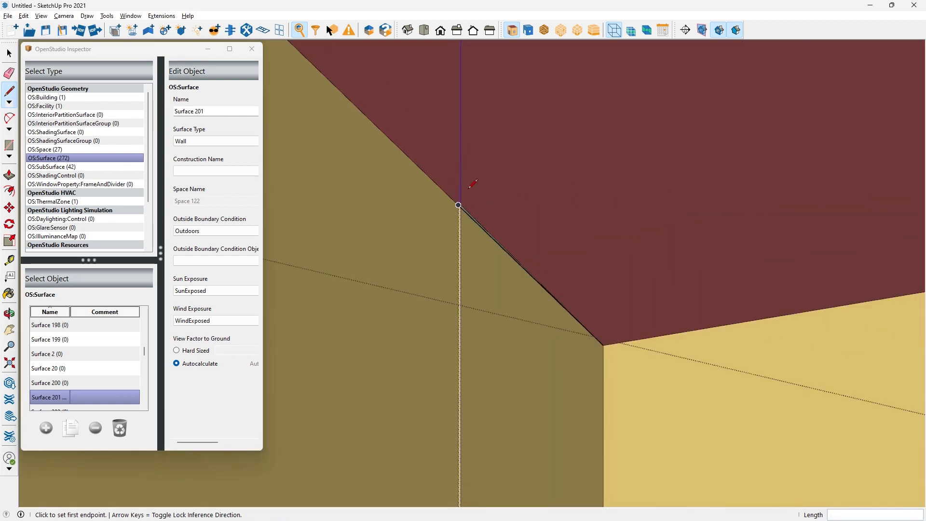
scroll(470, 187, "up", 5)
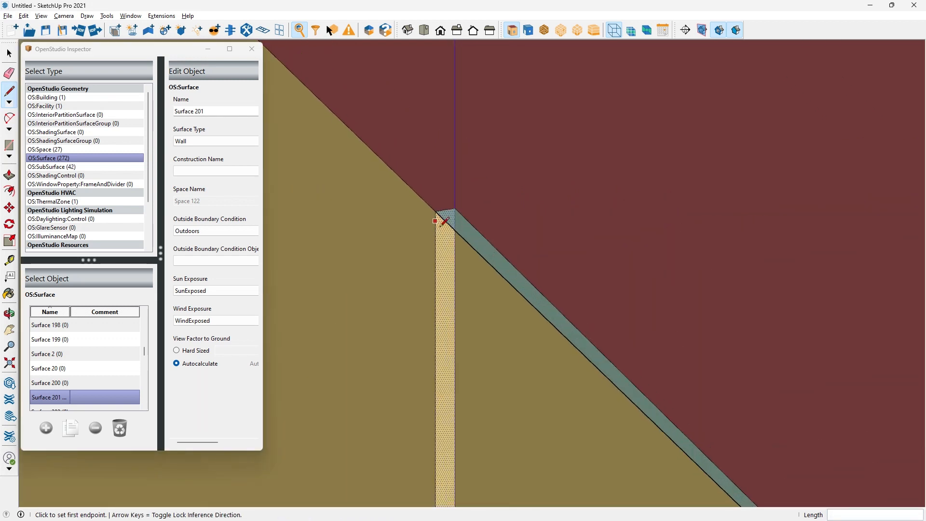
scroll(445, 221, "up", 1)
key("space")
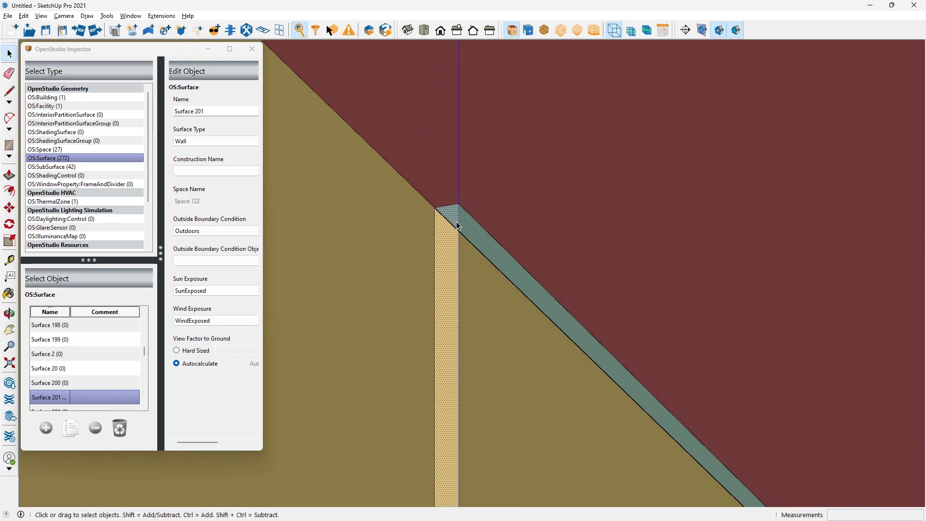
left_click(458, 228)
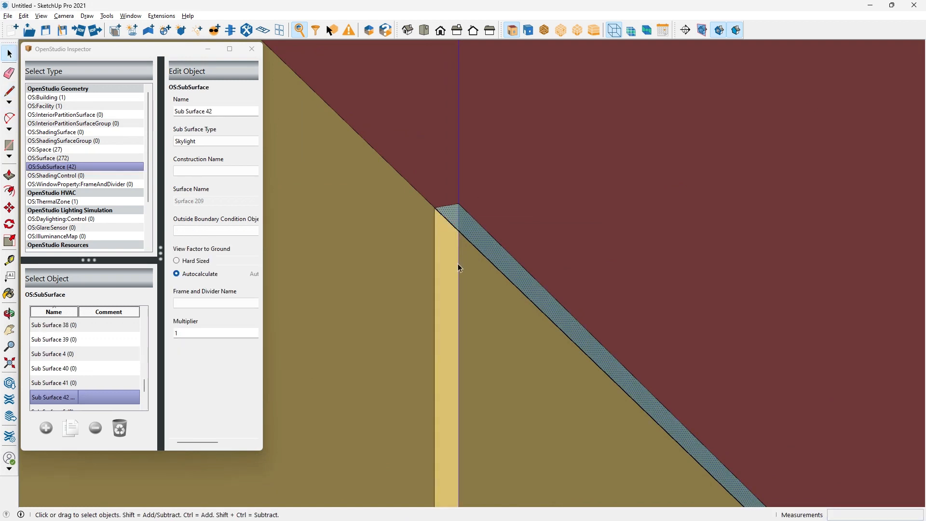
Move the sliver wall's vertical edge at the roof jog 3/16" onto its neighbouring vertical edge, collapsing Surface 201
left_click(458, 263)
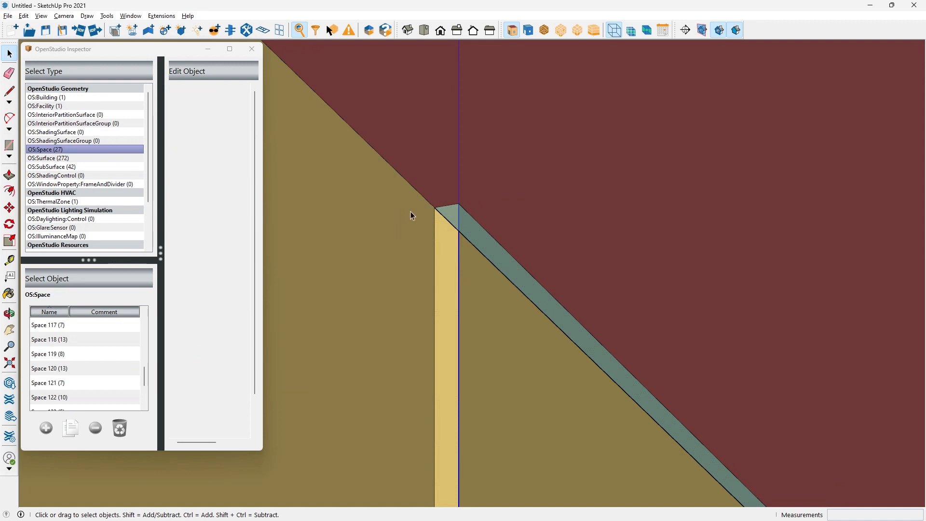
scroll(432, 204, "down", 3)
scroll(426, 217, "up", 2)
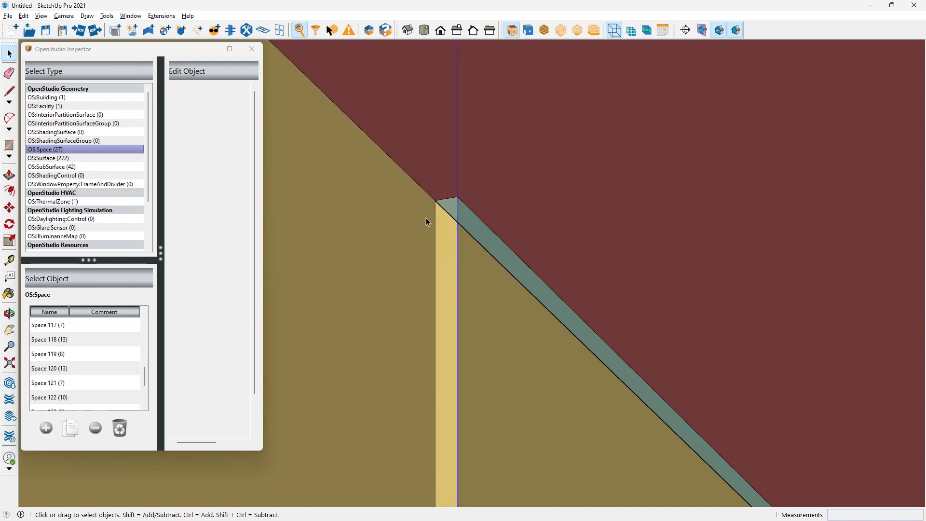
scroll(427, 221, "up", 1)
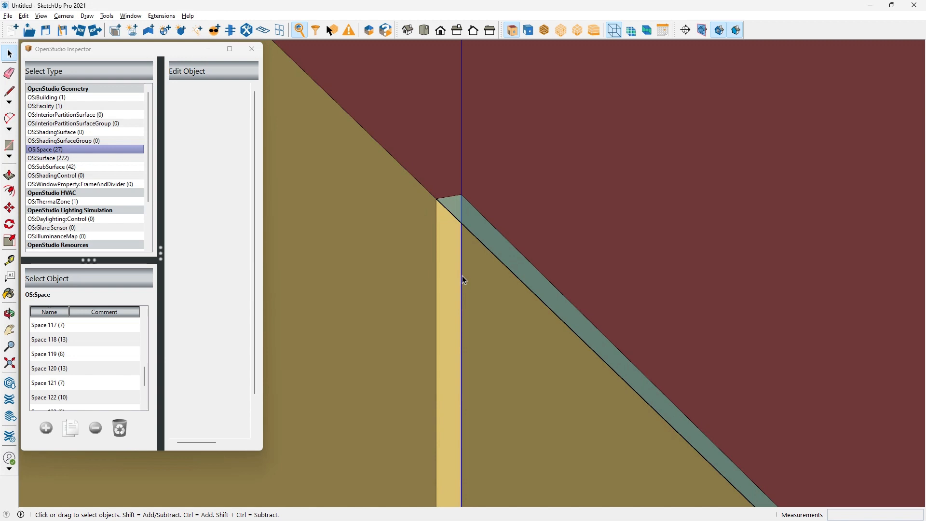
left_click(8, 209)
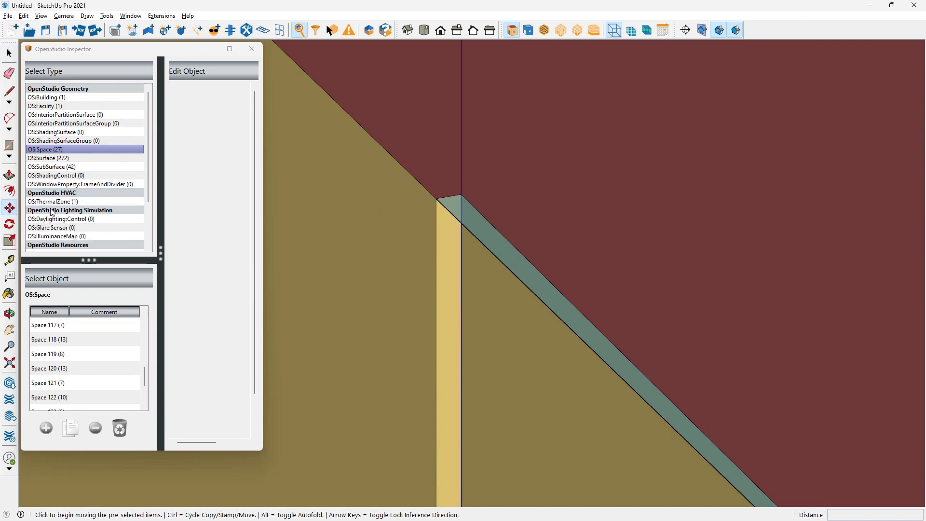
left_click(459, 196)
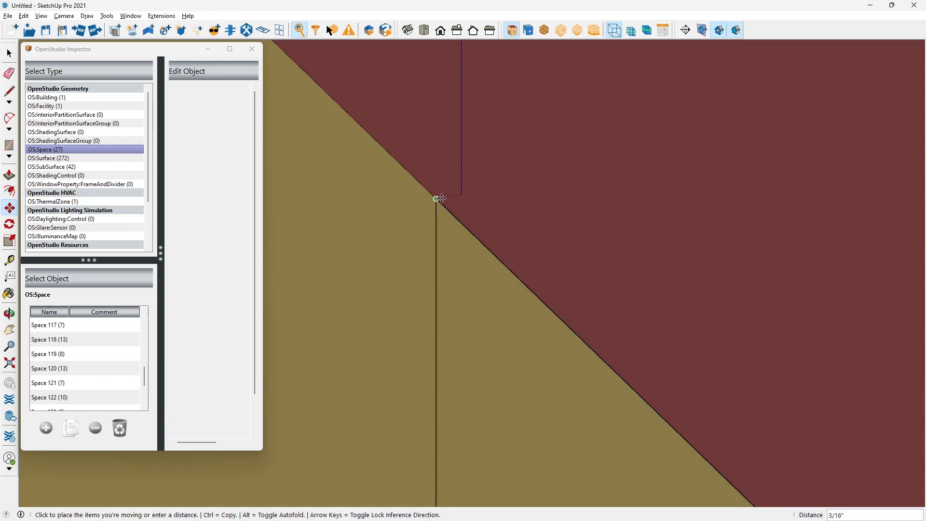
left_click(437, 198)
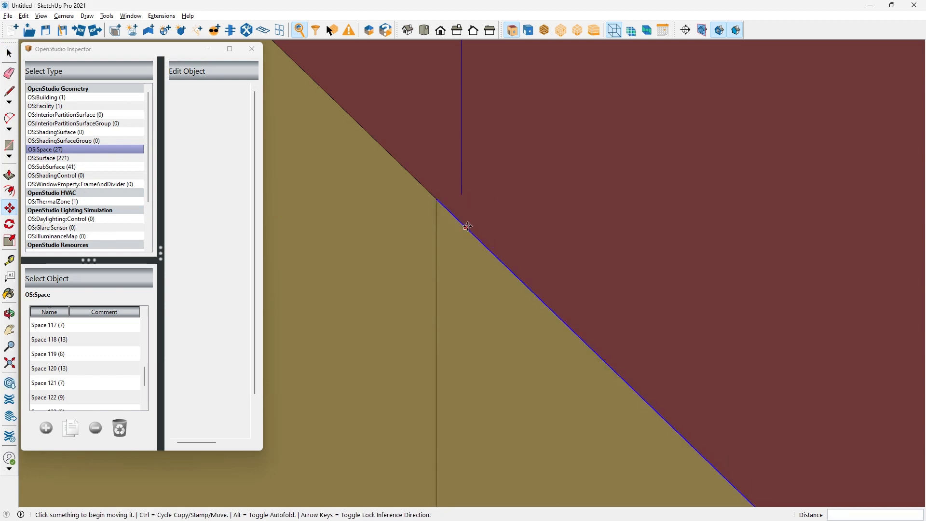
key("space")
Examine the merged wall edge of Space 122 at both its roof end and its floor end for remaining jogs
scroll(478, 202, "down", 2)
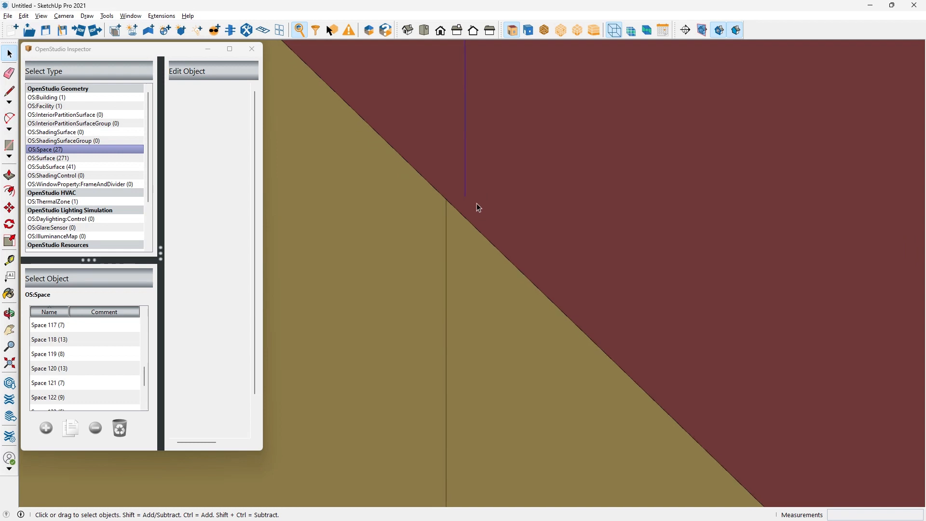
scroll(477, 207, "down", 5)
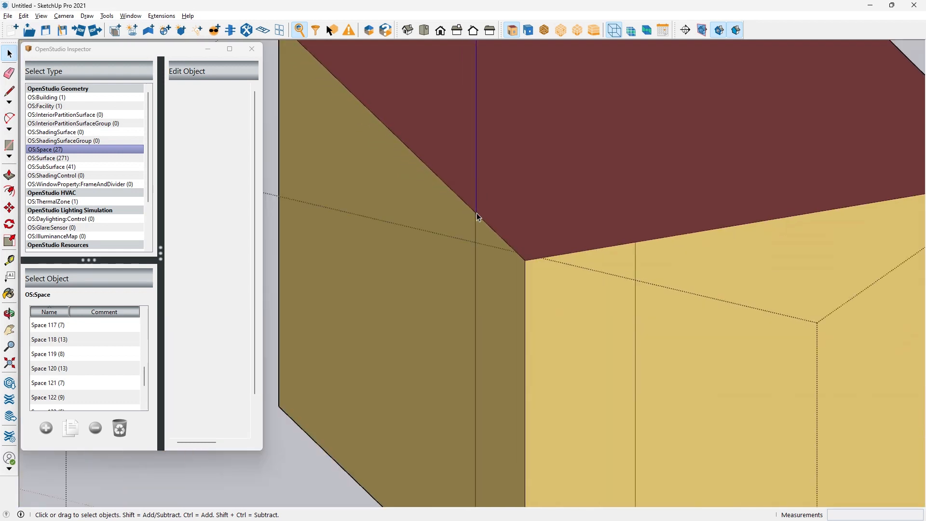
scroll(478, 217, "down", 4)
scroll(470, 430, "up", 6)
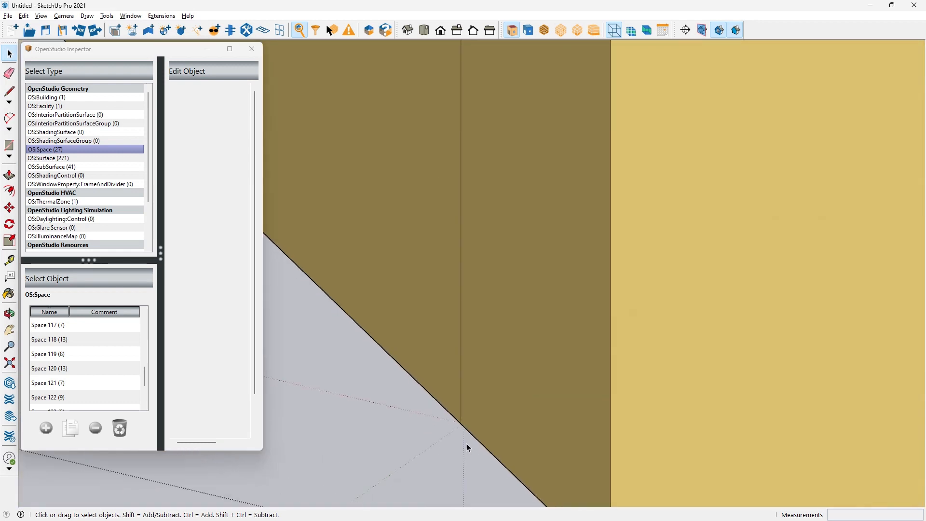
scroll(461, 427, "down", 6)
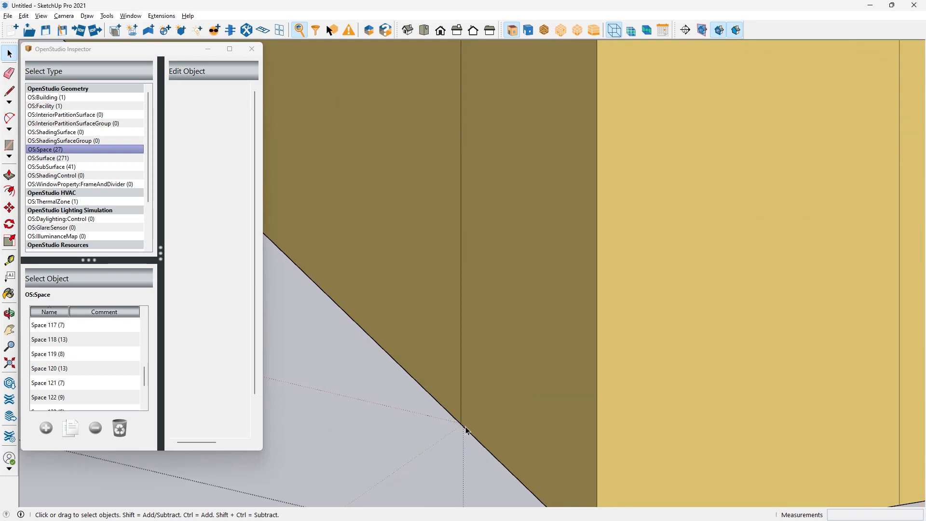
scroll(325, 453, "up", 6)
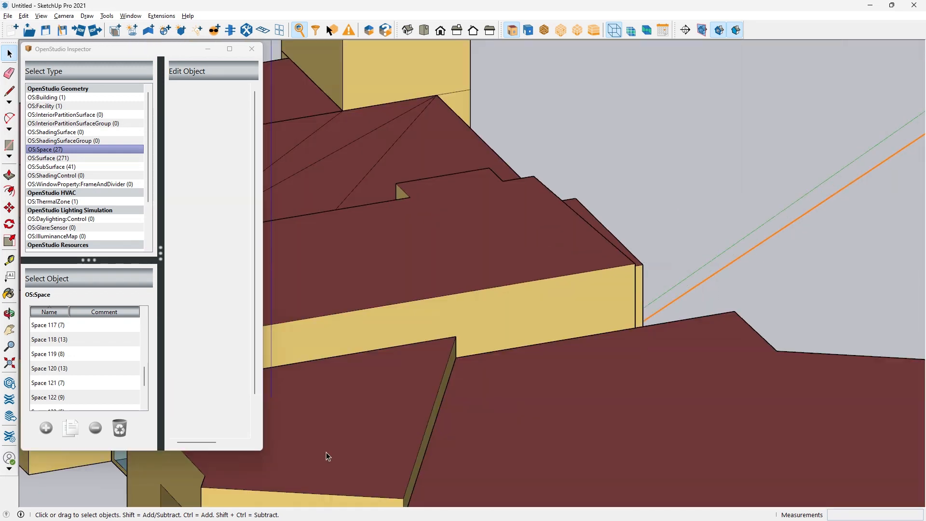
Examine the roof of Space 122 from above, up to the corner where its side wall meets the taller windowed wall
middle_click_drag(528, 296, 79, 361)
scroll(348, 330, "up", 6)
scroll(471, 276, "down", 5)
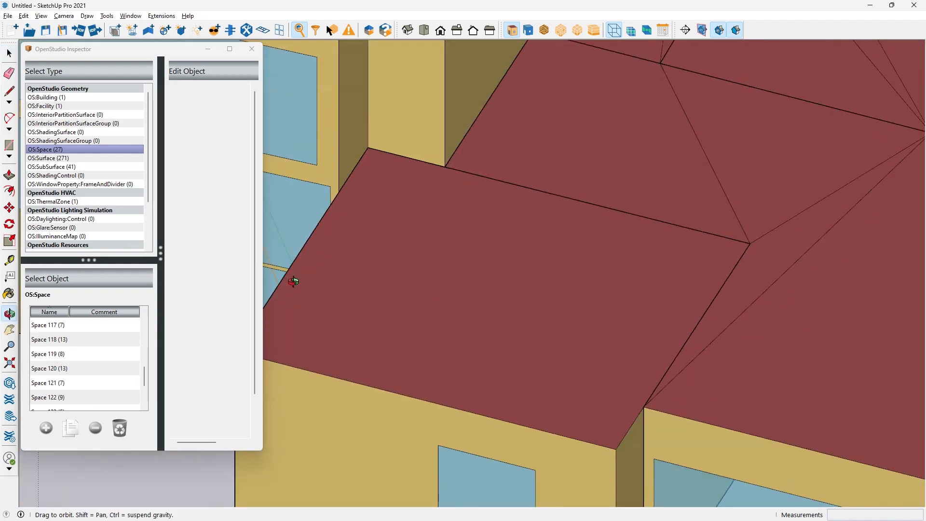
scroll(383, 195, "up", 6)
middle_click_drag(386, 219, 641, 226)
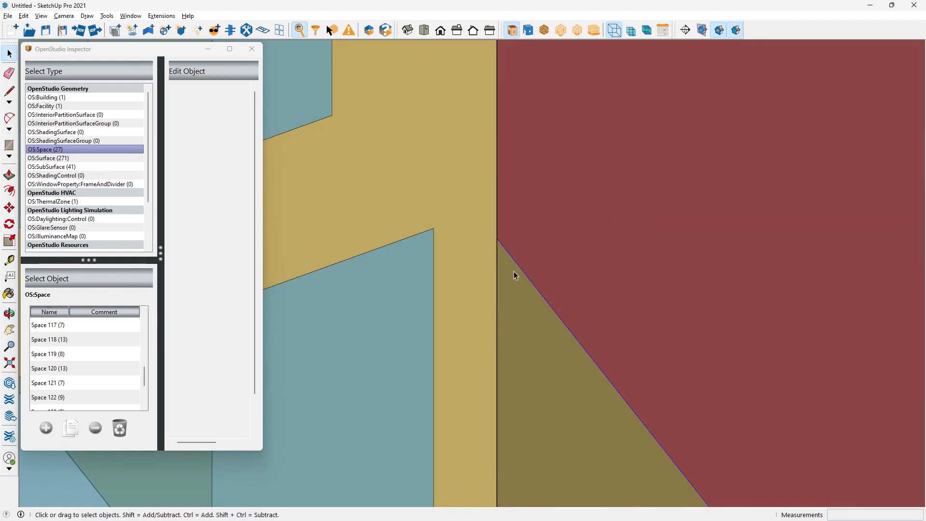
Open Space 122 for editing, inspect its roof corner against the adjoining wall for remaining slivers, and close the space
double_click(514, 271)
left_click(619, 34)
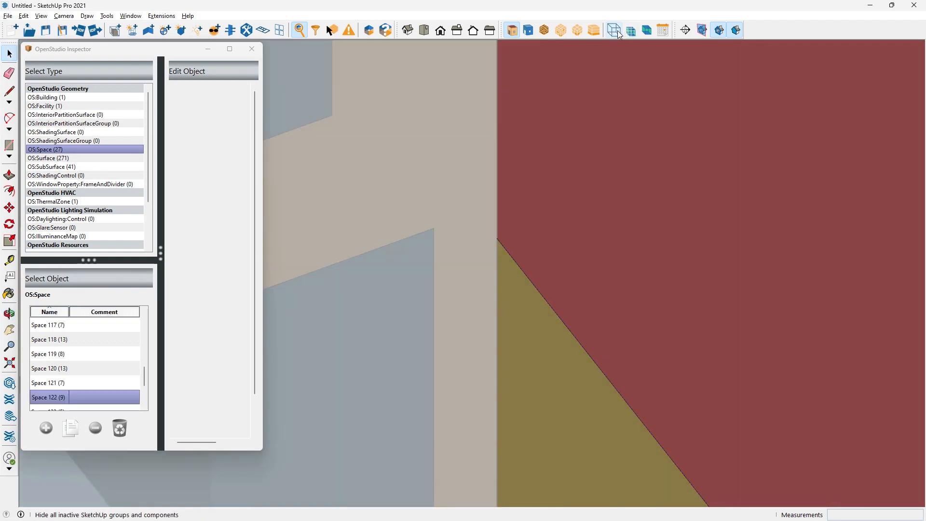
scroll(482, 266, "up", 4)
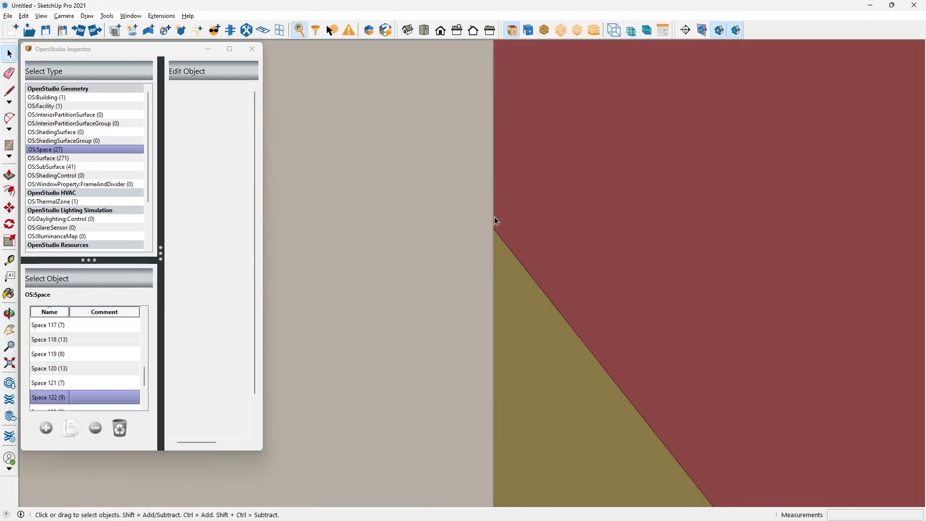
middle_click_drag(534, 241, 521, 256)
scroll(521, 256, "down", 5)
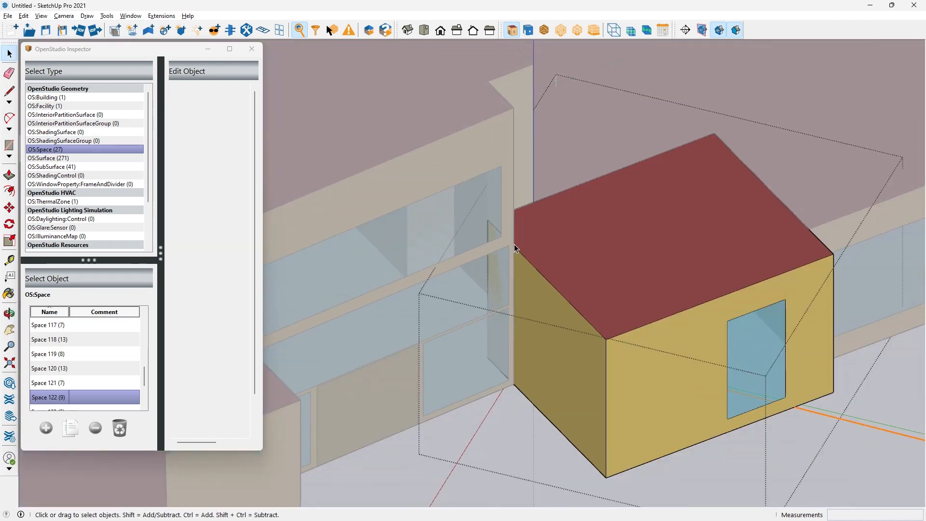
scroll(525, 268, "down", 3)
left_click(541, 424)
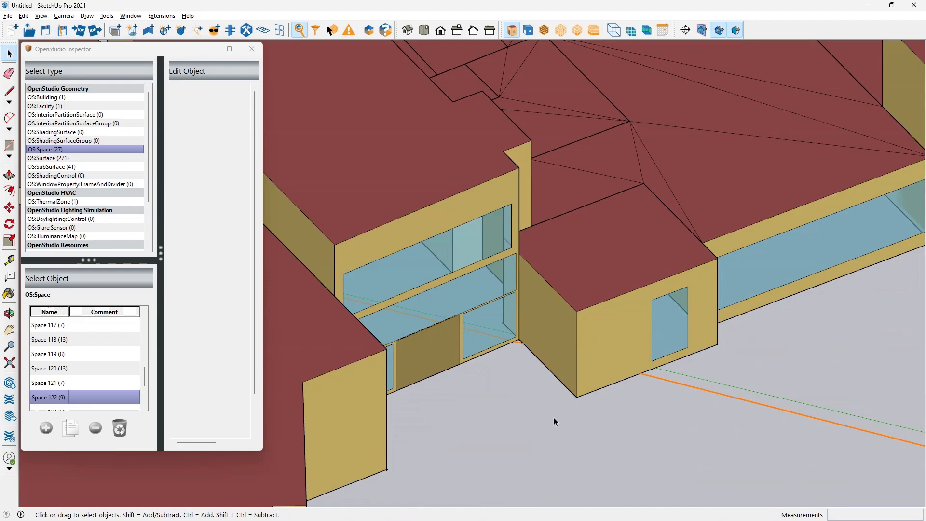
Check eplusout.err and the whole SketchUp model, switch to the OpenStudio application and revert HEP-19-09 Calcs-02.osm to its last saved version
key("alt+Tab")
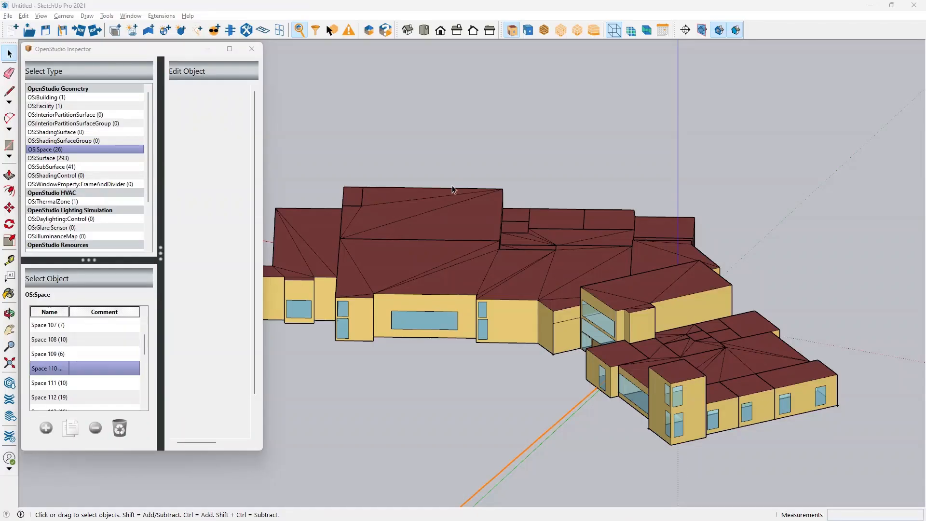
middle_click_drag(453, 186, 481, 215)
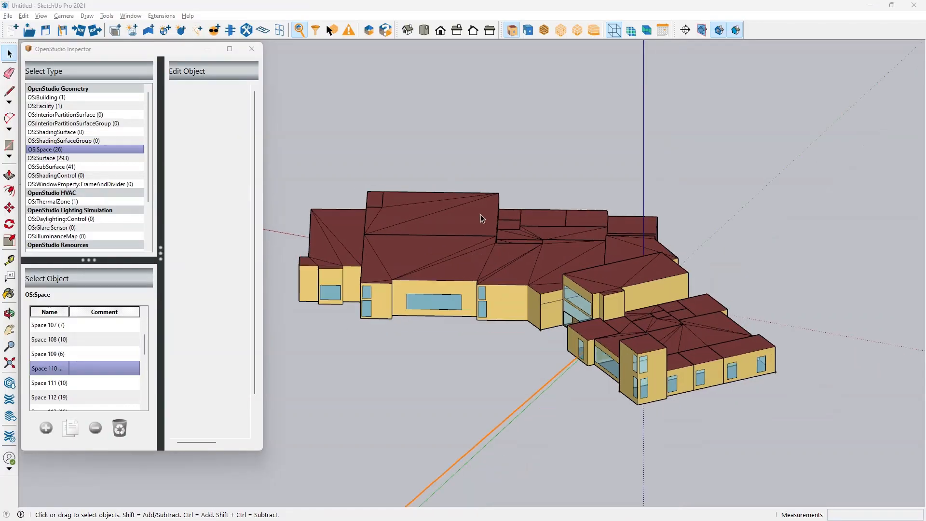
key("alt+Tab")
left_click(483, 218)
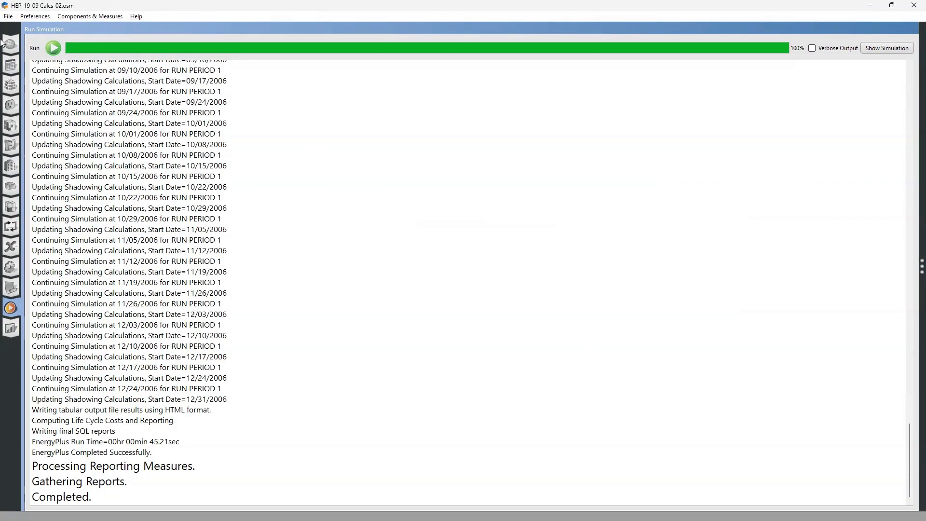
left_click(7, 16)
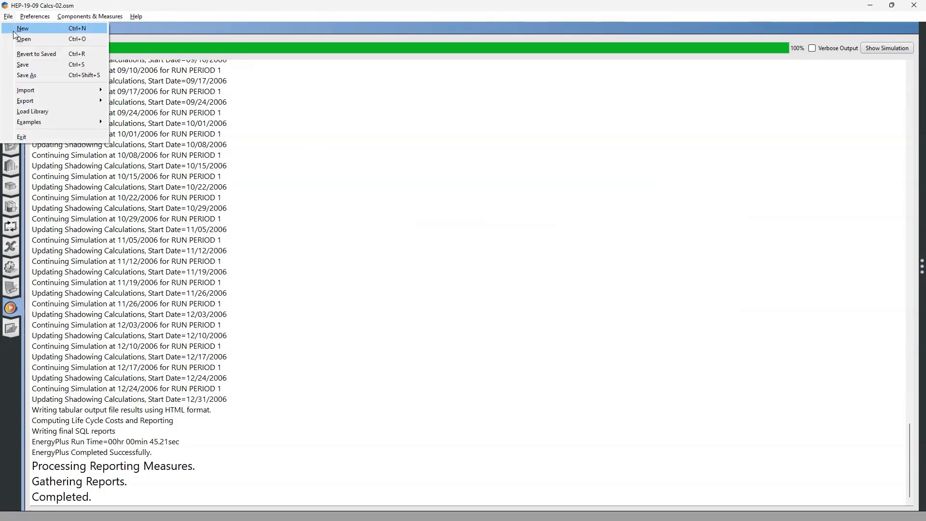
left_click(30, 54)
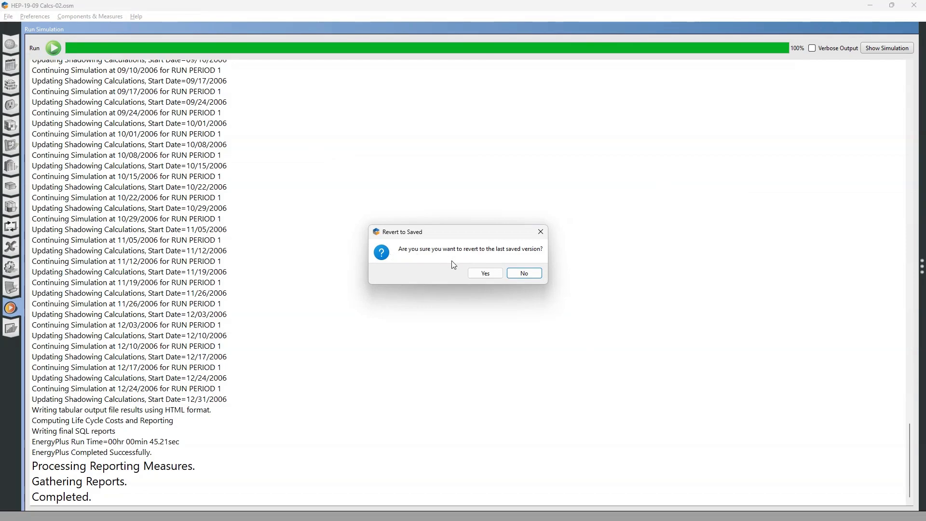
left_click(484, 273)
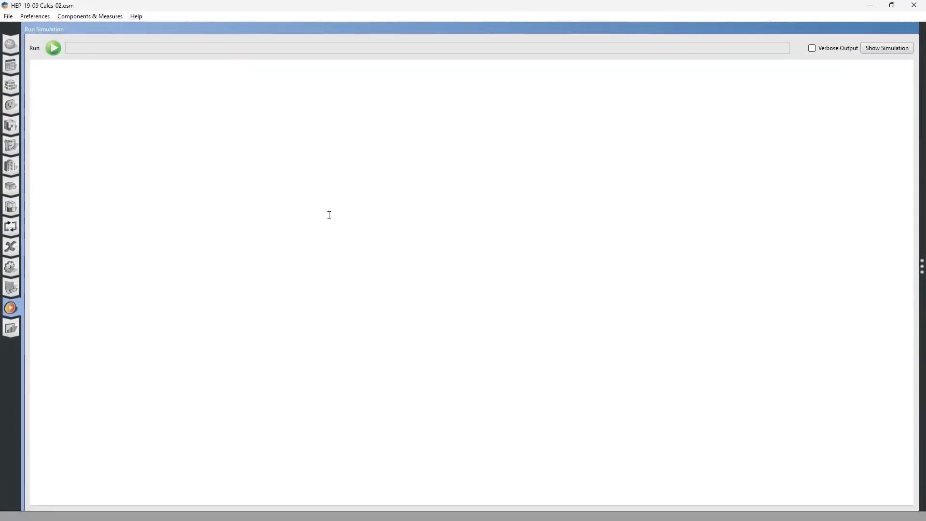
Run the simulation and switch to Notepad++ to view the regenerated eplusout.err file
left_click(53, 49)
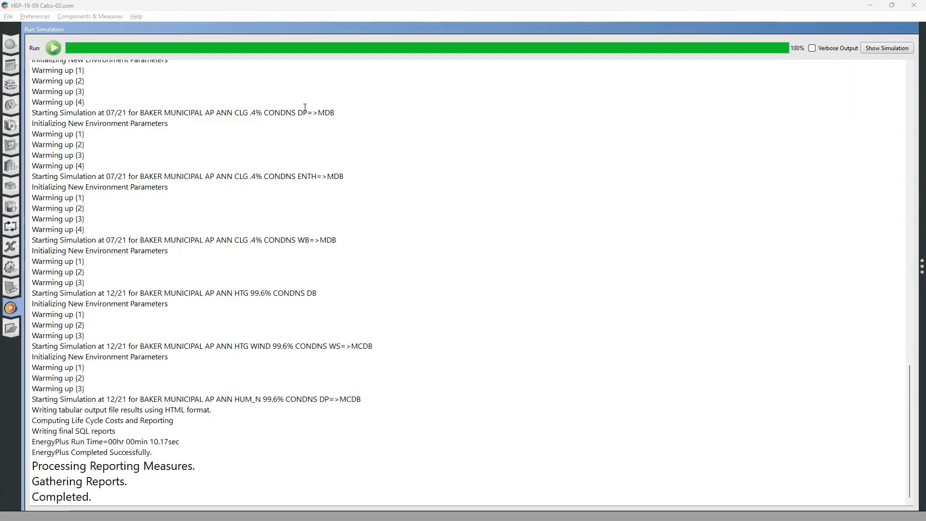
key("alt+Tab")
key("alt+Tab")
key("alt+Tab")
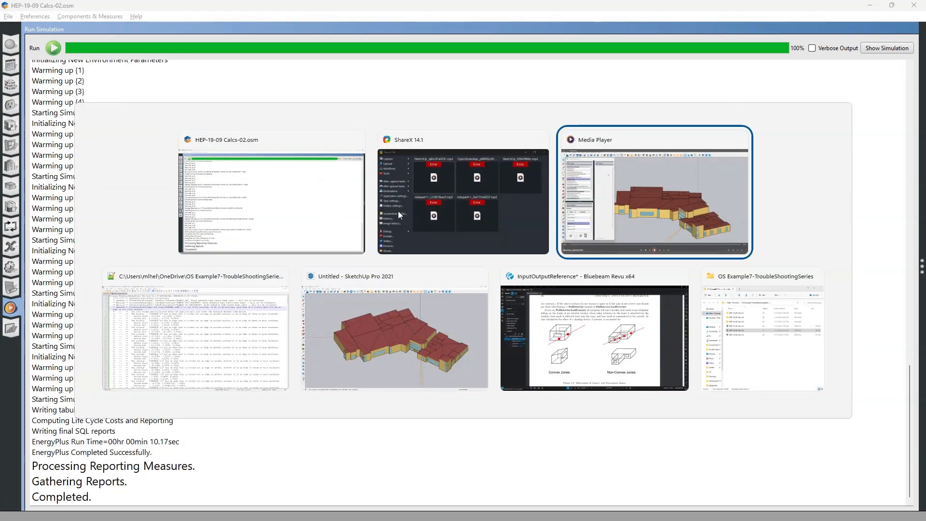
key("alt+Tab")
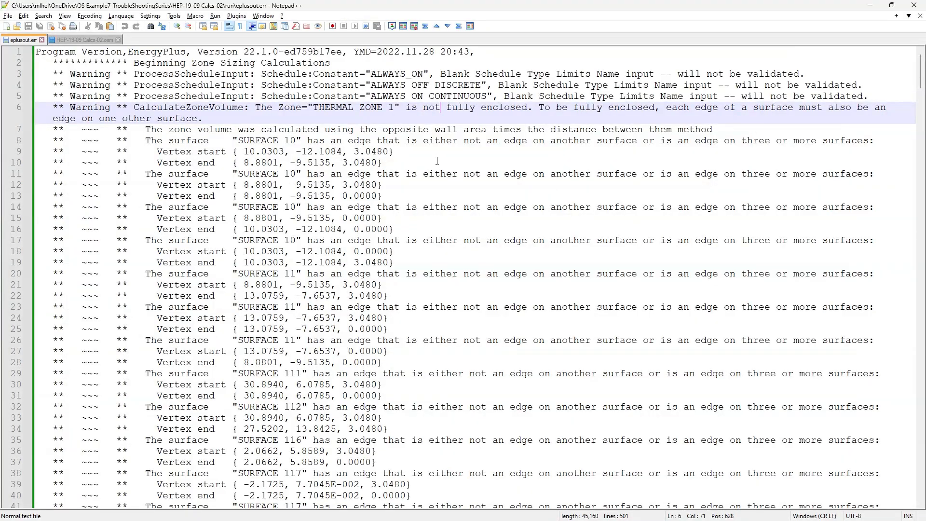